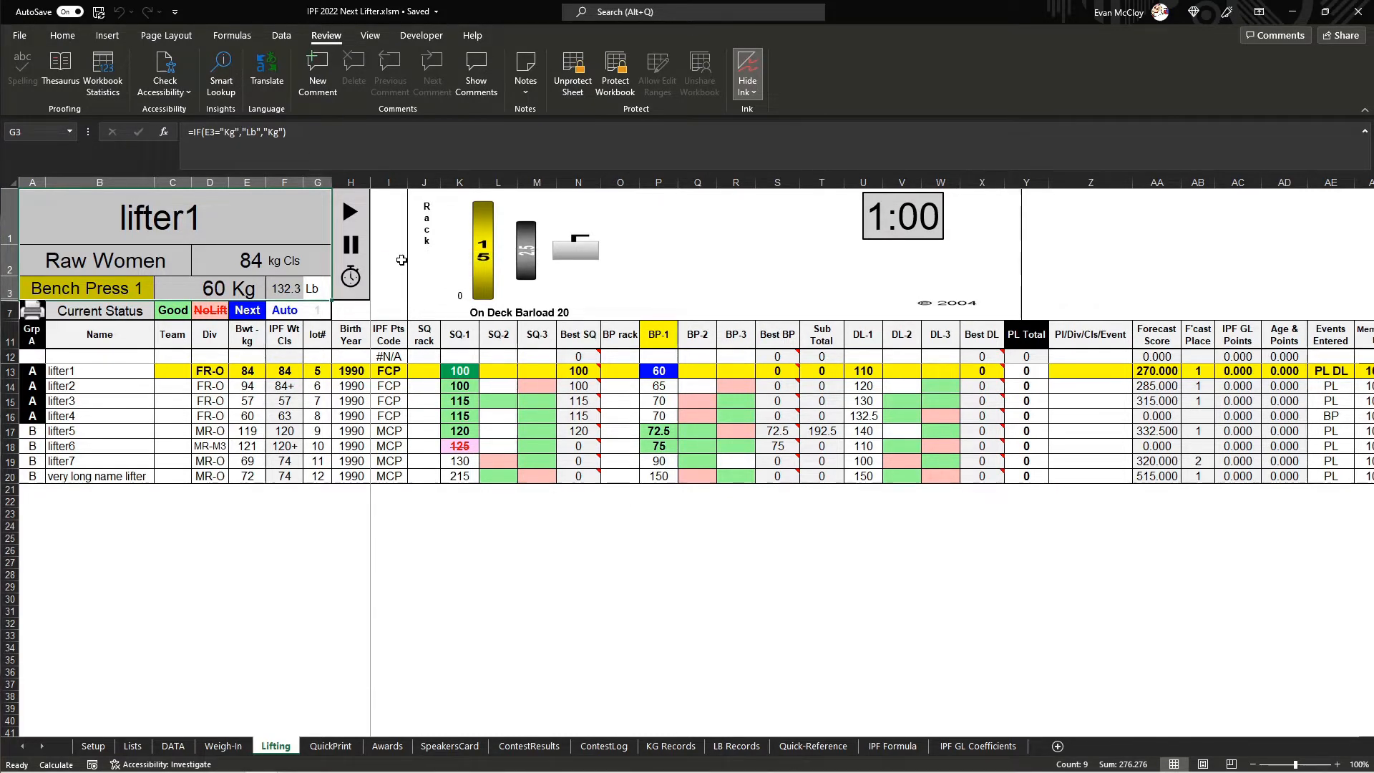
left_click(399, 259)
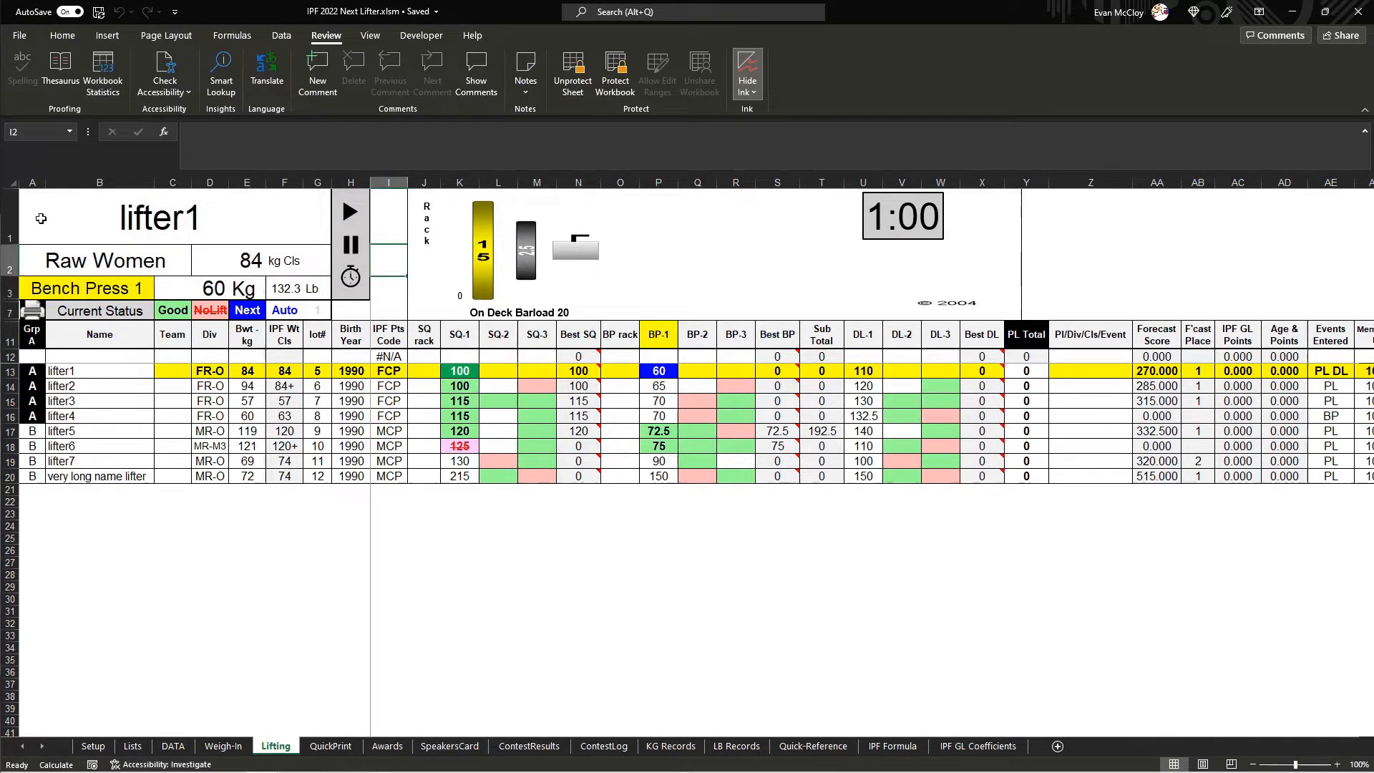
left_click_drag(89, 219, 323, 290)
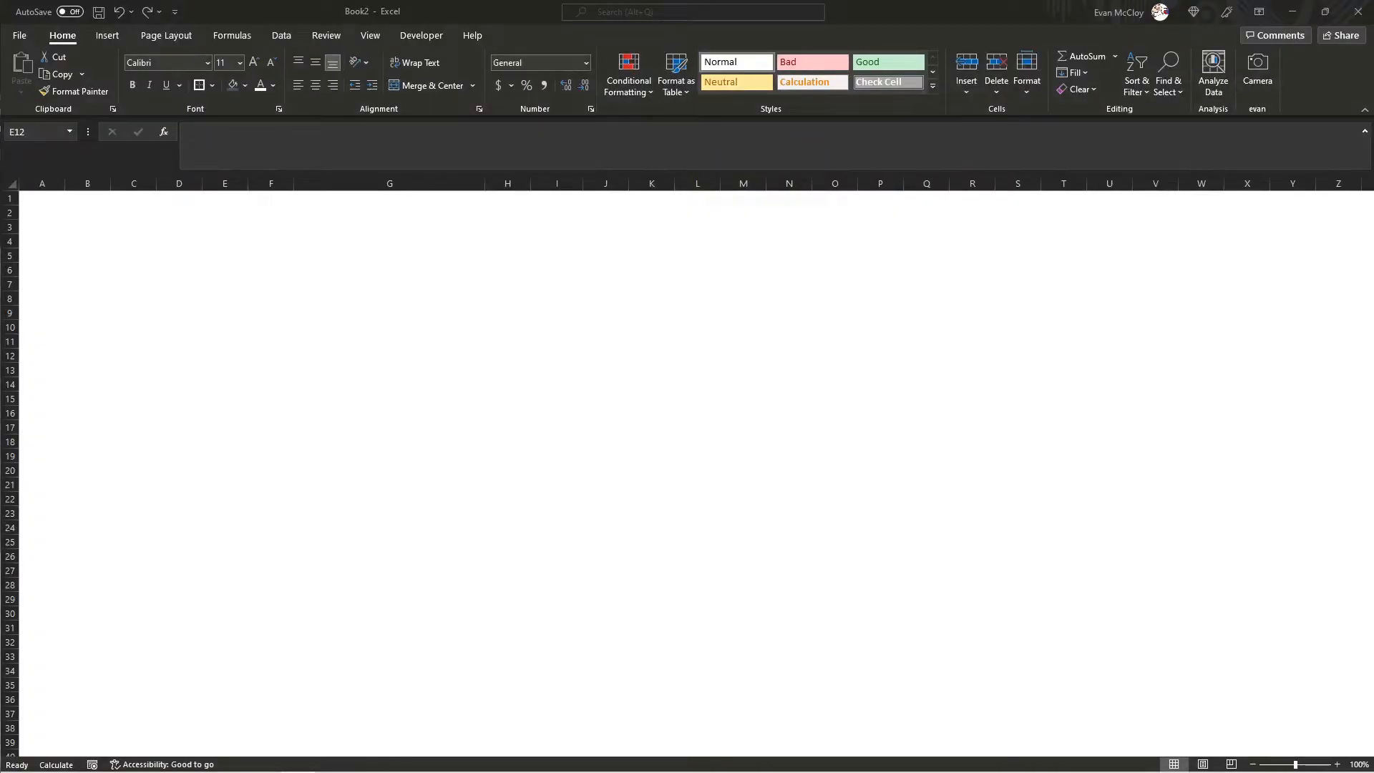
Switch to the blank workbook Book2 and fill the range E9:L19 with the recently used bright green.
left_click(616, 355)
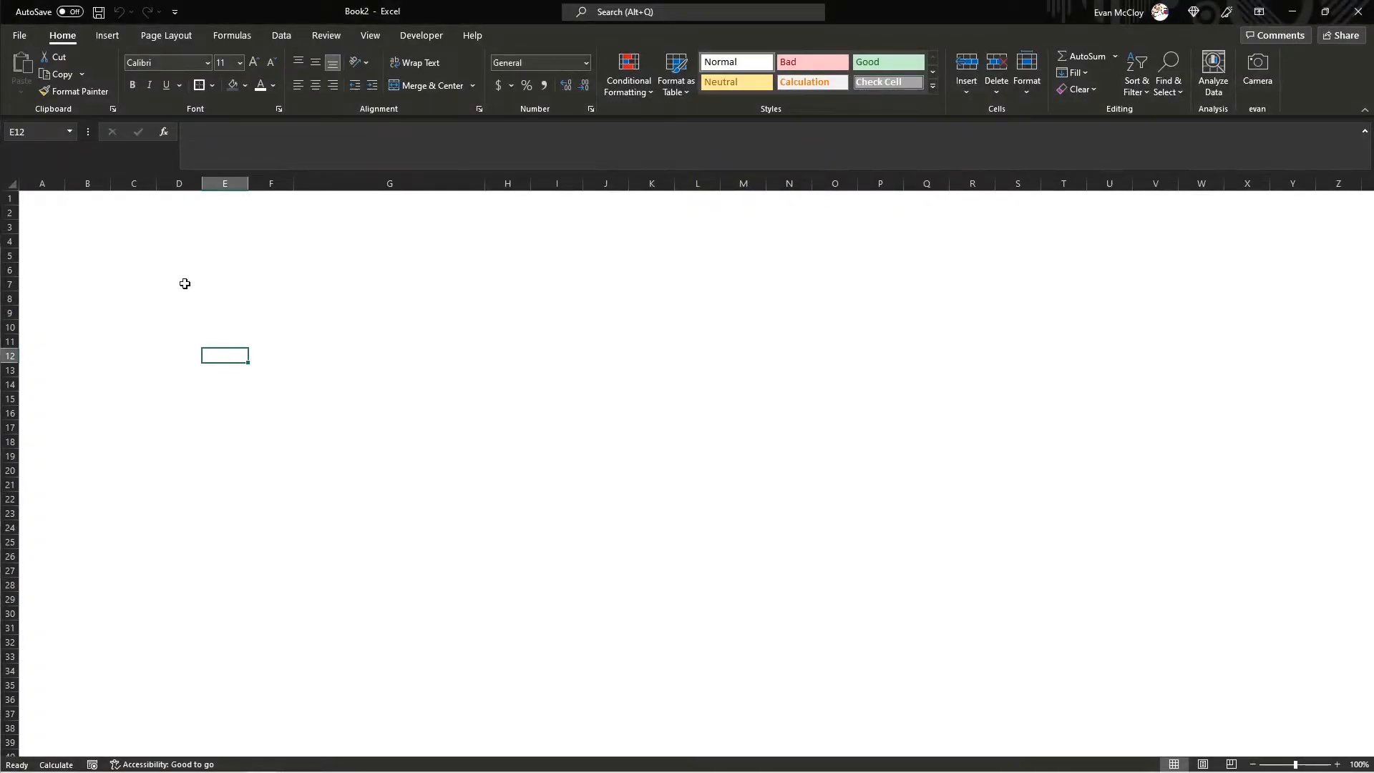
left_click_drag(207, 313, 720, 459)
left_click(244, 85)
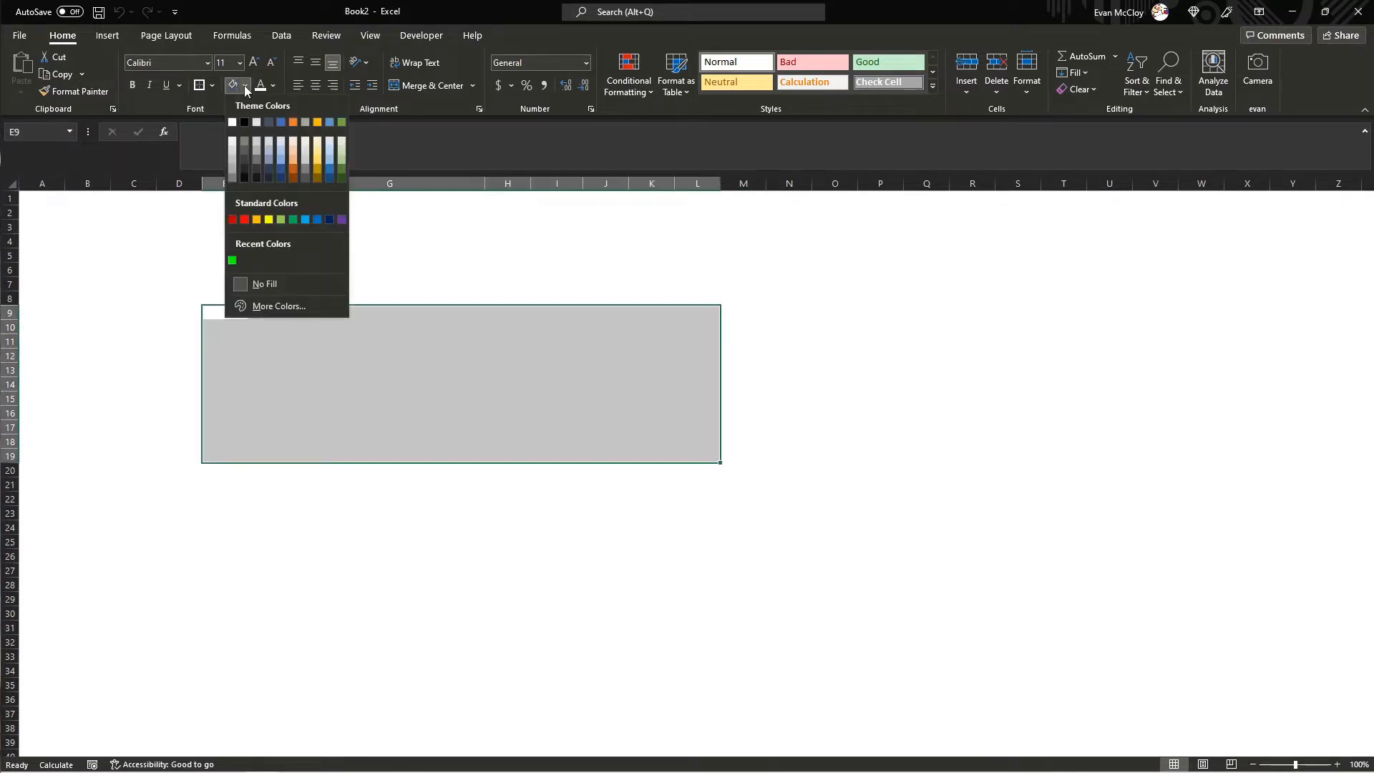
left_click(232, 260)
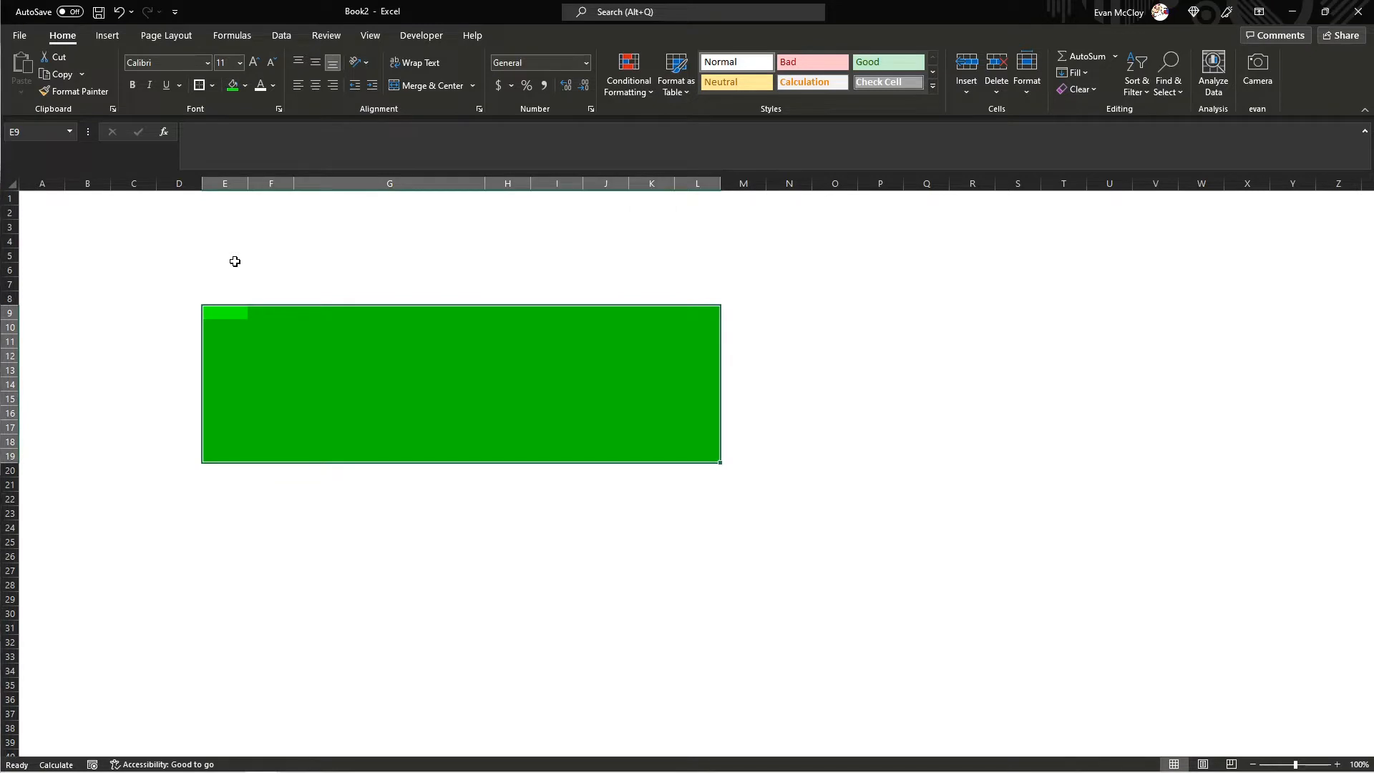
left_click(389, 545)
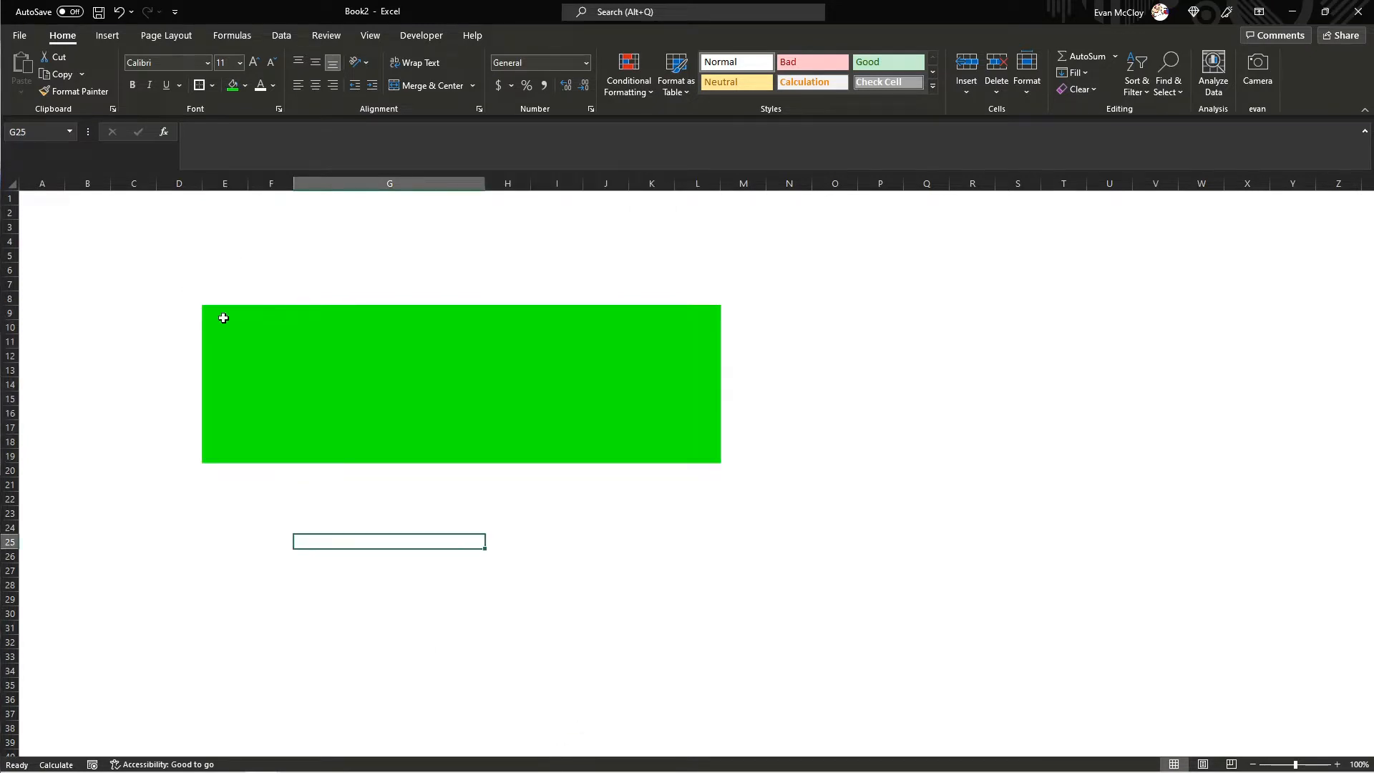
left_click_drag(223, 317, 699, 454)
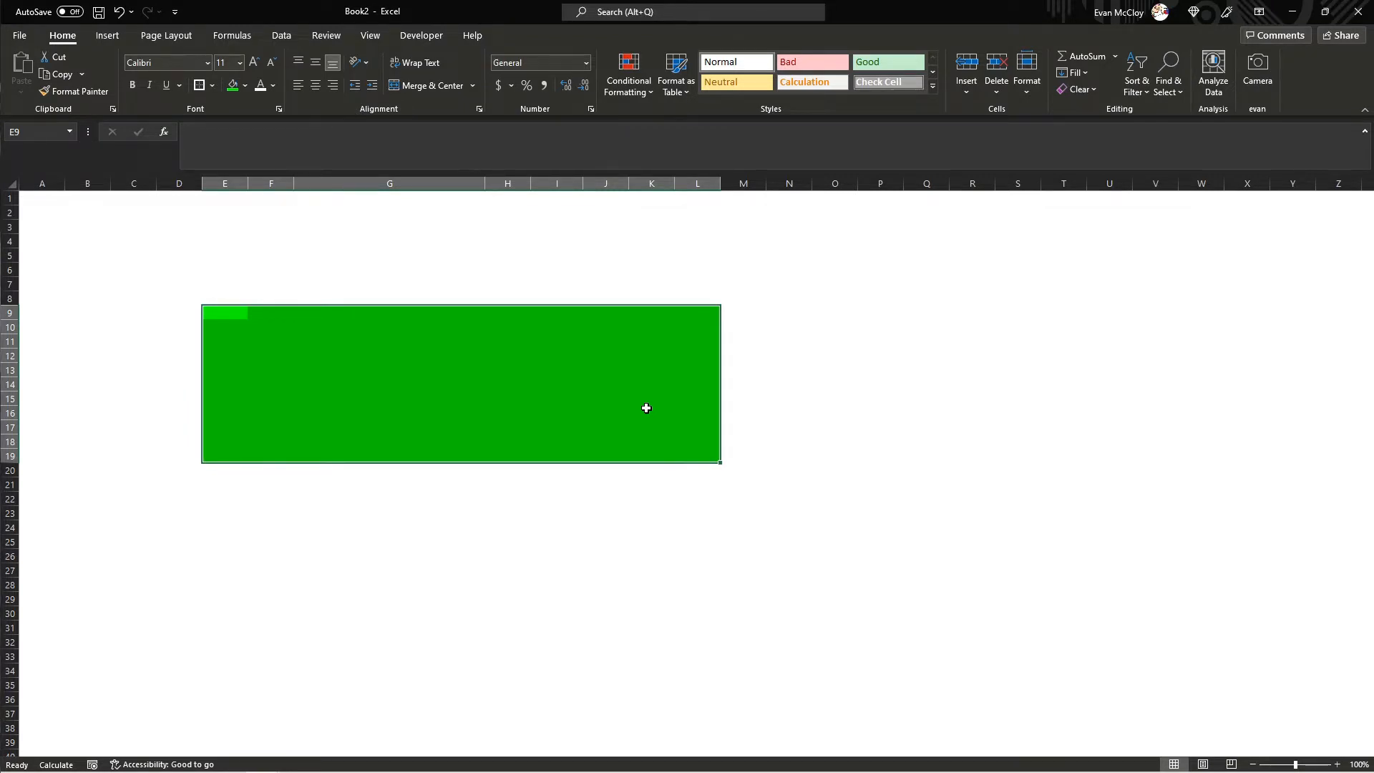
Enter the test text FJRBHDCVYHNE in cell F10 and clear it again.
left_click(276, 333)
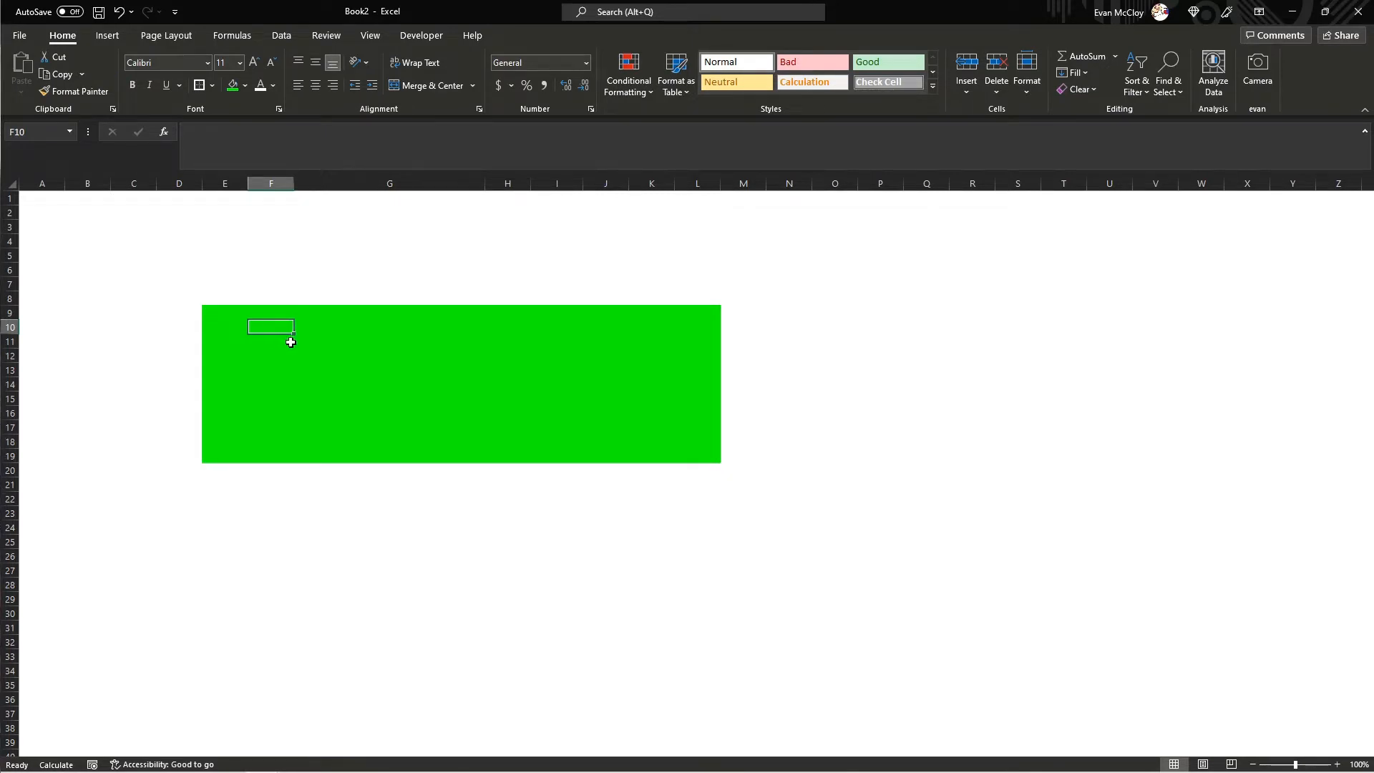
type("FJRBHDCVYHNE")
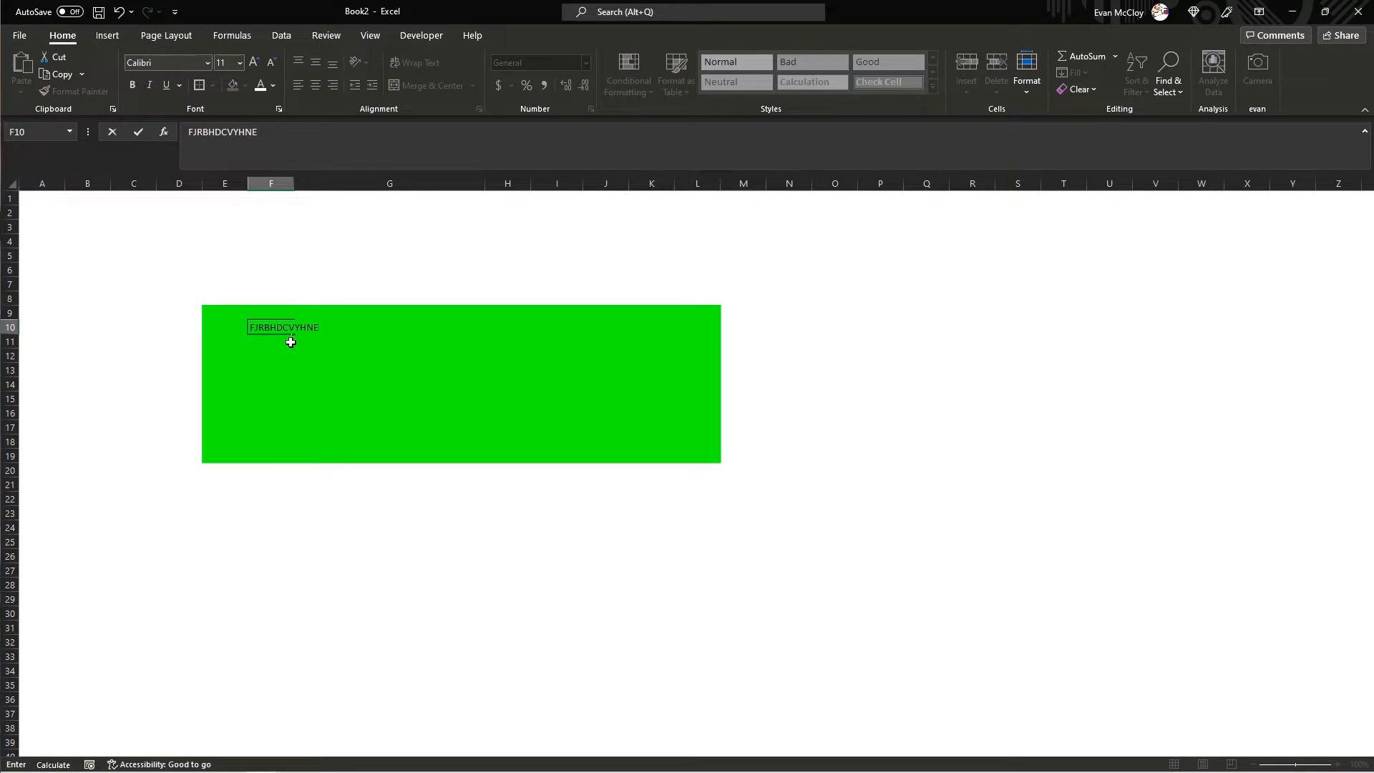
key("Tab")
key("Left")
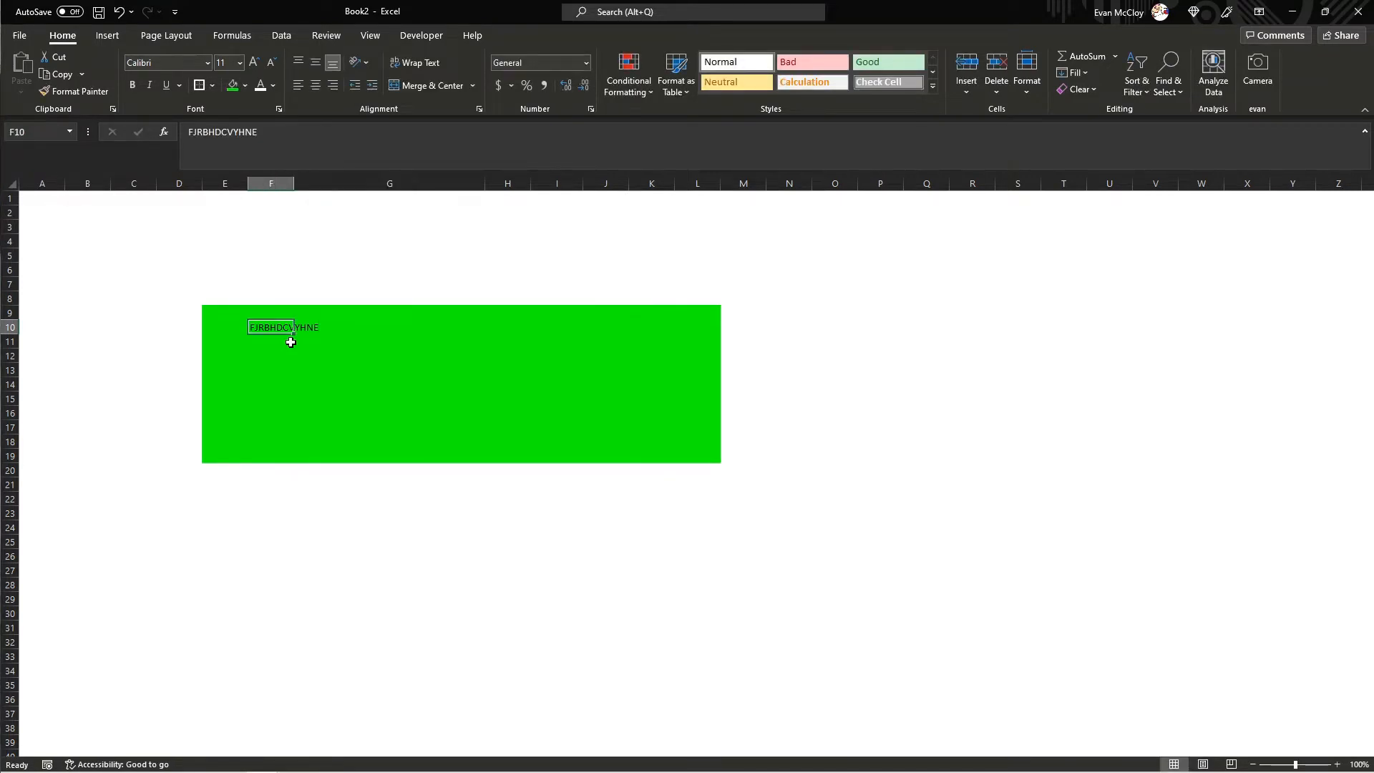
key("Delete")
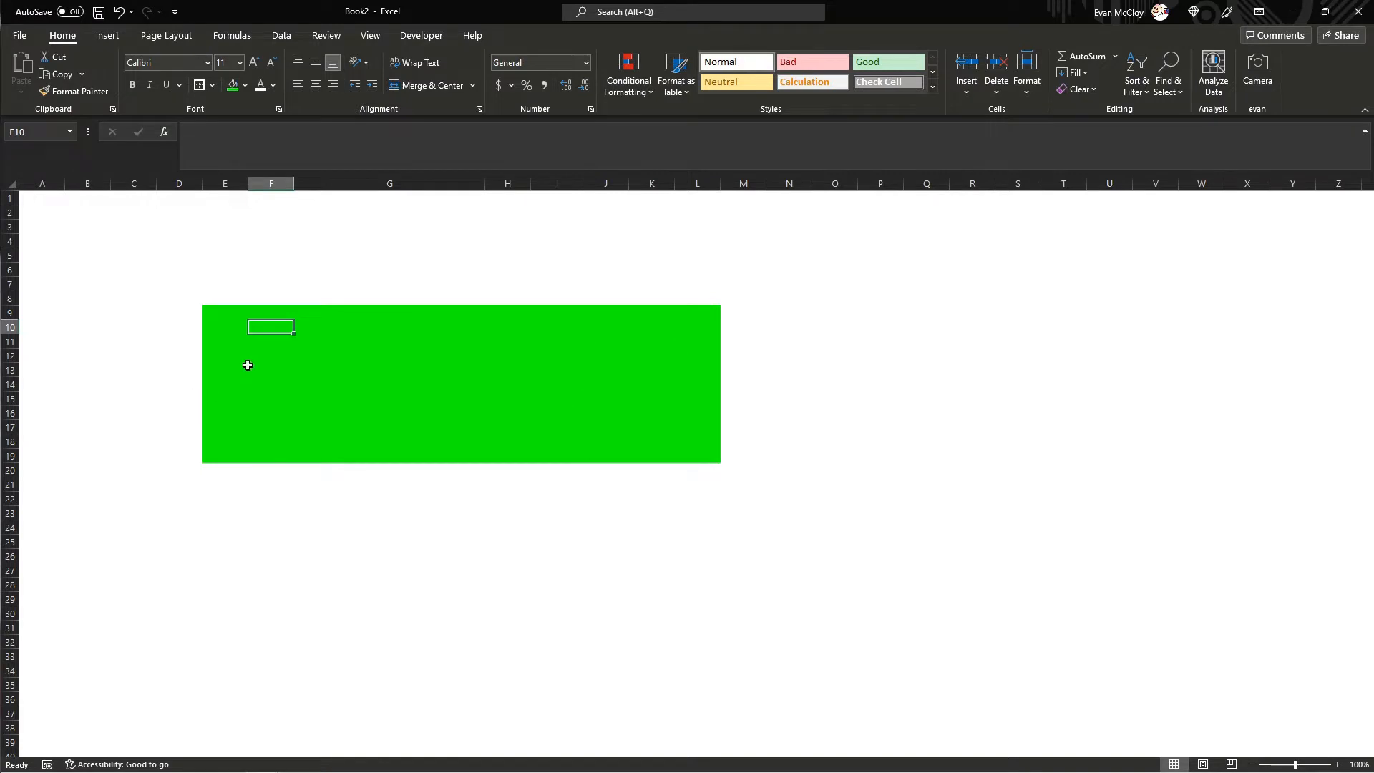
Link cell F10 to the lifter name in $A$1 of the Lifting sheet in IPF 2022 Next Lifter.xlsm, referencing only that single cell.
type("=")
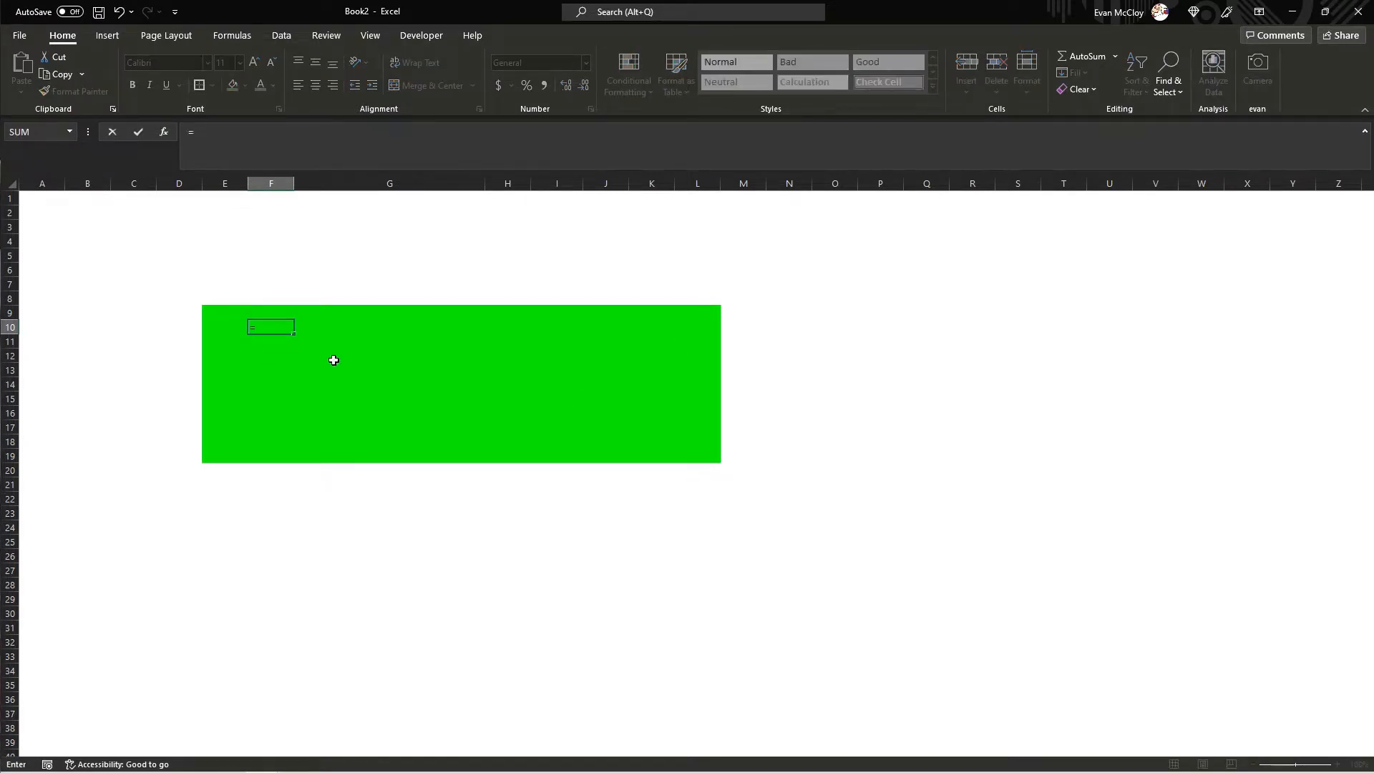
key("ctrl+Tab")
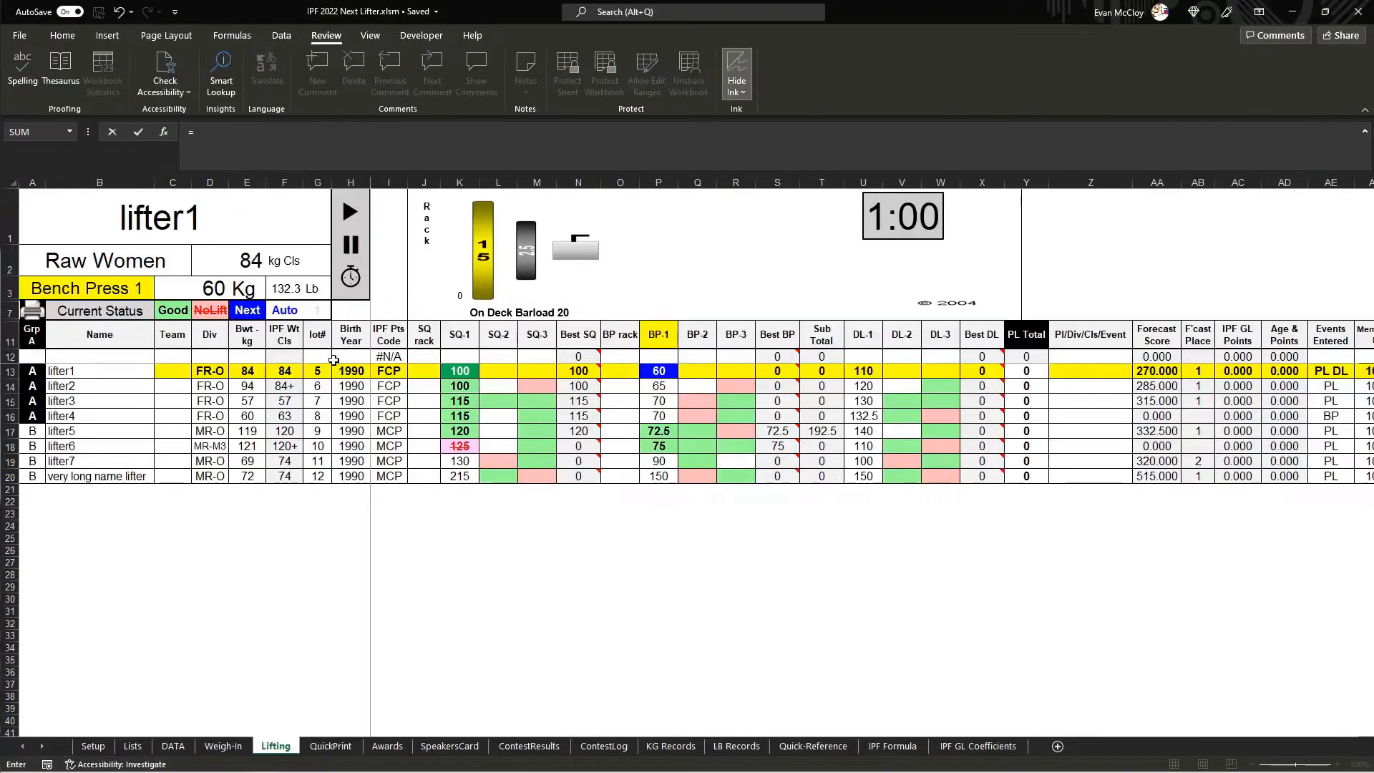
left_click(192, 234)
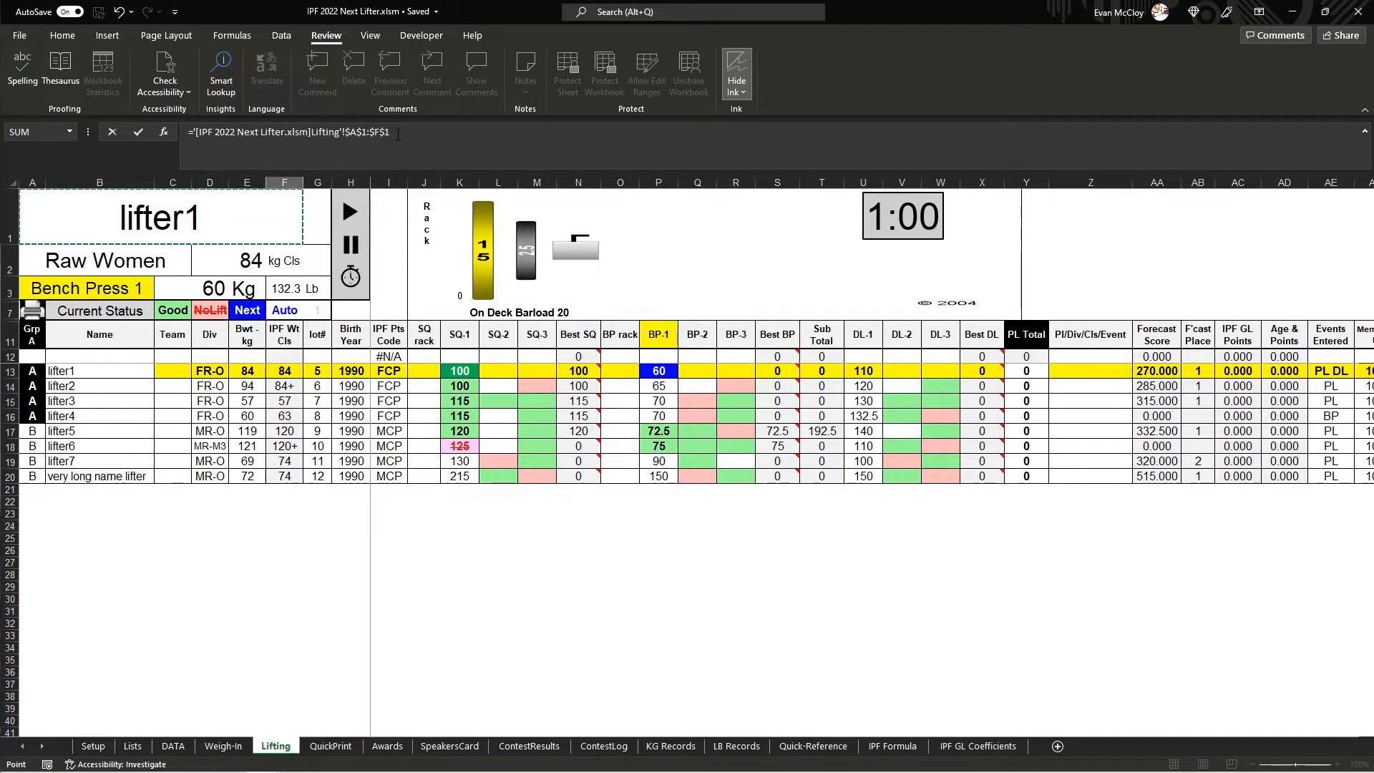
left_click(407, 128)
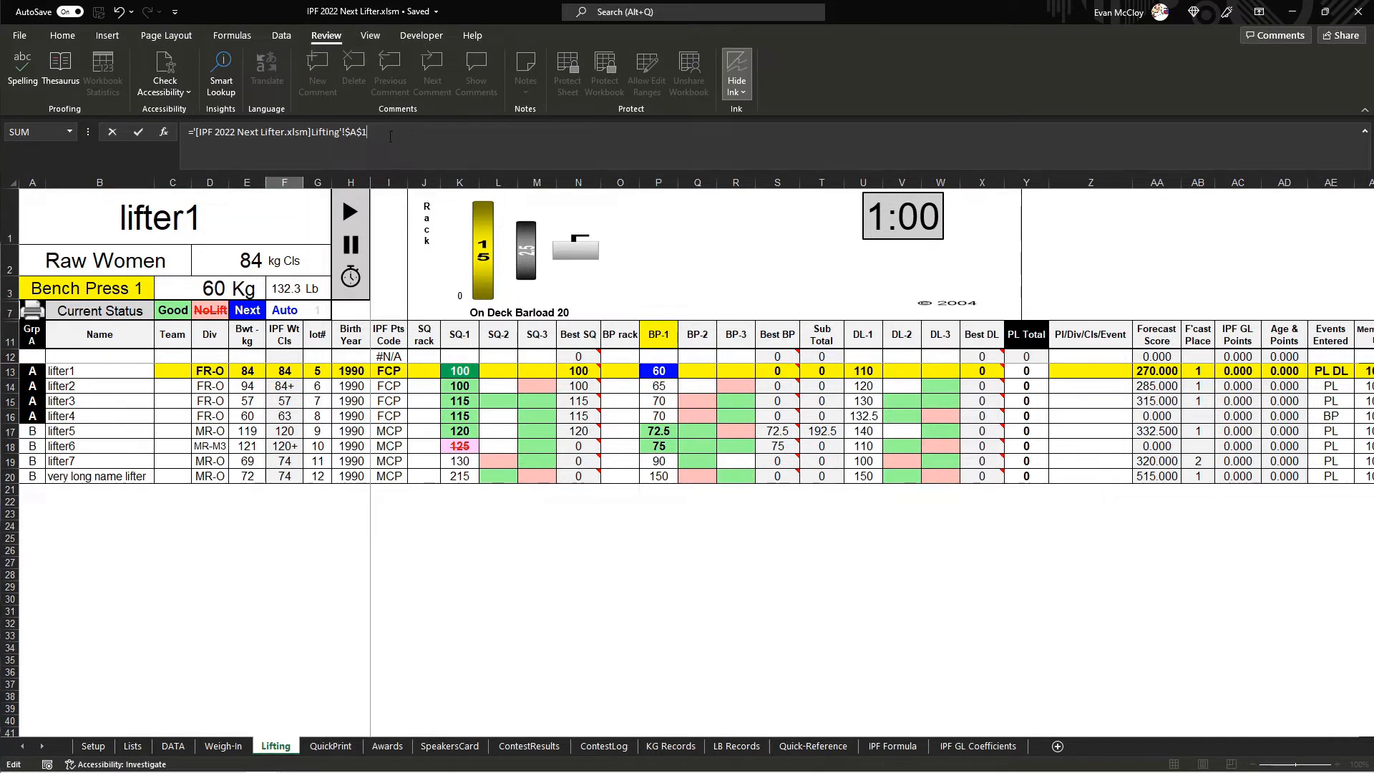
key("Return")
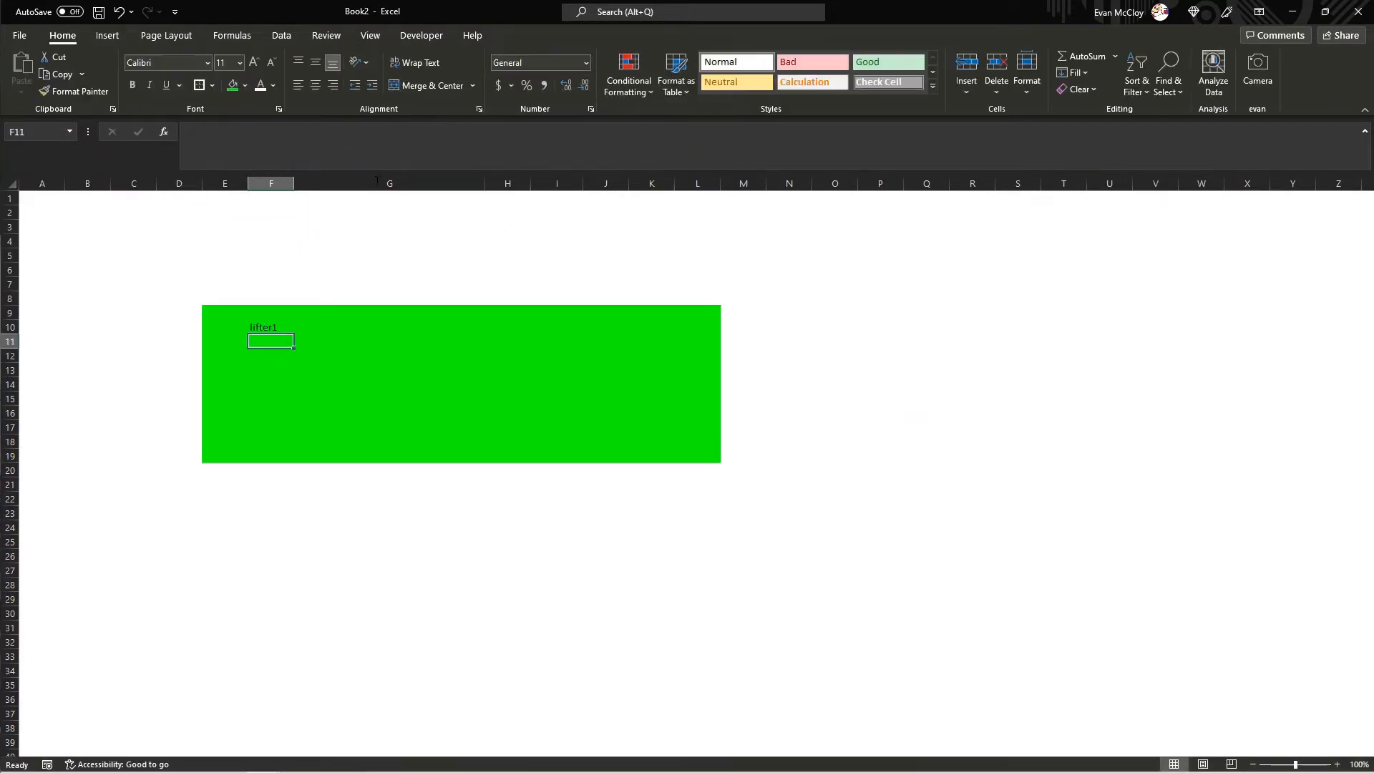
left_click(268, 330)
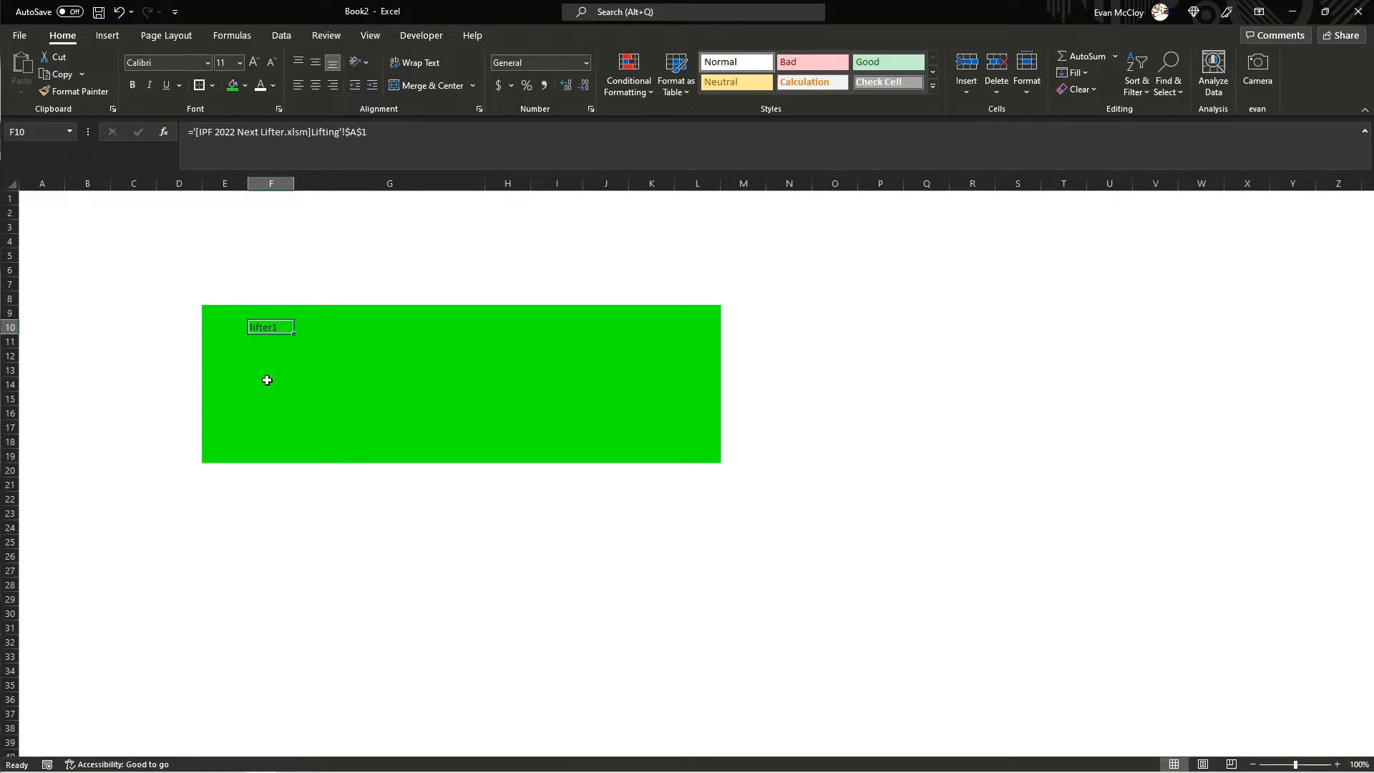
left_click(275, 341)
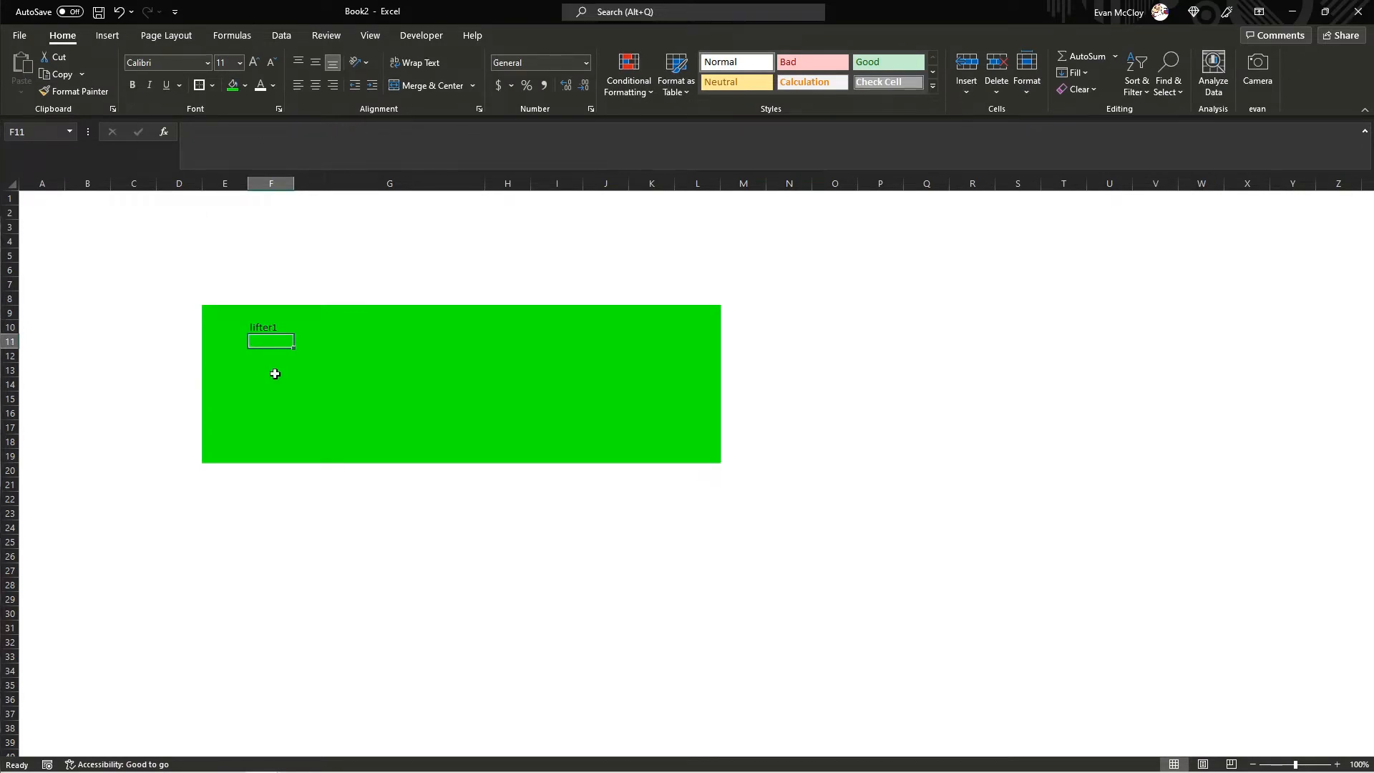
left_click(321, 327)
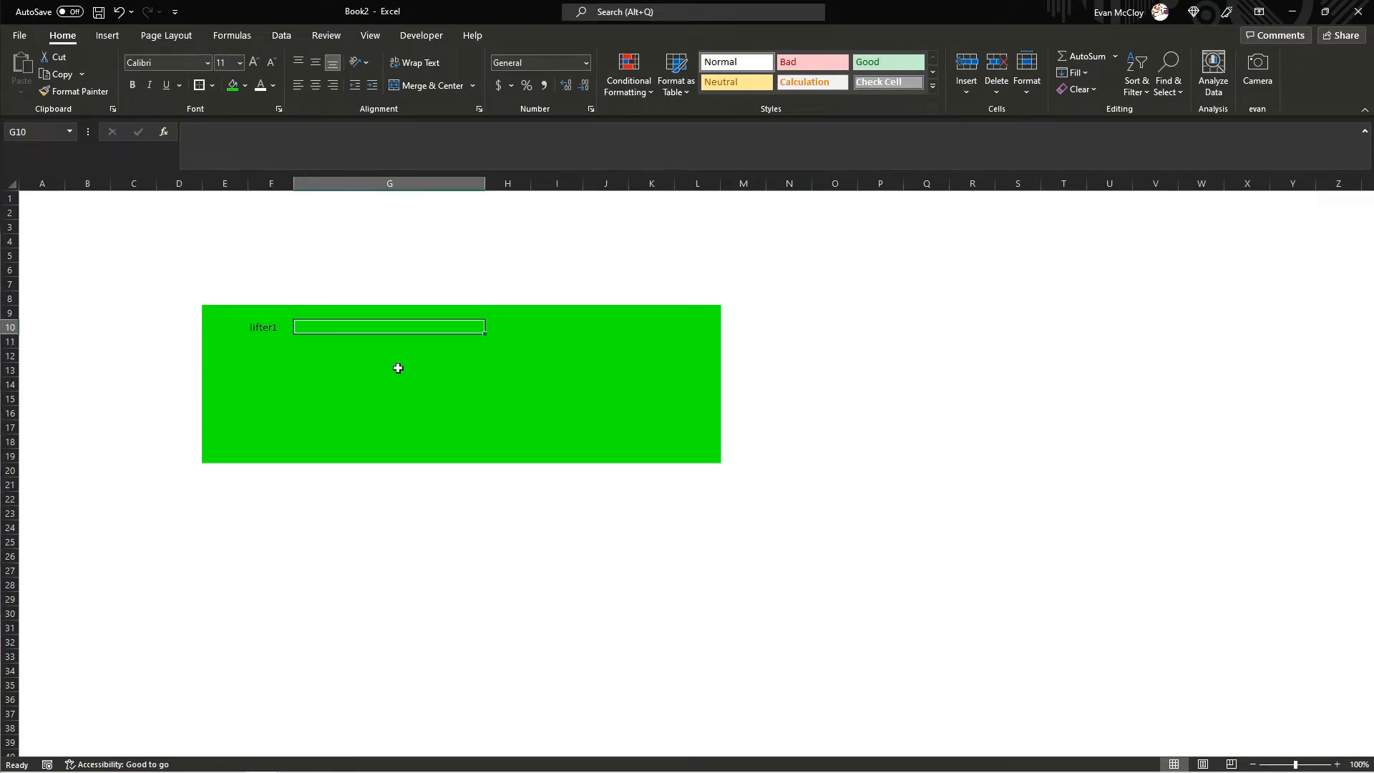
Link cell F11 to the attempt weight in the Lifting sheet, trimming the merged-range reference to the single cell $C$3.
left_click(275, 342)
type("=")
key("alt+Tab")
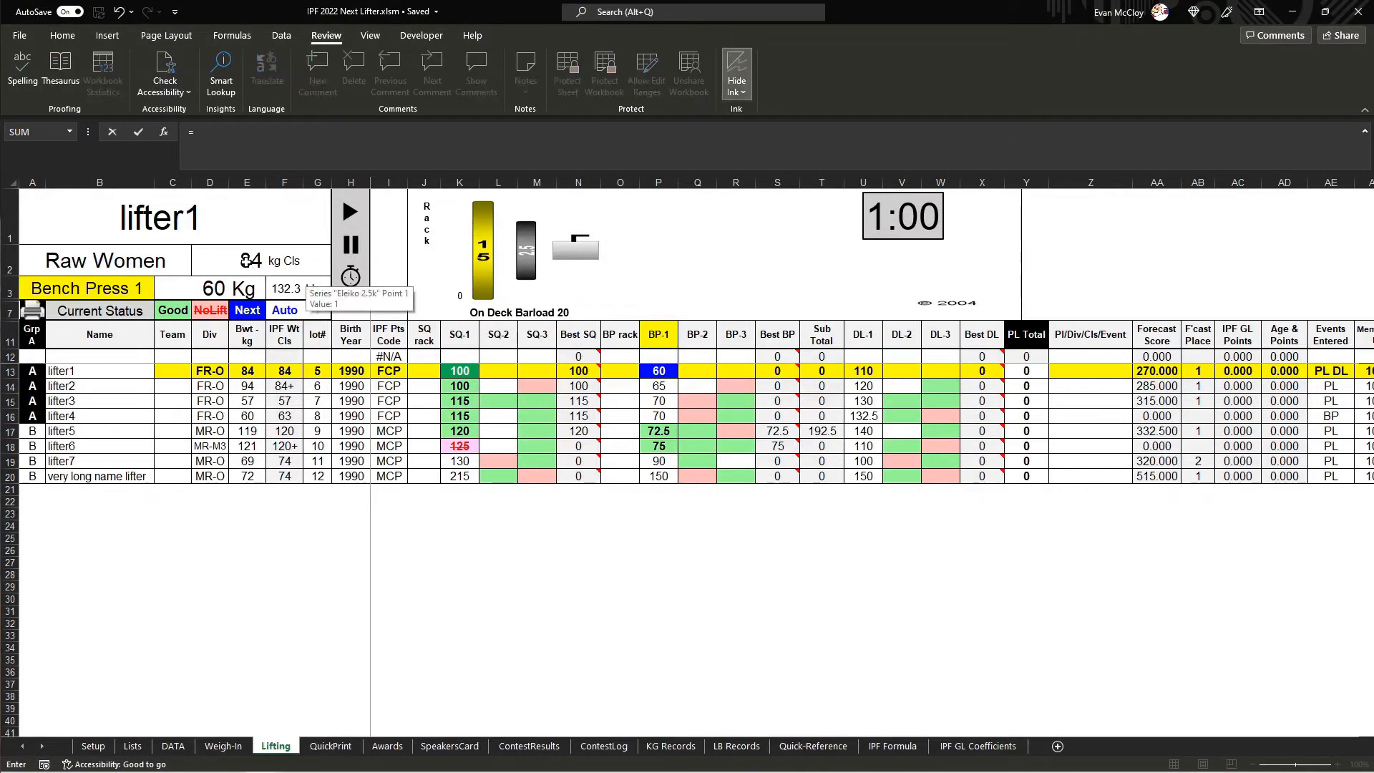
left_click(210, 289)
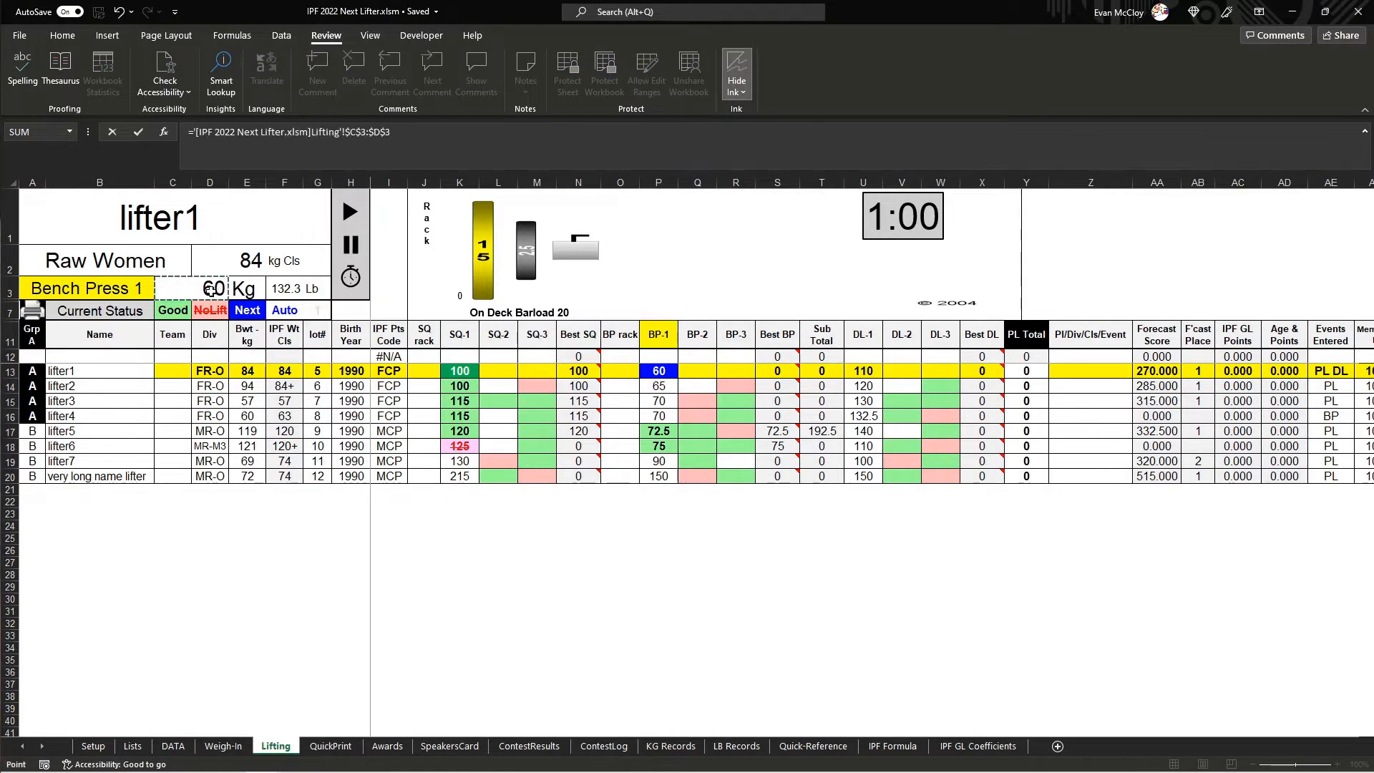
left_click(440, 130)
key("BackSpace")
key("BackSpace")
key("BackSpace")
key("BackSpace")
key("BackSpace")
key("Return")
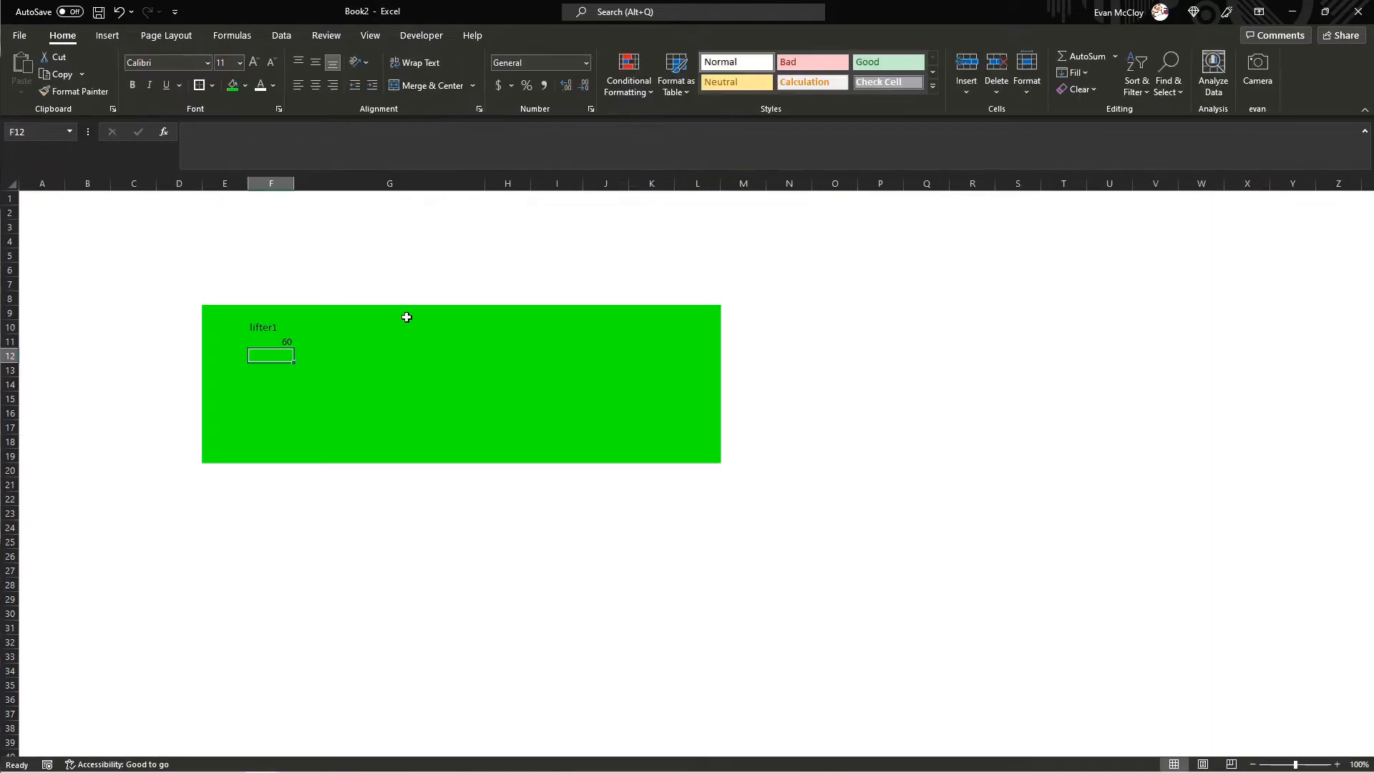
Link cell F12 to the current lift name in the Lifting sheet, trimming the reference to the single cell $A$3.
type("=")
key("alt+Tab")
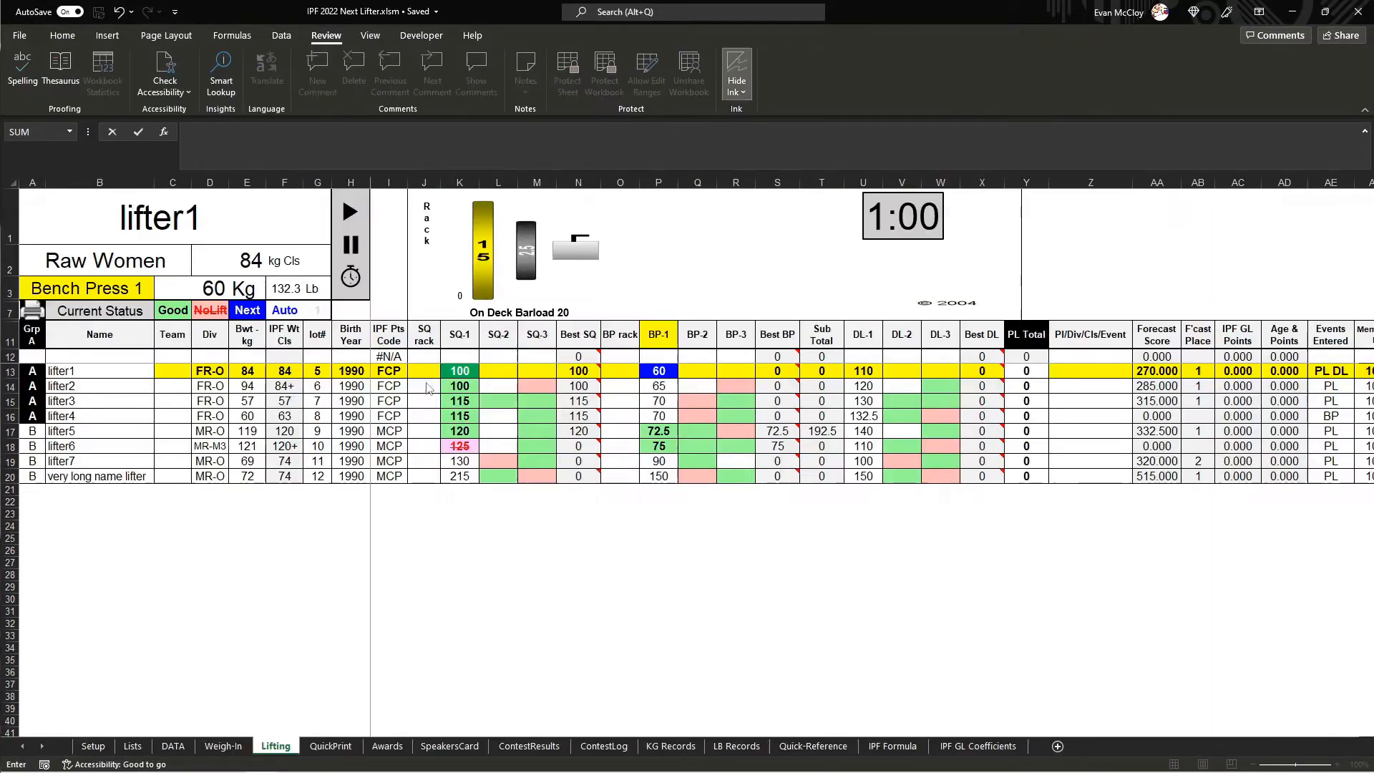
left_click(116, 293)
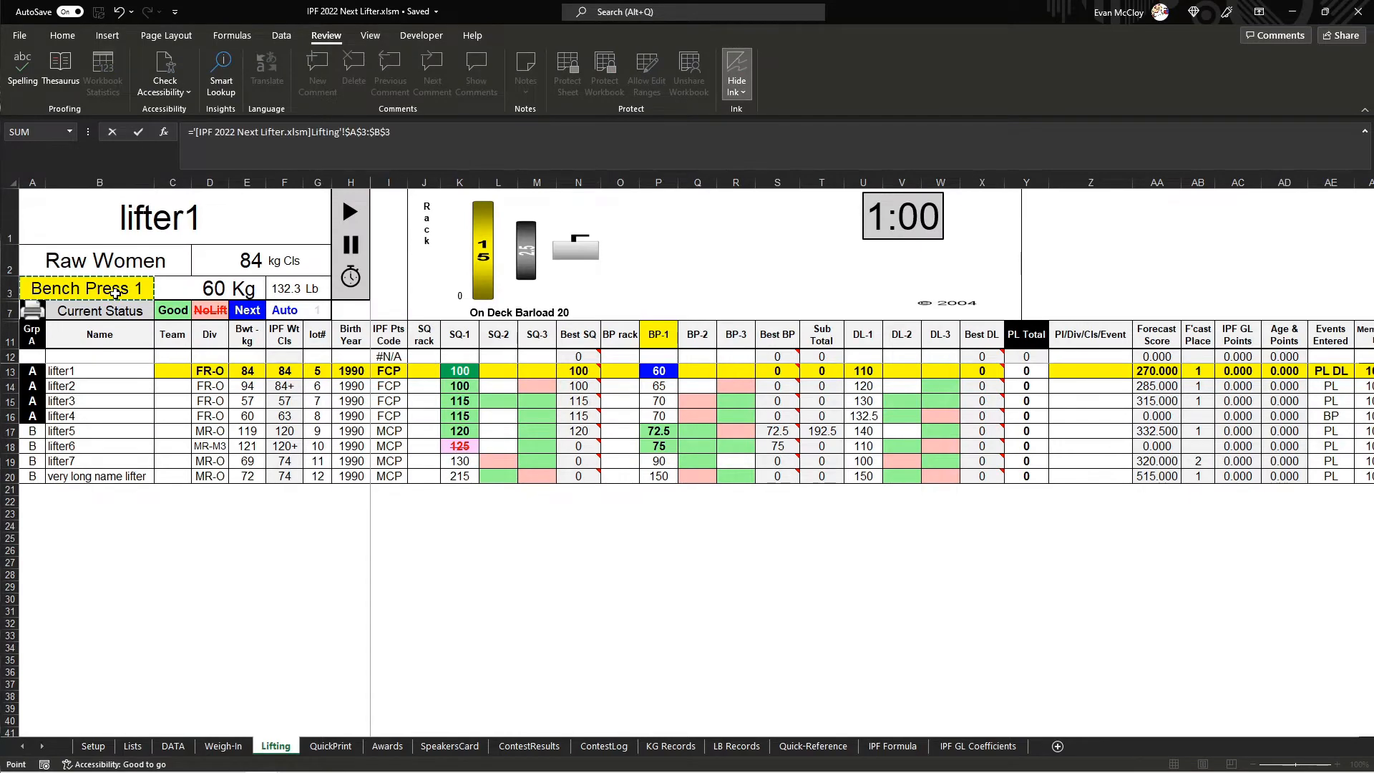
left_click(417, 141)
key("BackSpace")
key("BackSpace")
key("BackSpace")
key("BackSpace")
key("BackSpace")
key("Return")
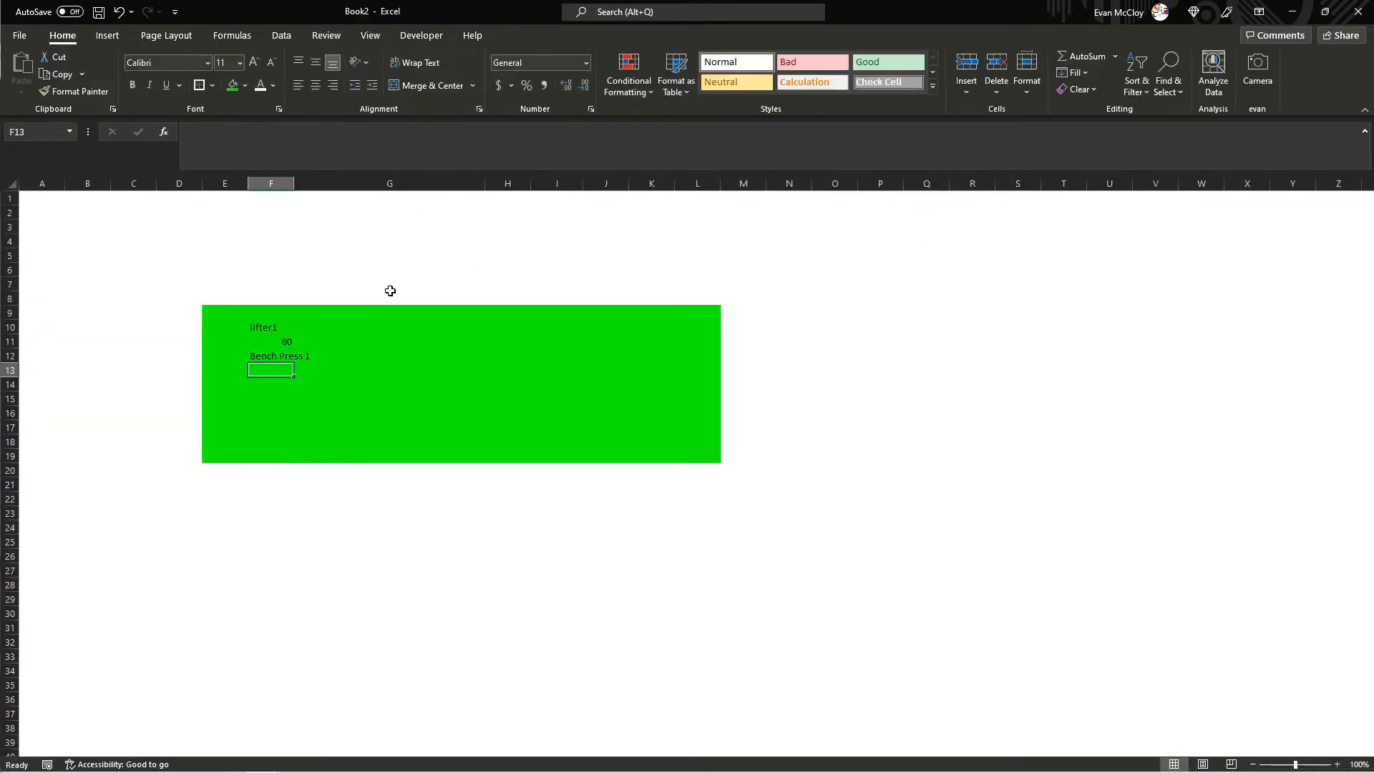
Link cell F13 to the division in the Lifting sheet, using the single-cell reference $A$2.
type("=")
key("alt+Tab")
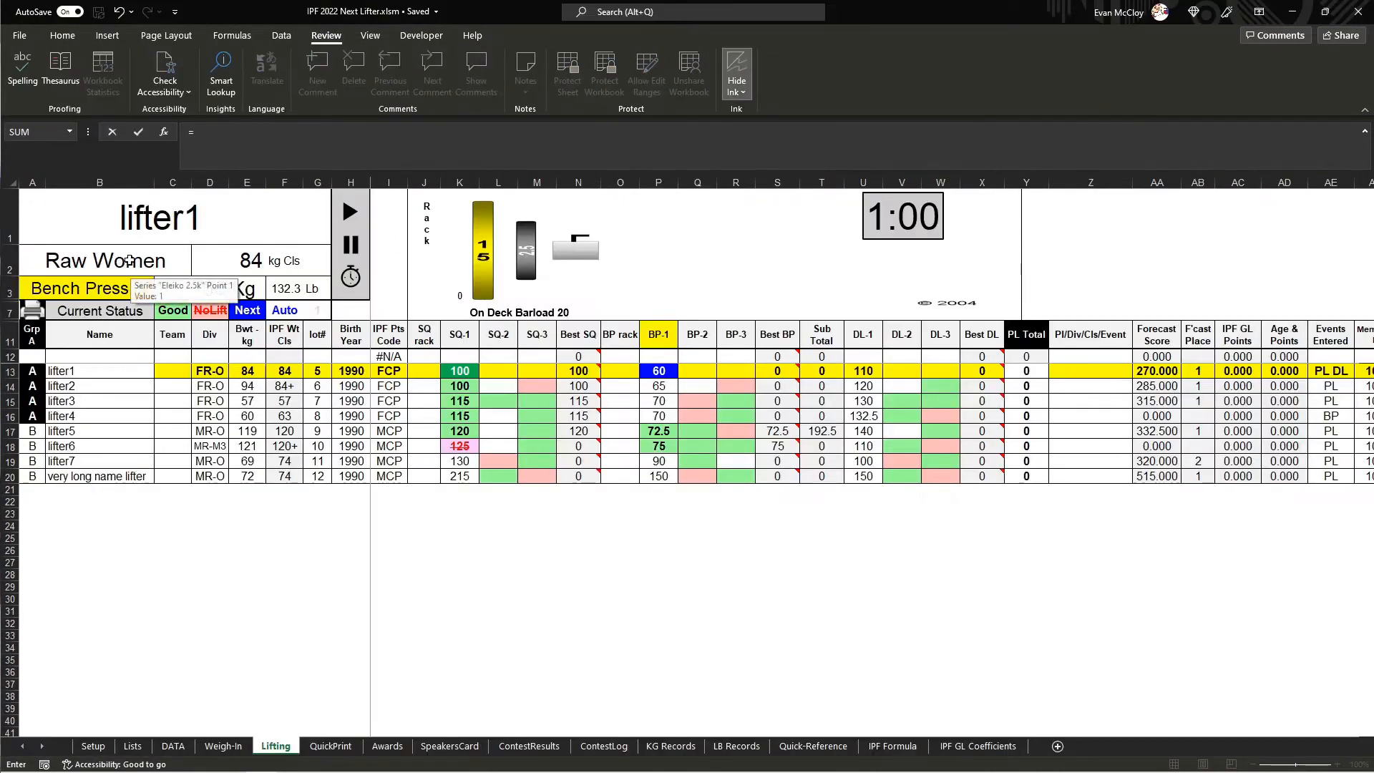
left_click(179, 265)
key("alt+Tab")
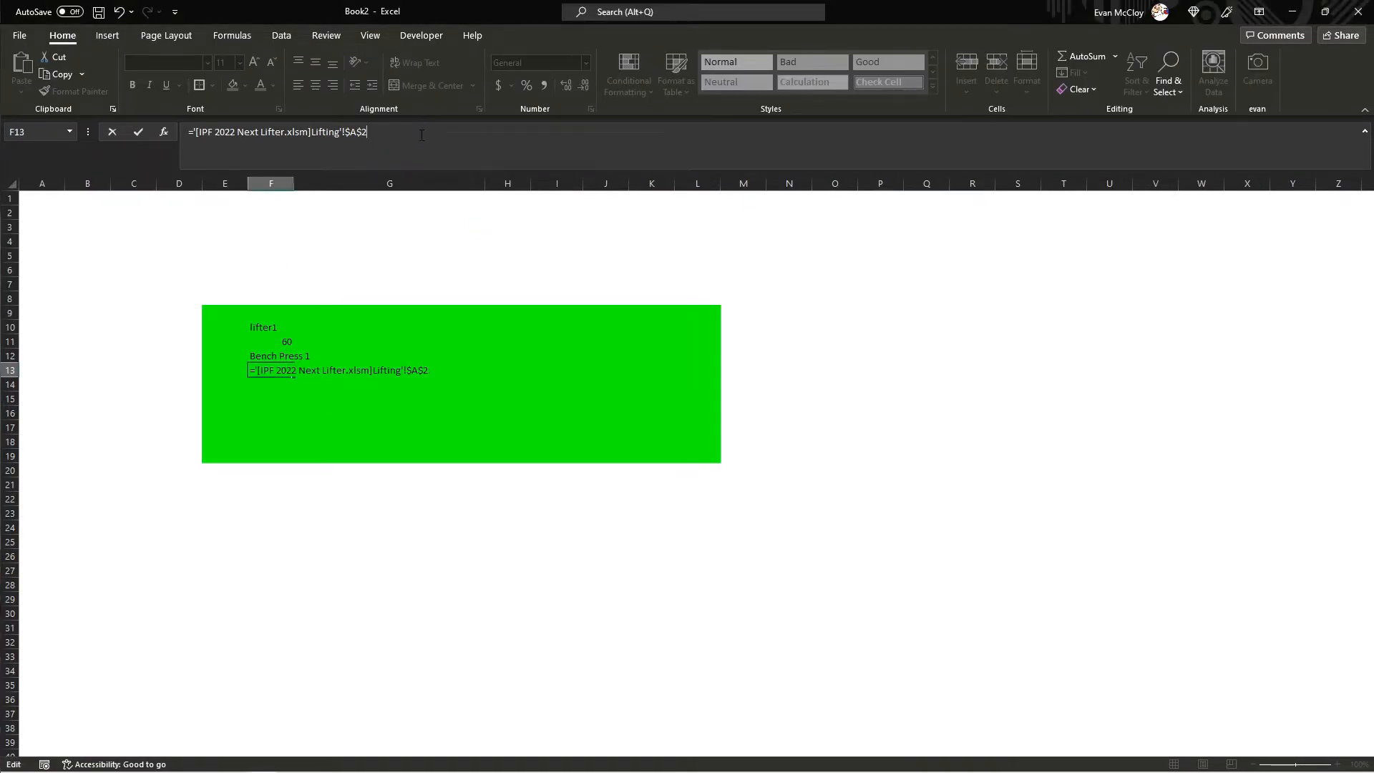
key("Return")
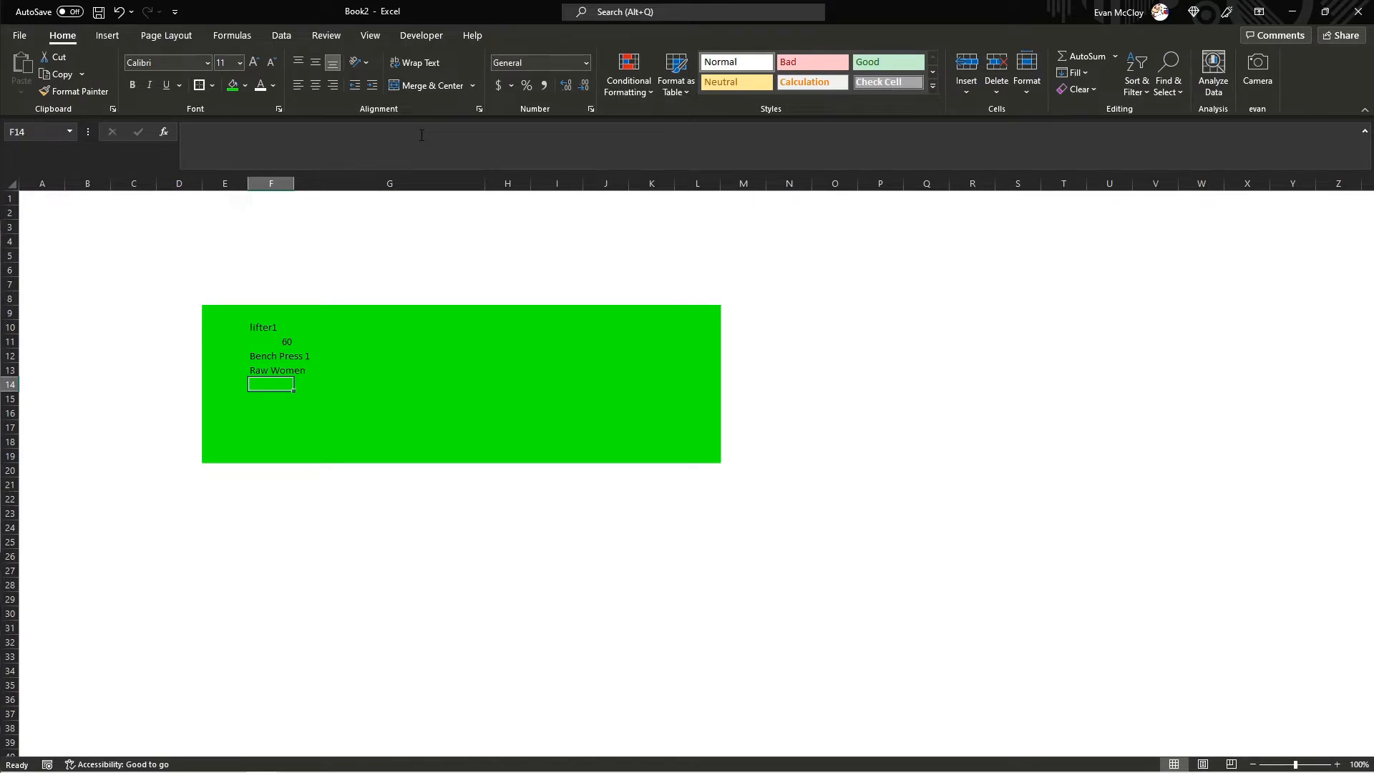
Link cell F14 to the weight class in the Lifting sheet, trimming the reference to the single cell $D$2.
type("=")
key("alt+Tab")
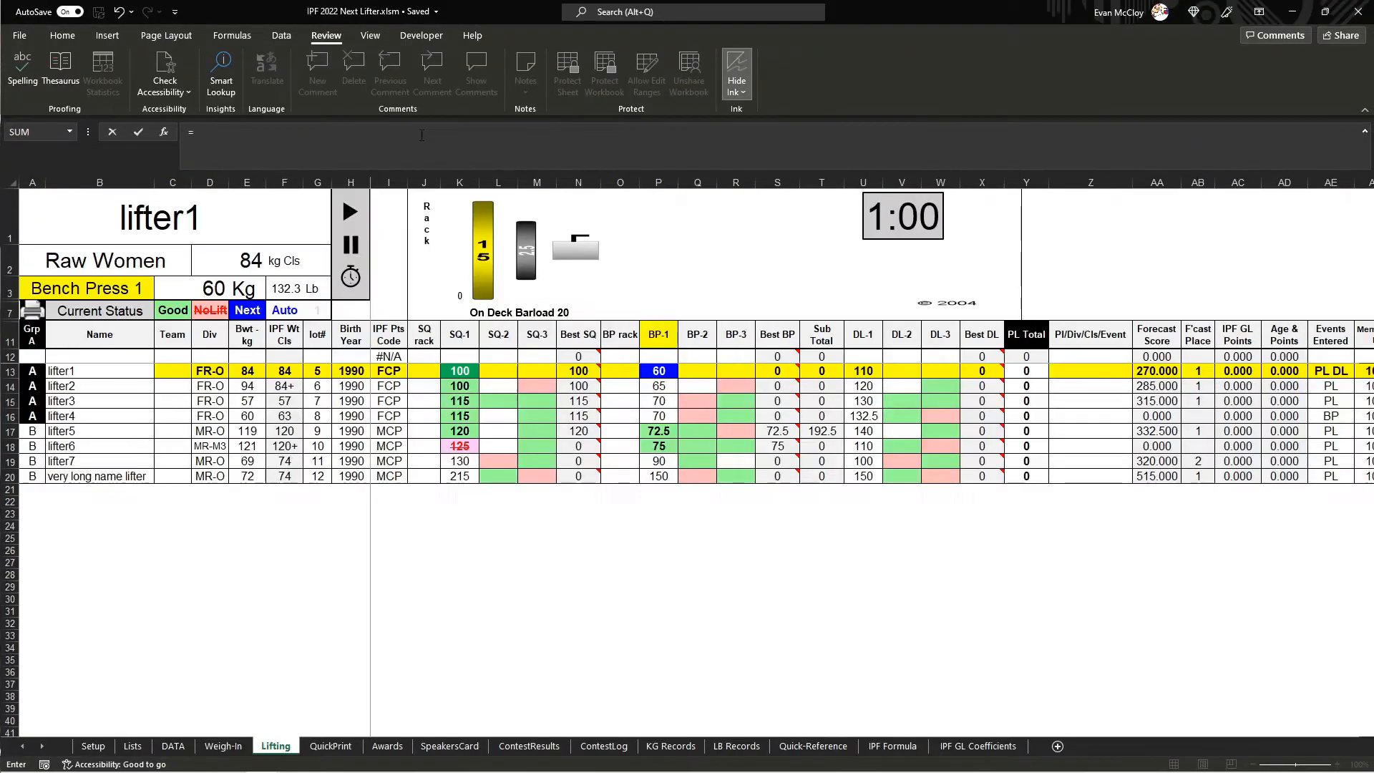
left_click(280, 263)
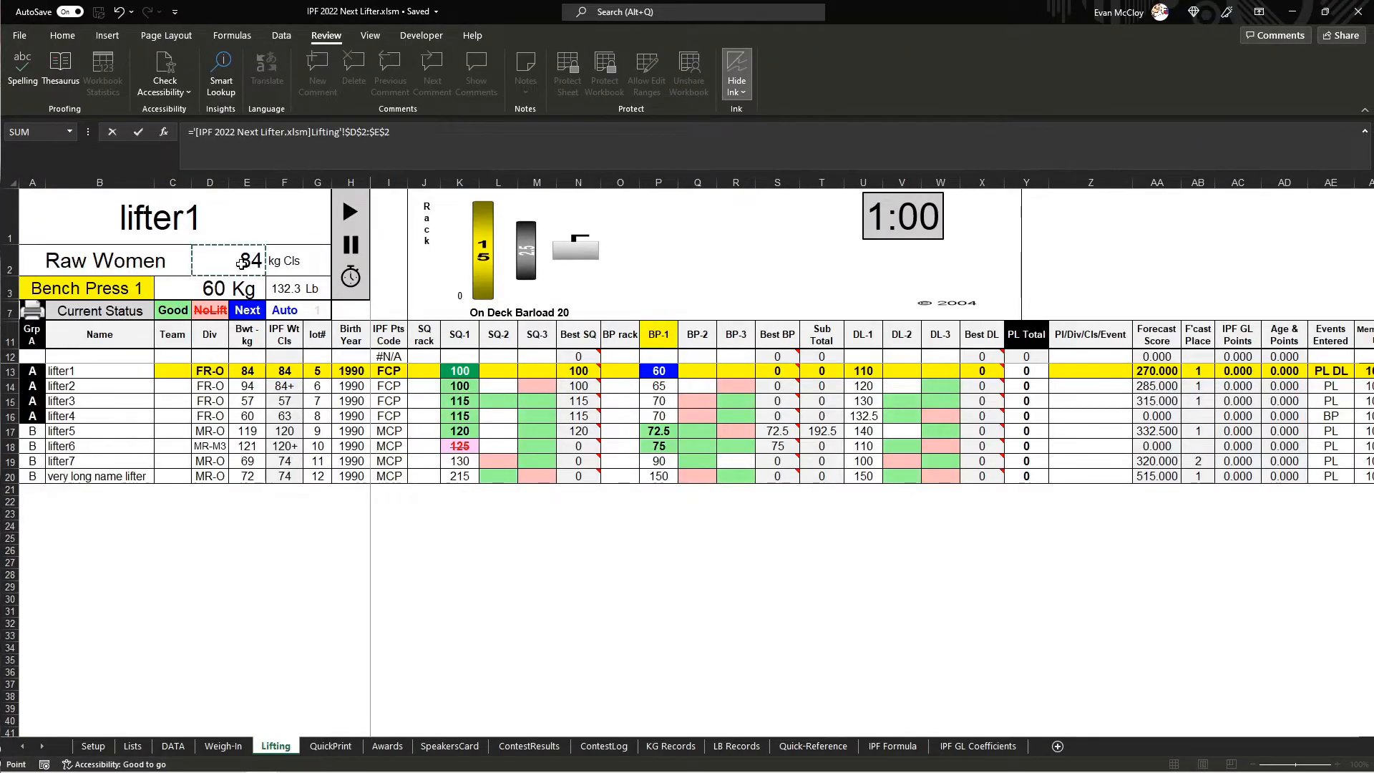
left_click(488, 130)
key("BackSpace")
key("BackSpace")
key("BackSpace")
key("BackSpace")
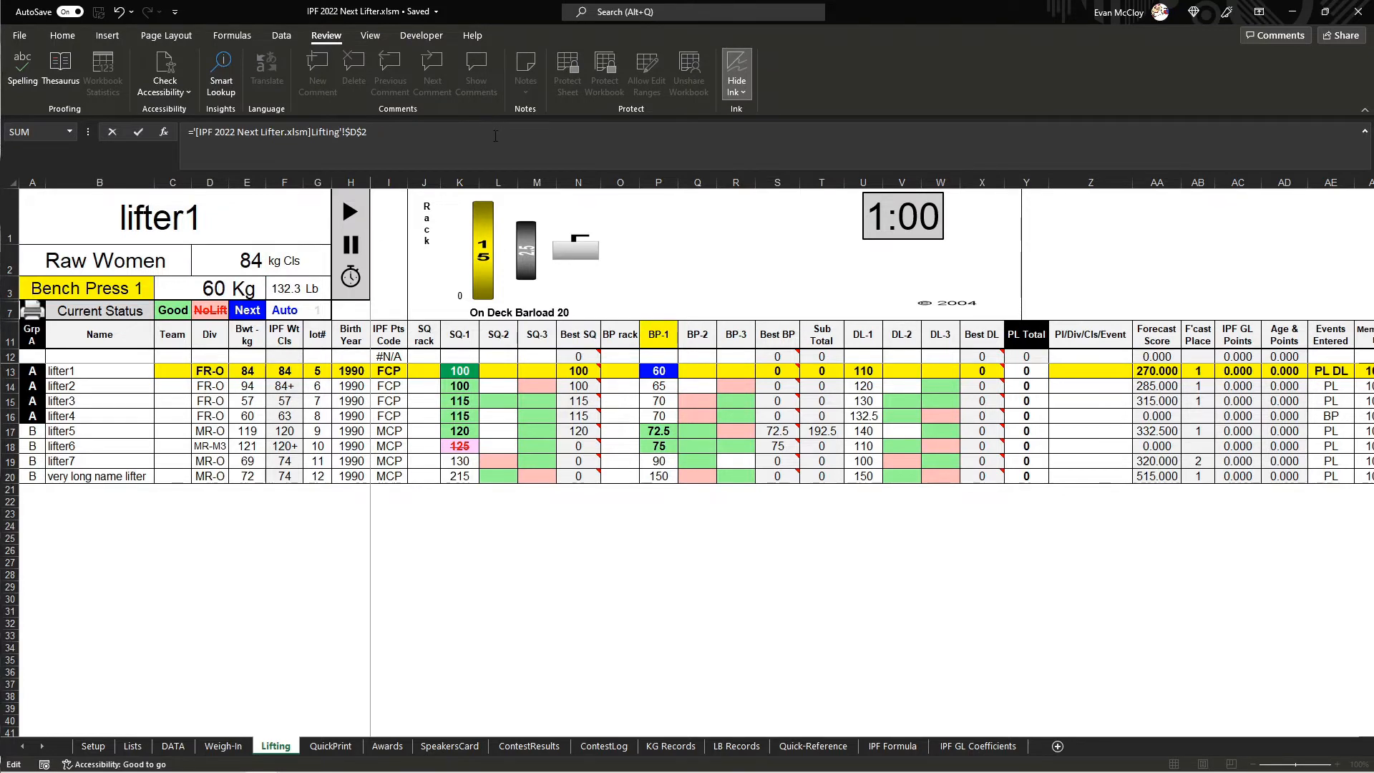
key("Return")
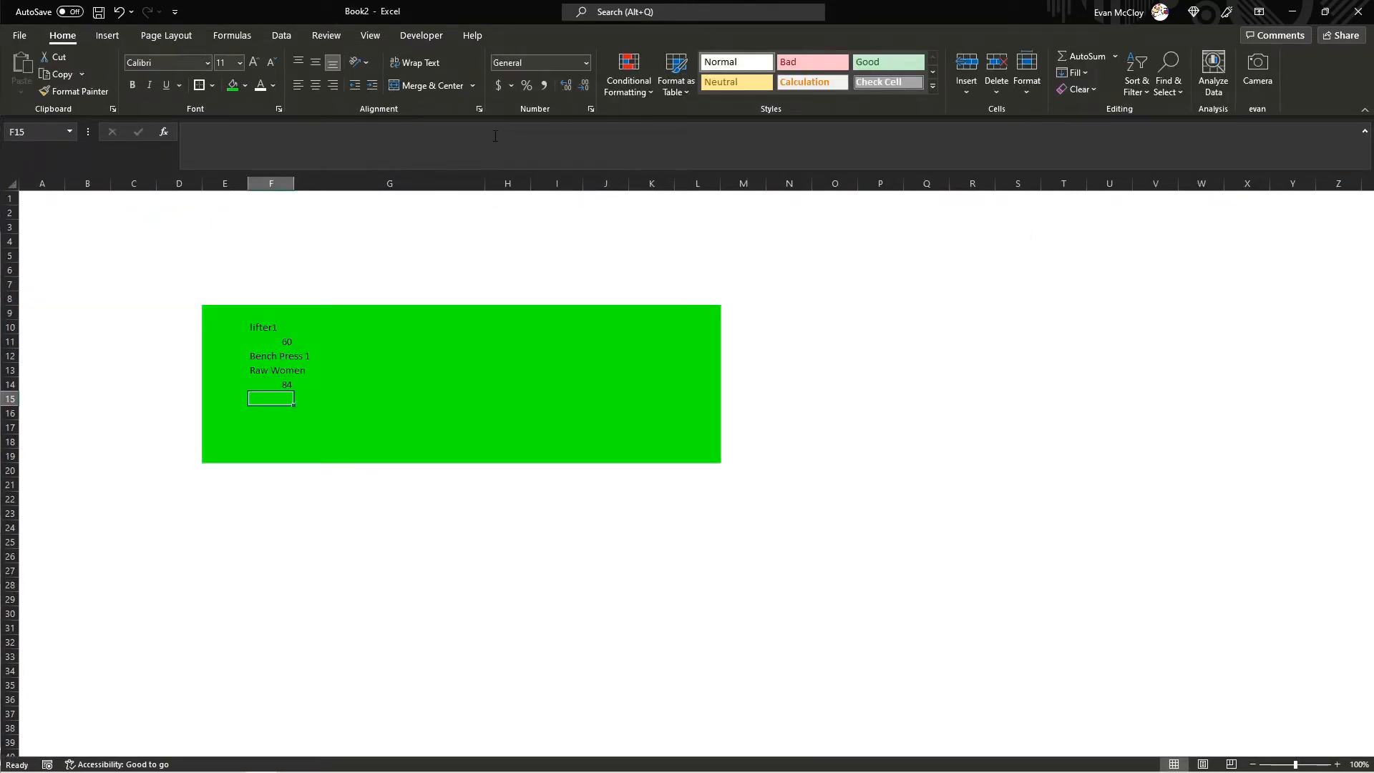
Narrow the overly wide column G to just slightly wider than its neighbouring columns.
left_click_drag(259, 326, 310, 387)
left_click(346, 242)
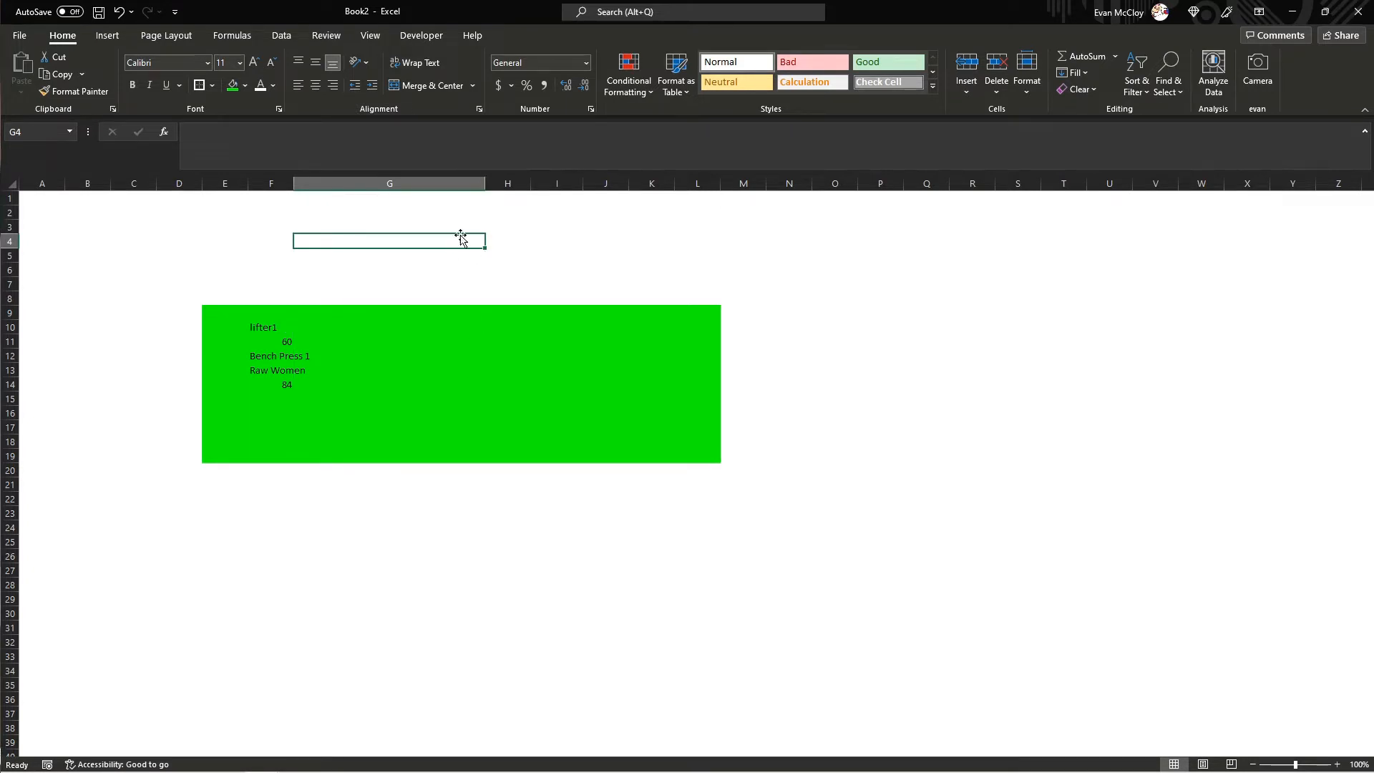
left_click_drag(486, 183, 350, 183)
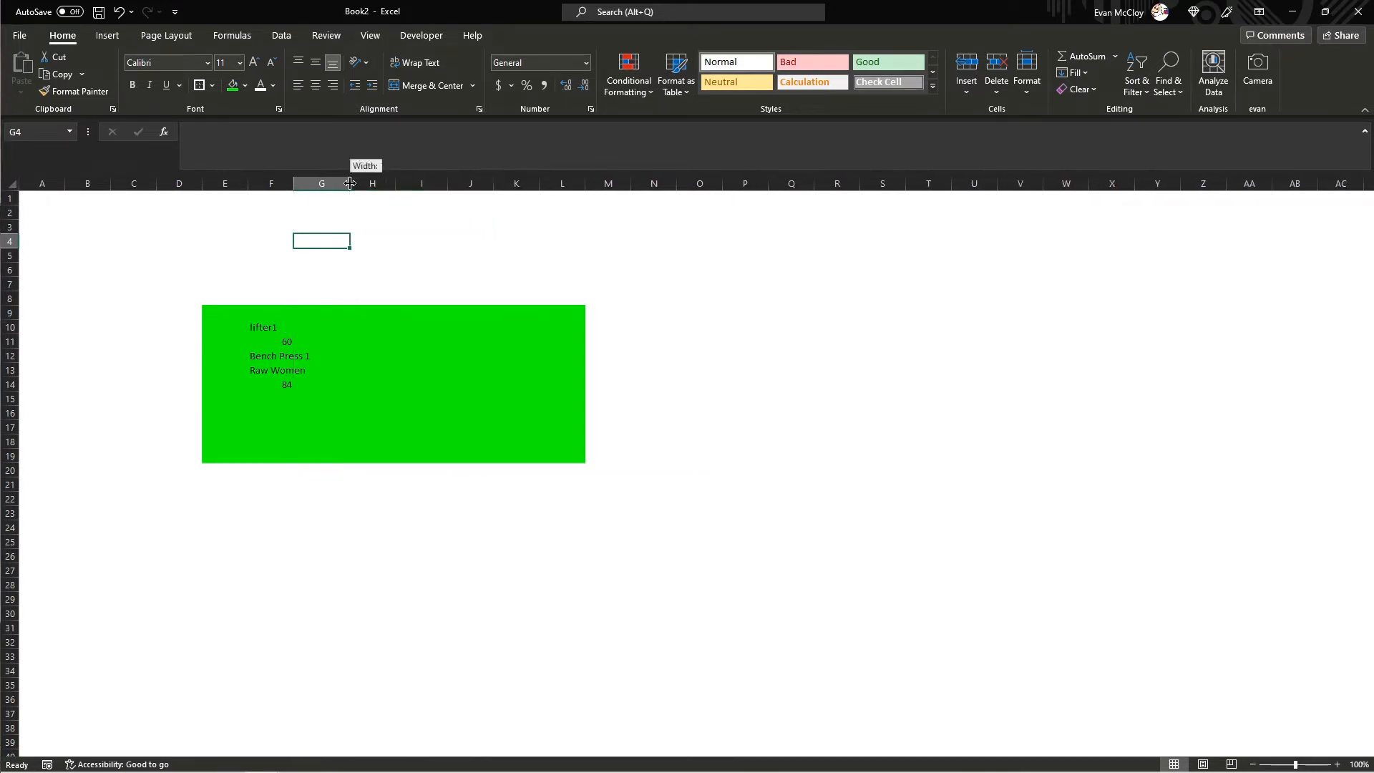
left_click(281, 339)
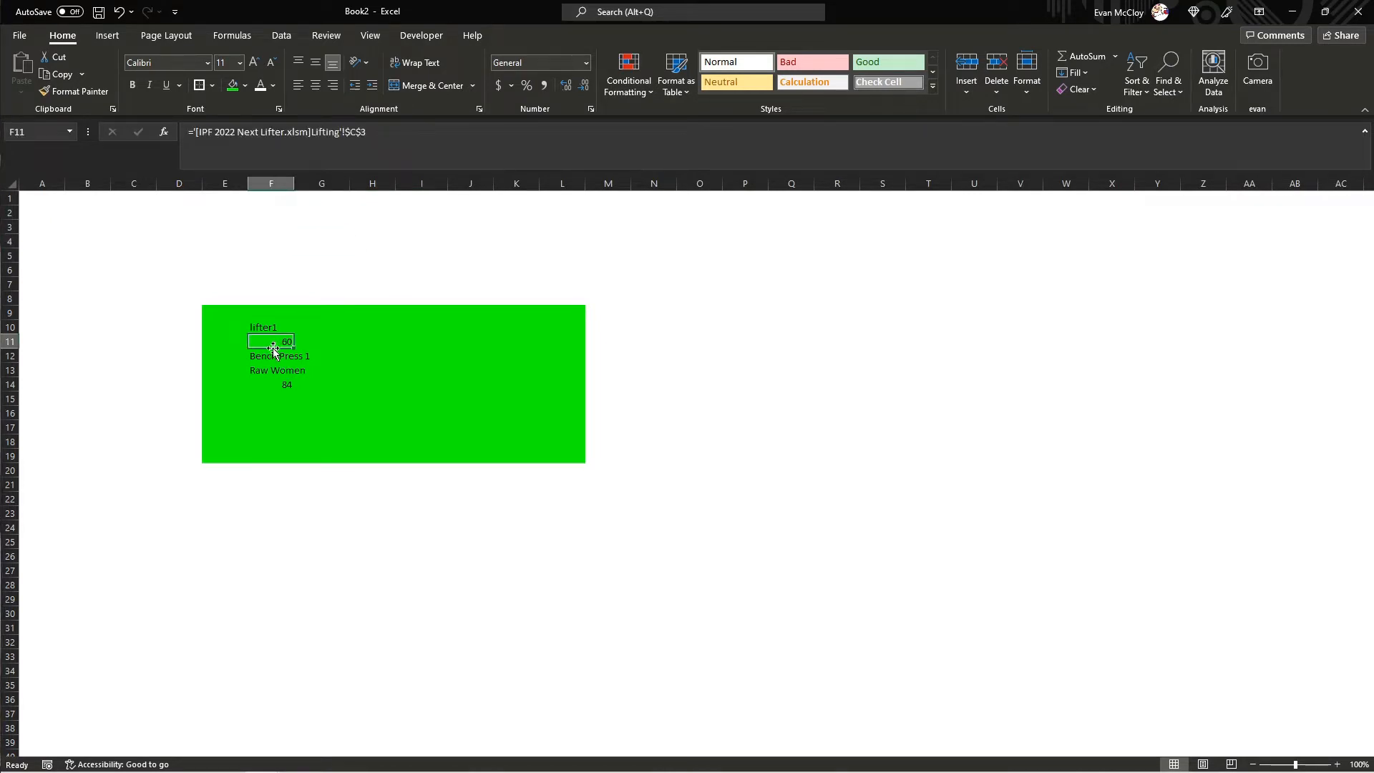
Move the linked weight from cell F11 to I10, beside the lifter name.
left_click_drag(276, 349, 390, 331)
left_click(331, 350)
Merge cells F10:H10 for the lifter name and left-align the merged cell.
left_click(267, 328)
left_click(427, 86)
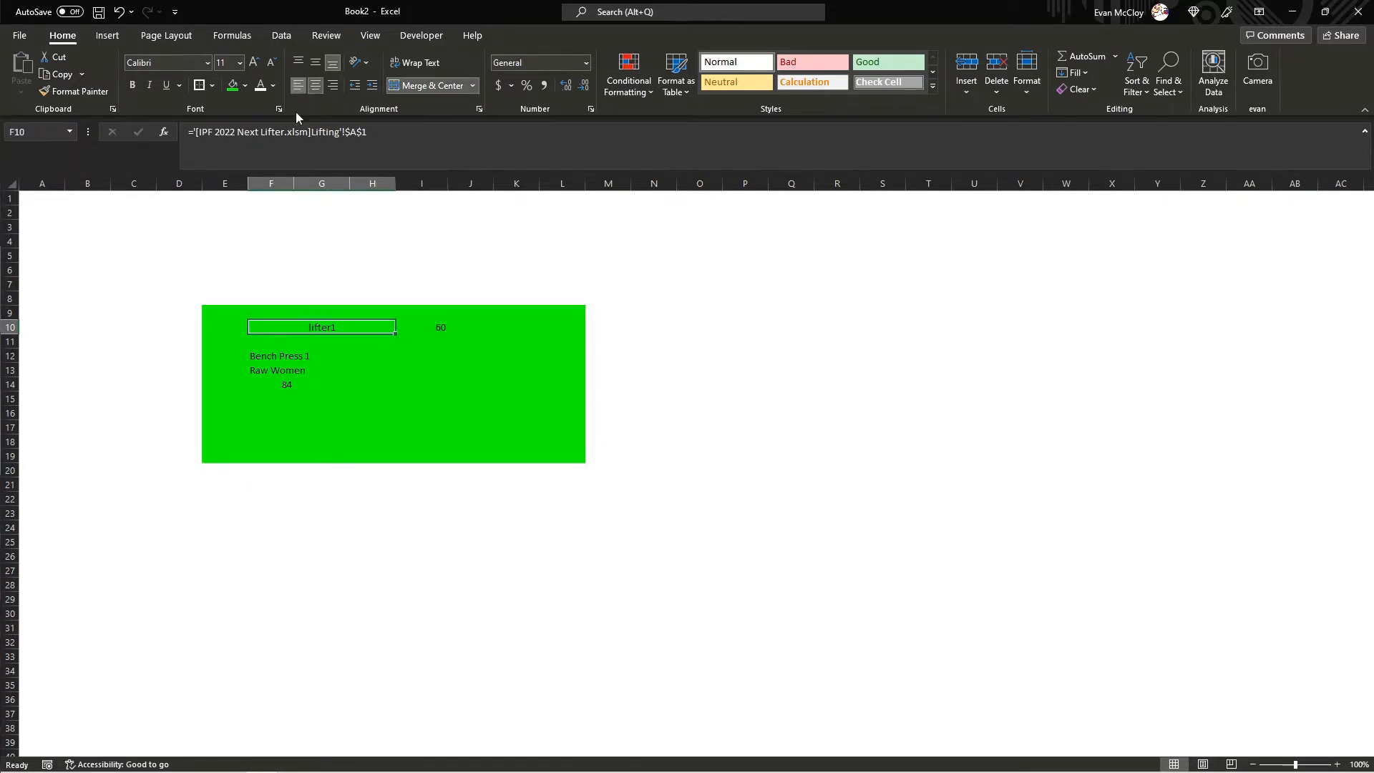
left_click(299, 85)
left_click(431, 328)
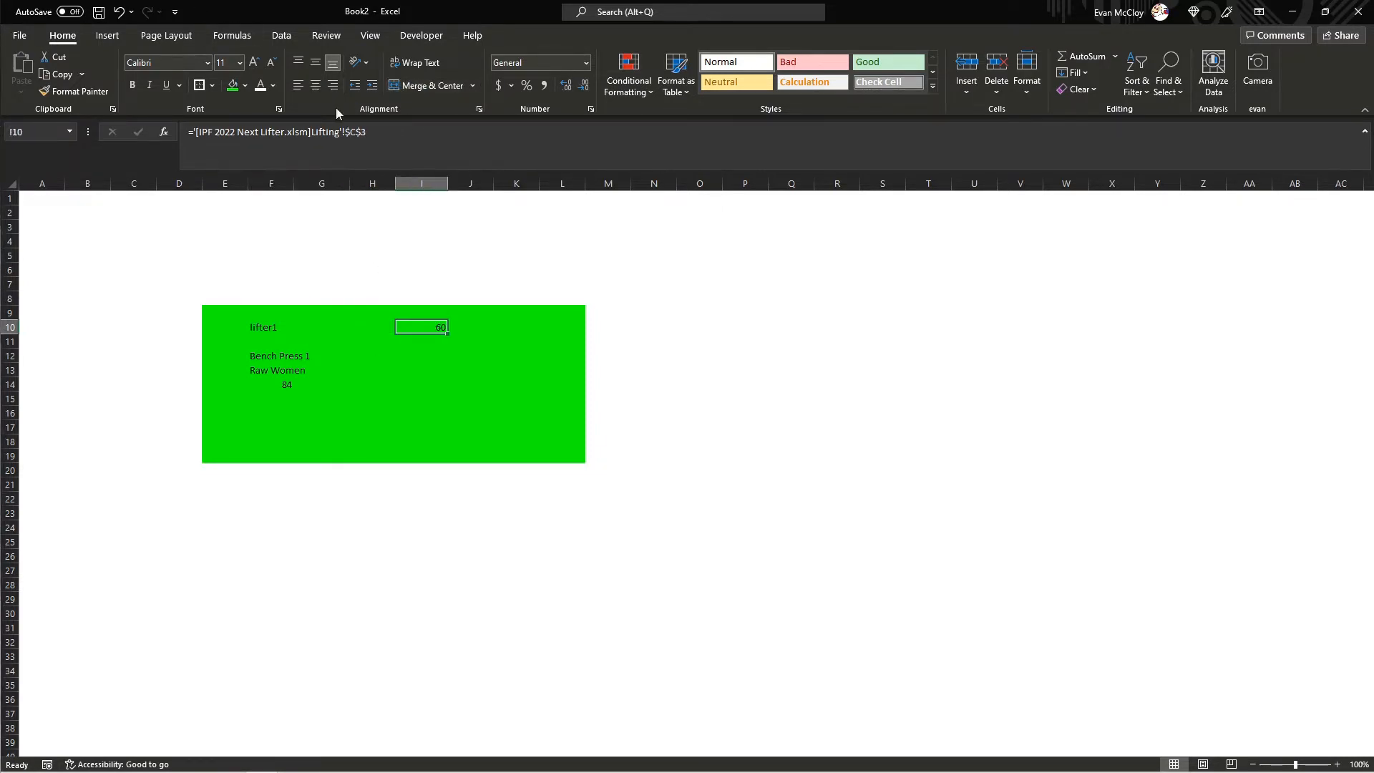
Move the linked lift name to F11, the division to F12 and the weight class to H12.
left_click(295, 357)
left_click(266, 354)
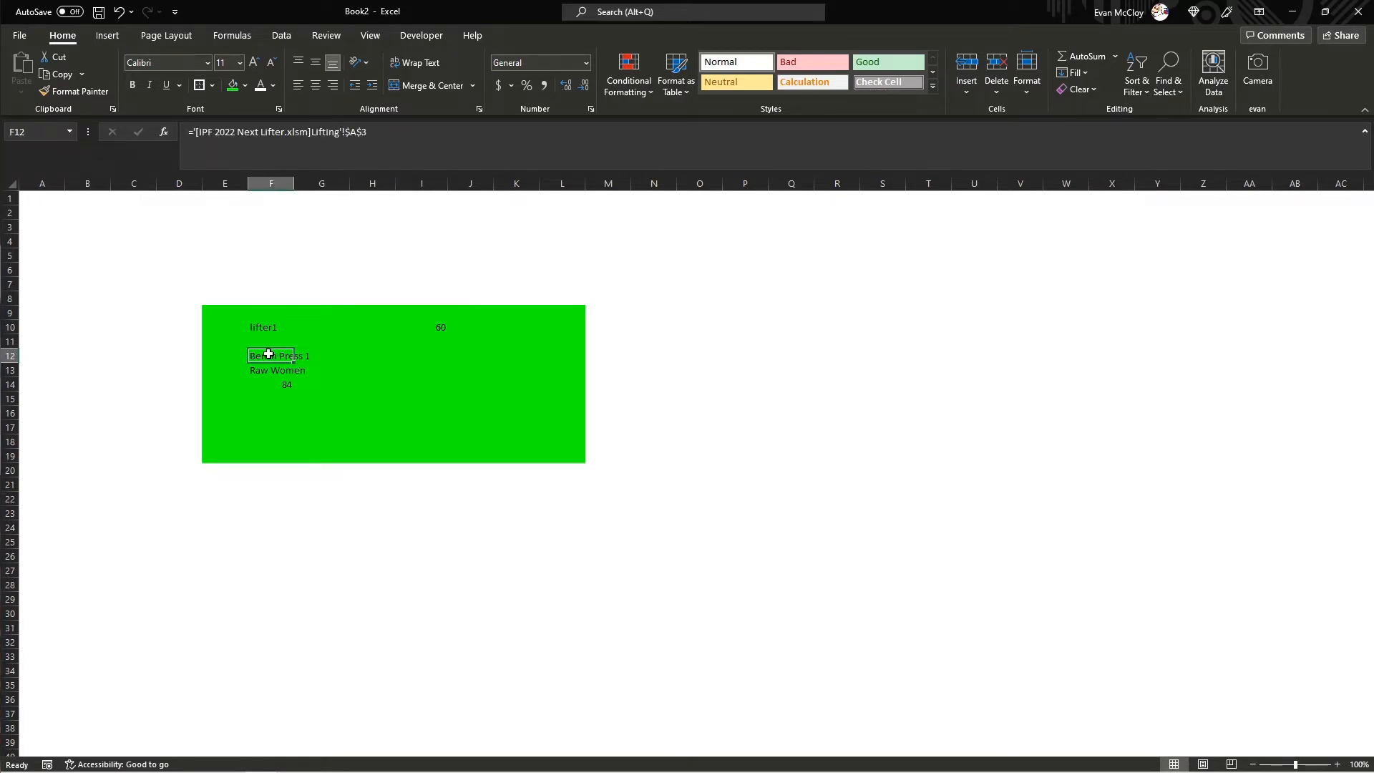
mouse_move(274, 363)
left_mouse_down()
mouse_move(272, 350)
mouse_move(276, 368)
mouse_move(377, 365)
mouse_move(344, 402)
mouse_move(242, 363)
mouse_move(299, 396)
mouse_move(297, 371)
left_mouse_up()
left_click(280, 372)
left_click(284, 384)
left_click(271, 382)
left_click(312, 399)
left_click(285, 399)
left_click(399, 384)
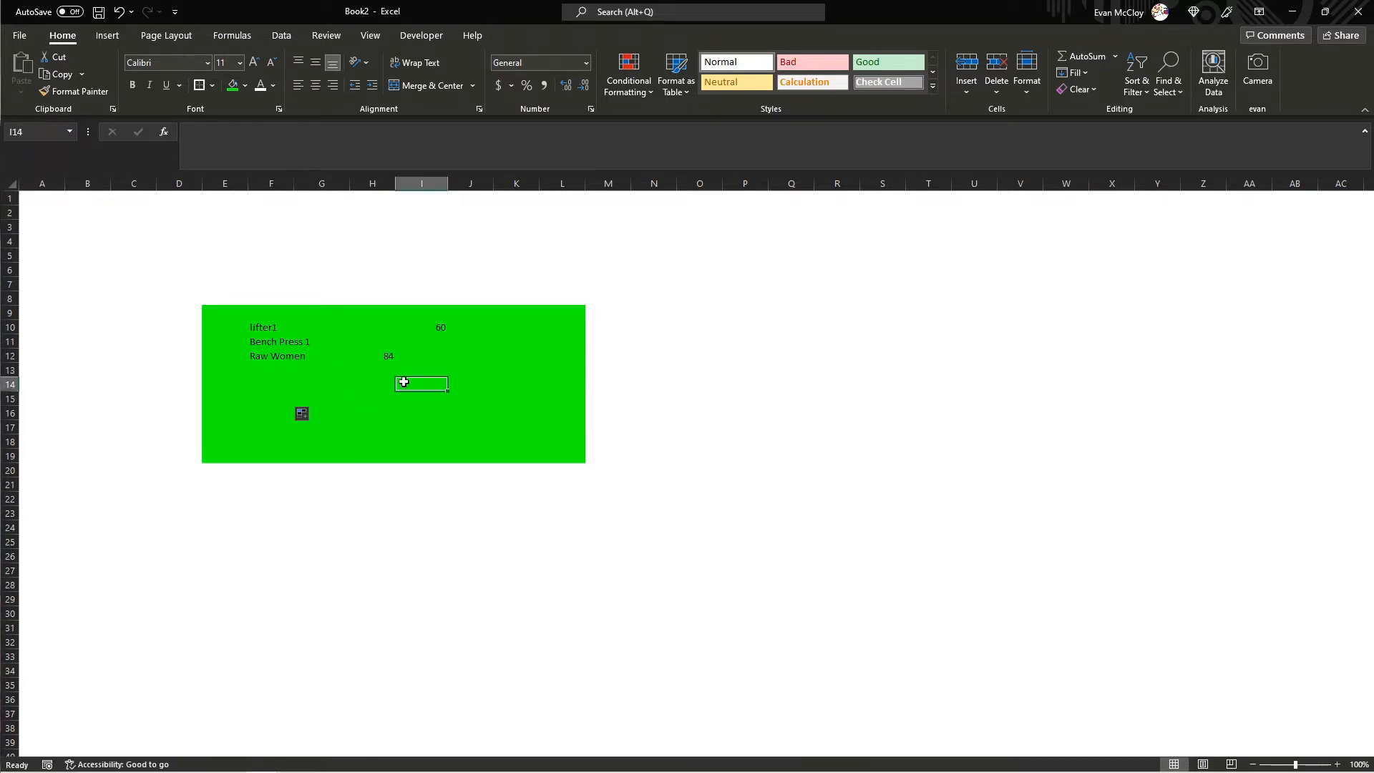
left_click(388, 356)
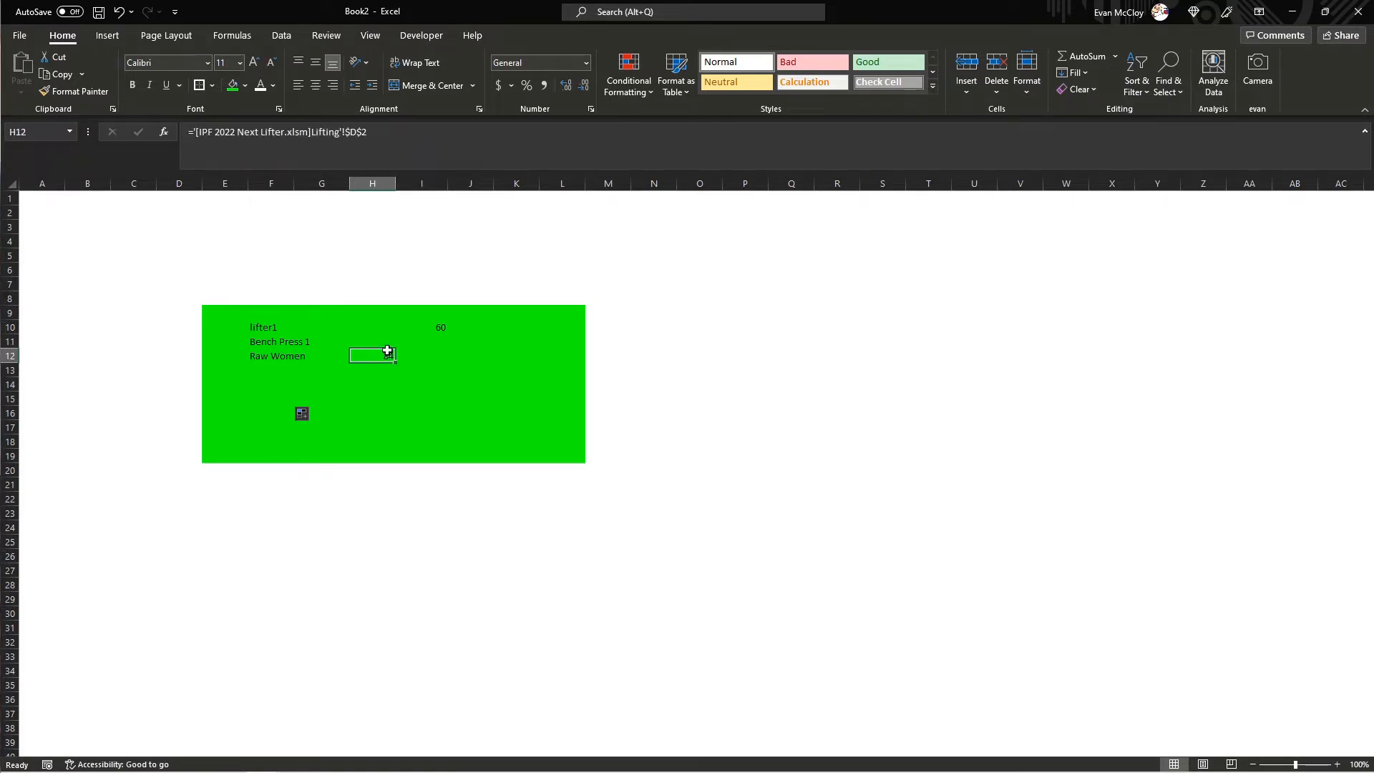
mouse_move(387, 350)
left_mouse_down()
mouse_move(389, 314)
mouse_move(387, 341)
left_mouse_up()
left_click(369, 341)
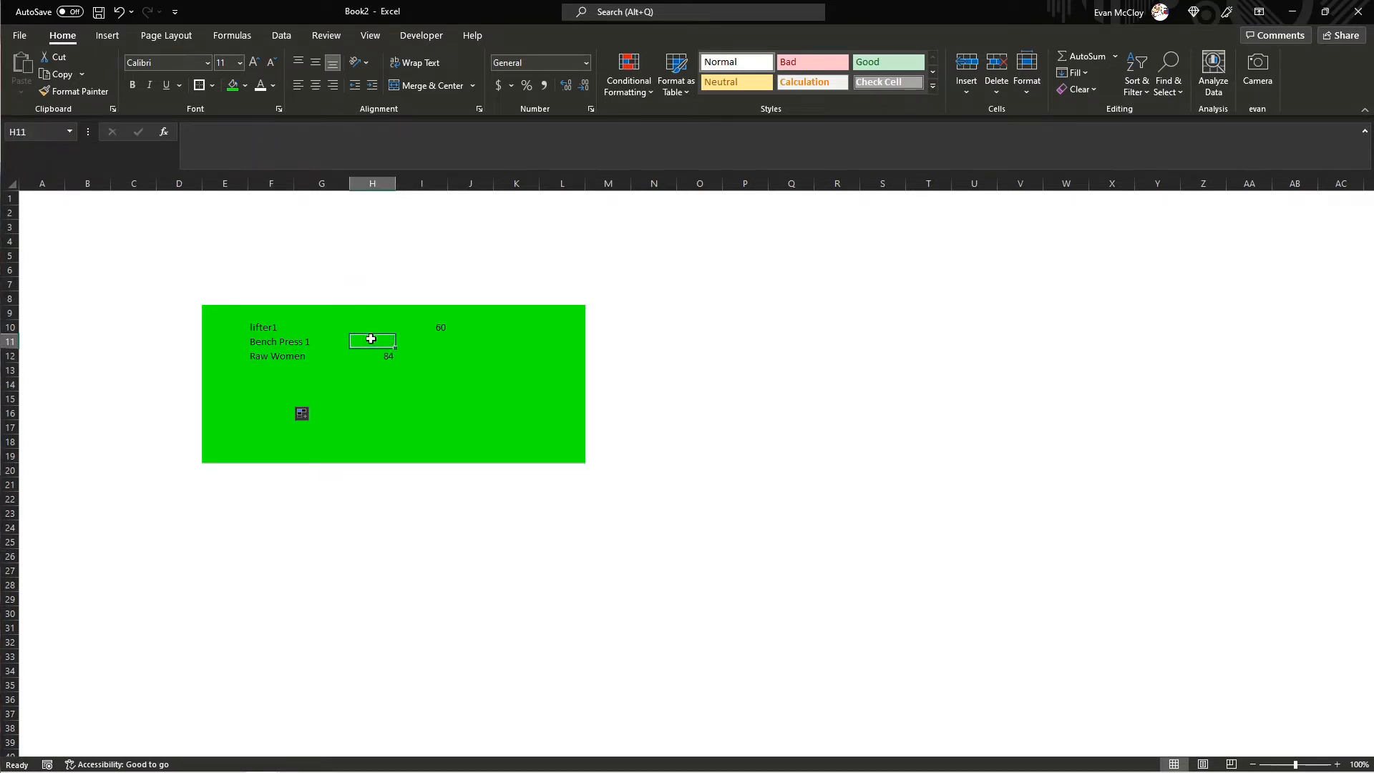
left_click(372, 327)
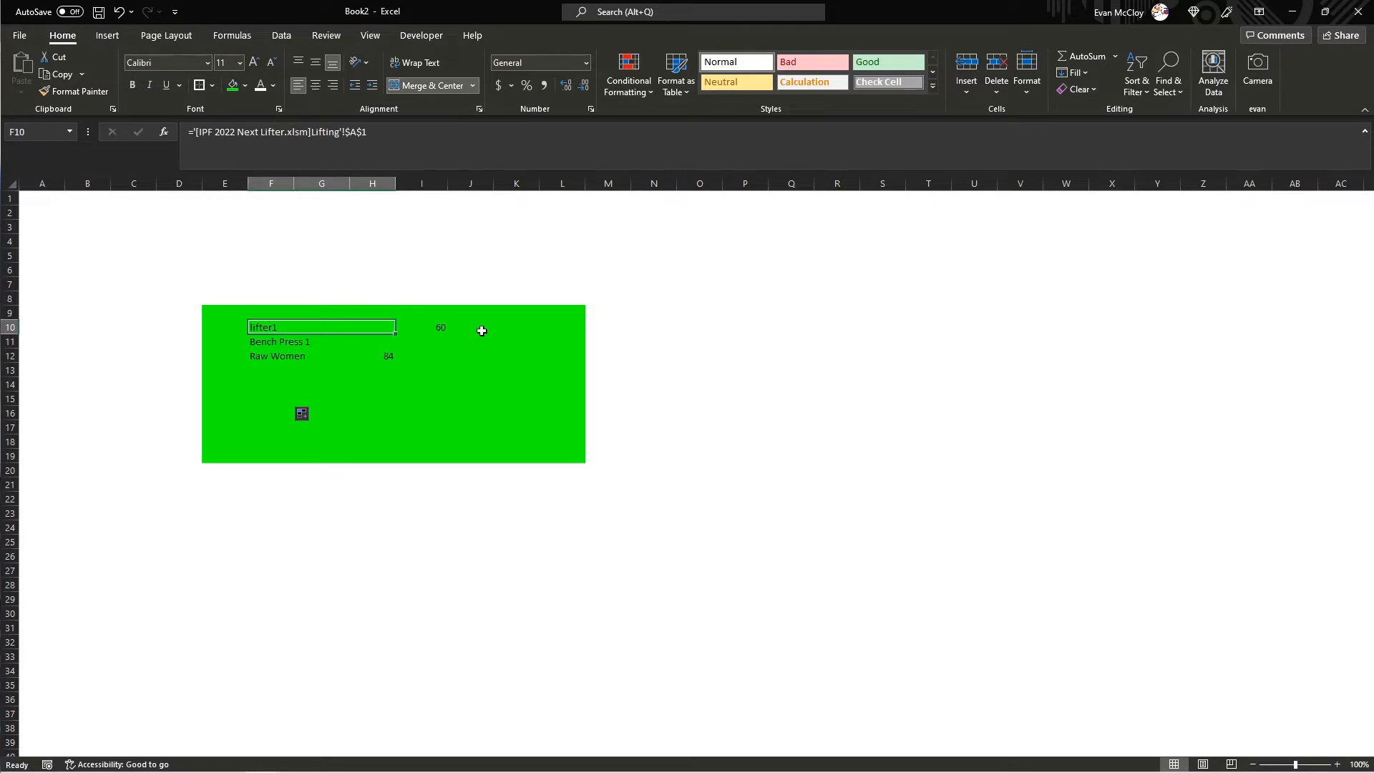
Middle-align the weight in I10 vertically and narrow column I to fit it more closely.
left_click(422, 327)
left_click_drag(448, 183, 428, 180)
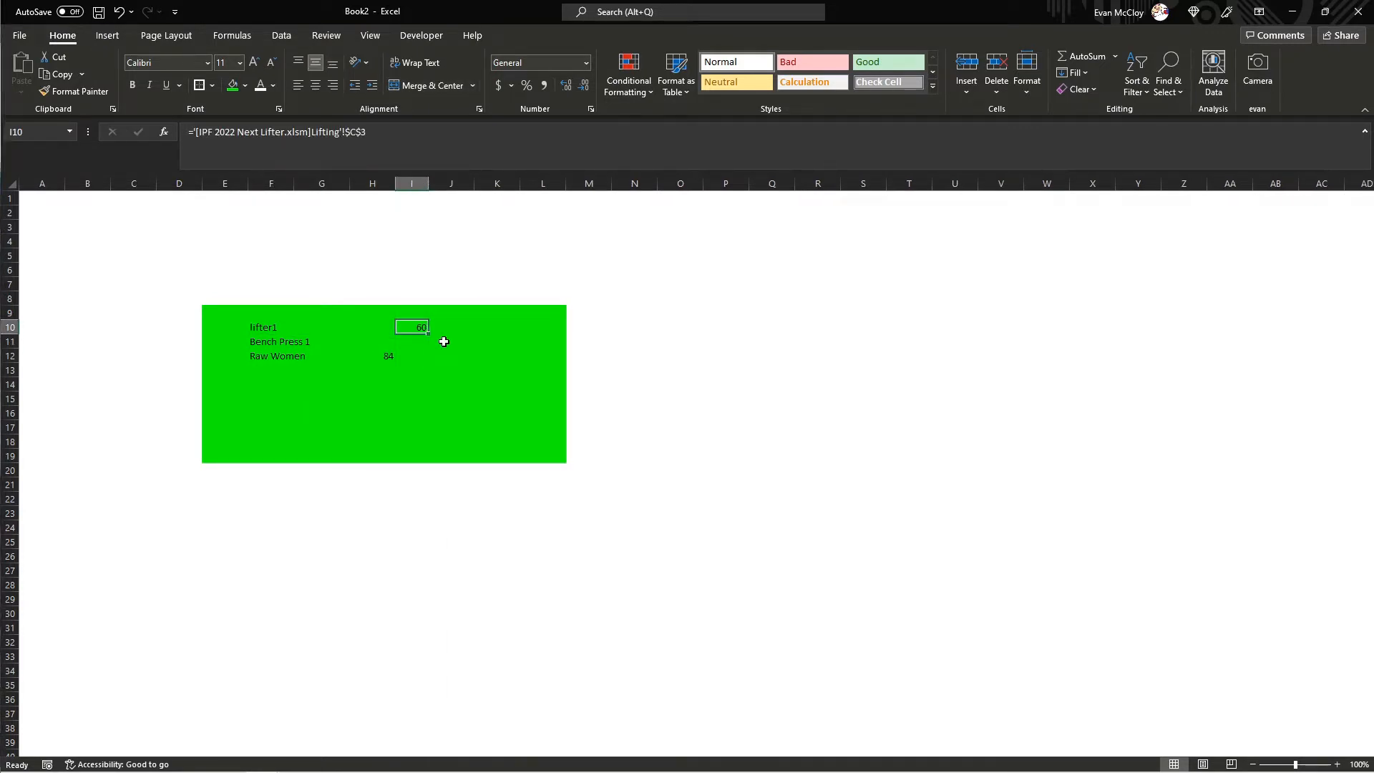
Append the text "kg" to the linked weight formula in cell I10 using & "kg".
left_click(458, 145)
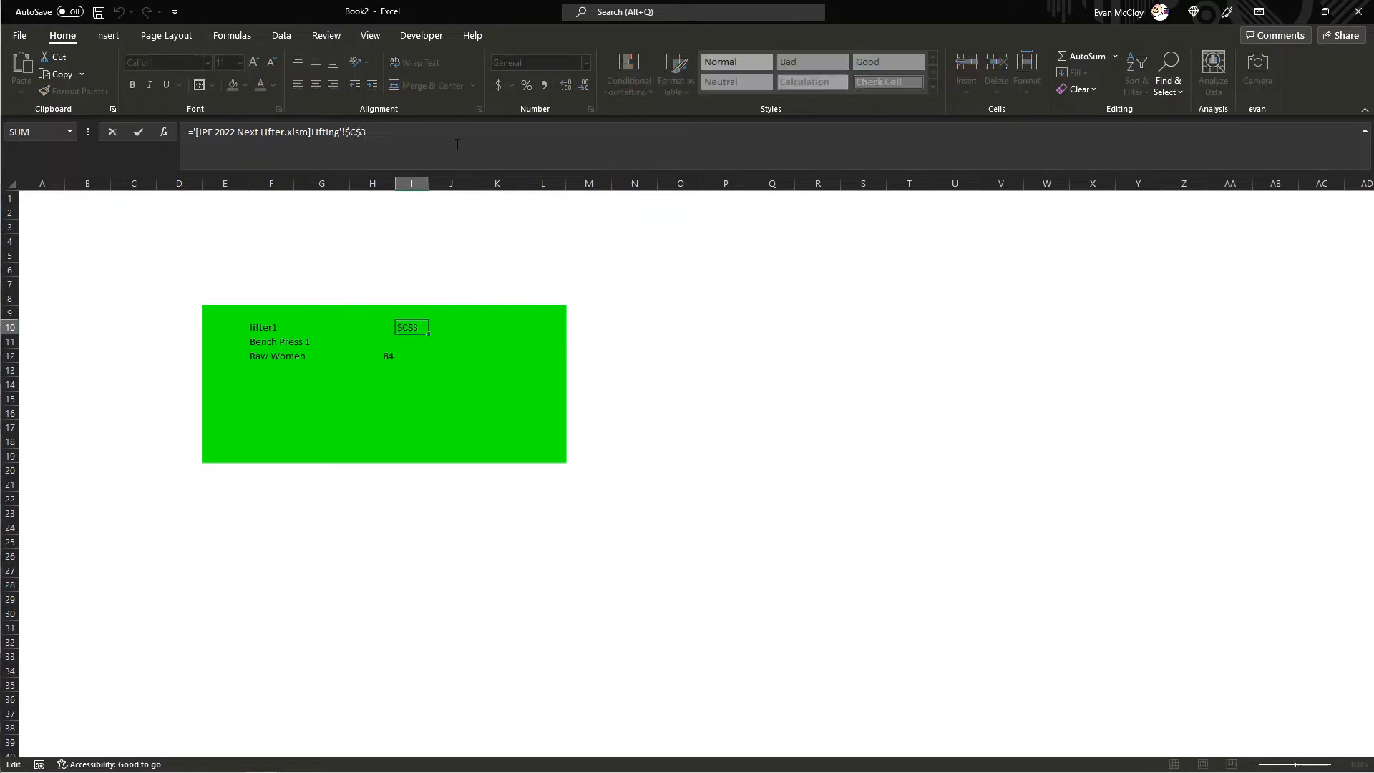
type("& \"kg")
key("Return")
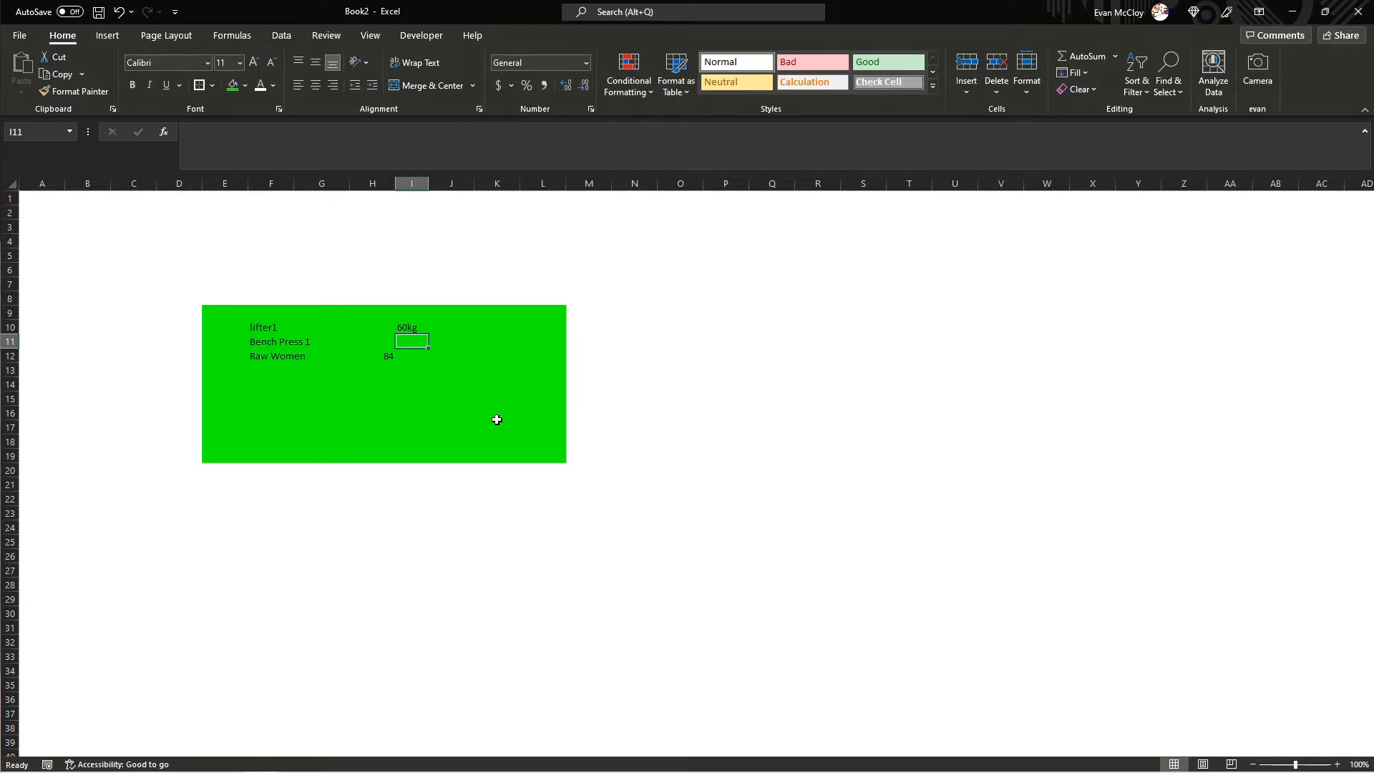
Append the text "kg class" to the linked weight class formula in cell H12 using & "kg class".
left_click(383, 355)
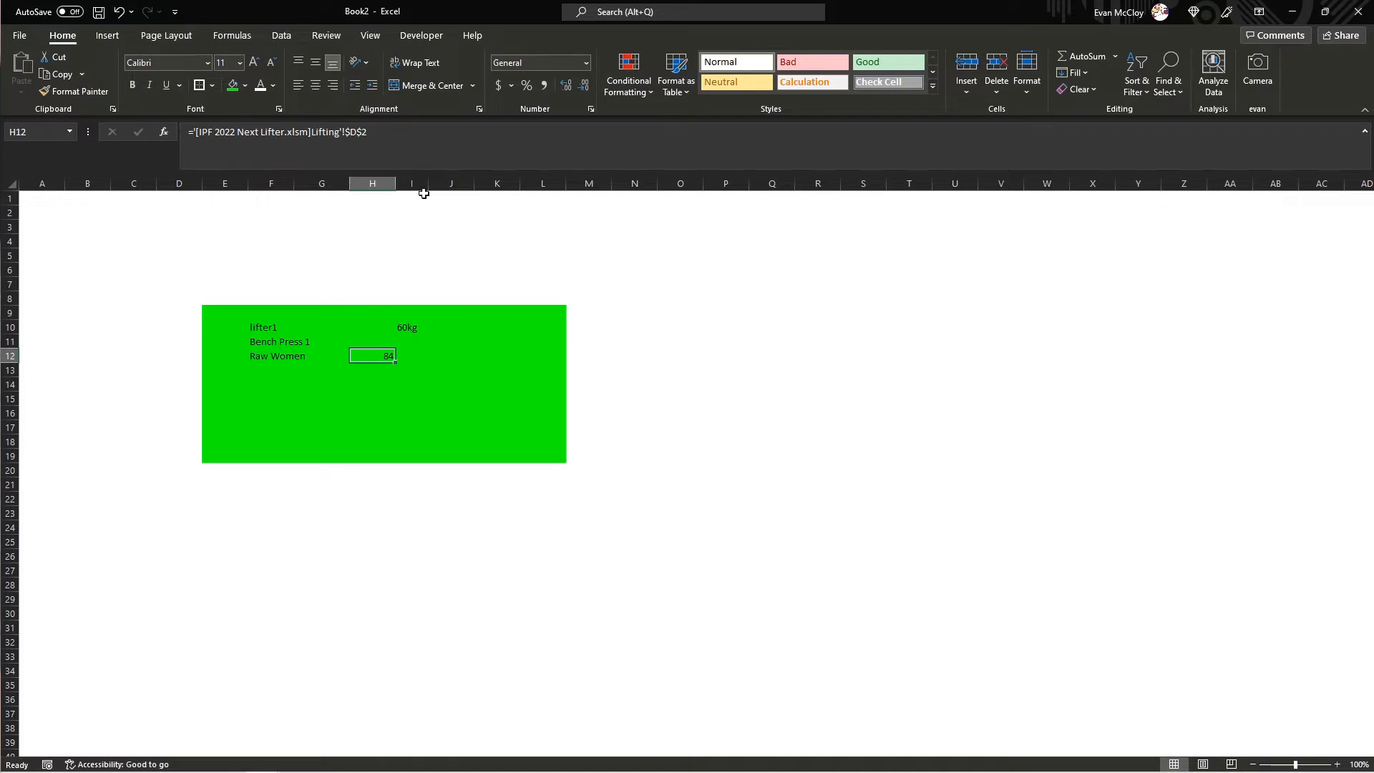
left_click(440, 144)
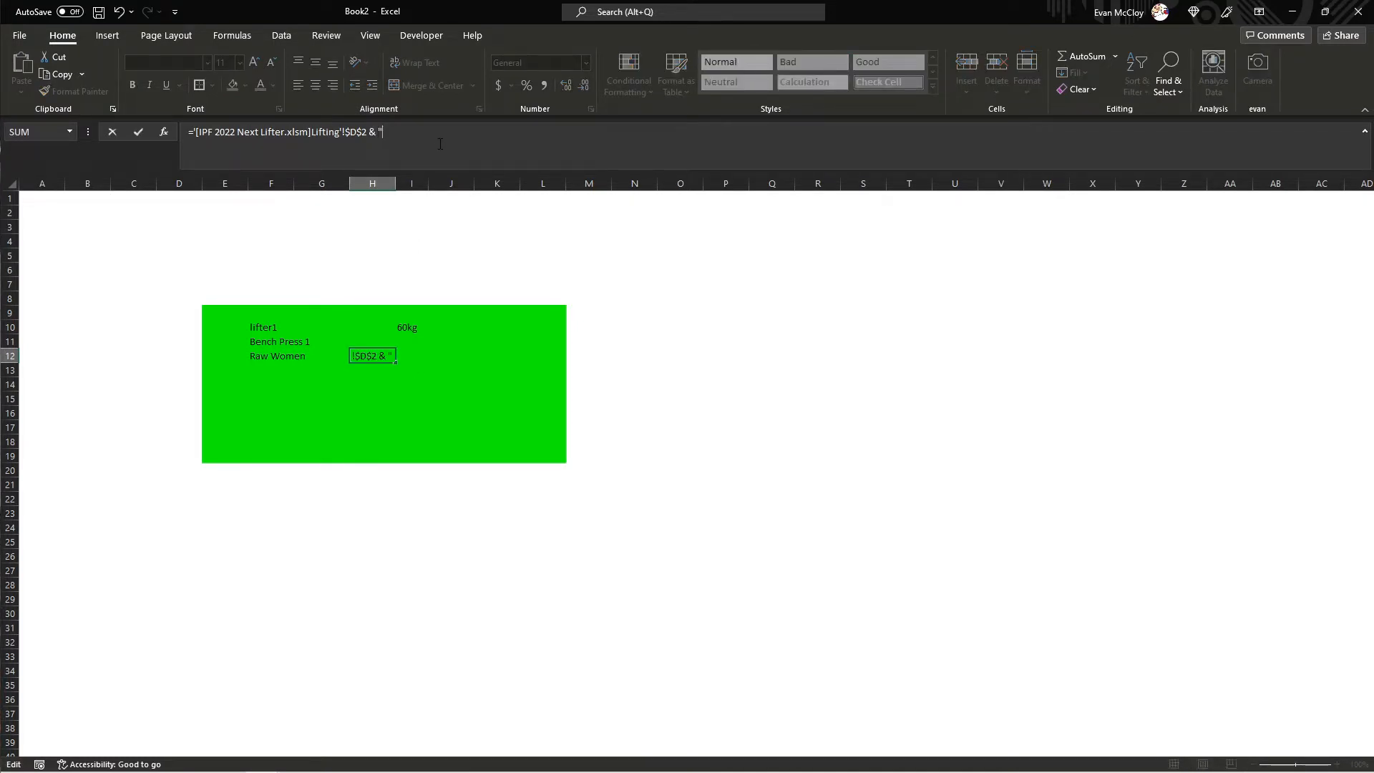
type("& \"kg class\"")
key("Return")
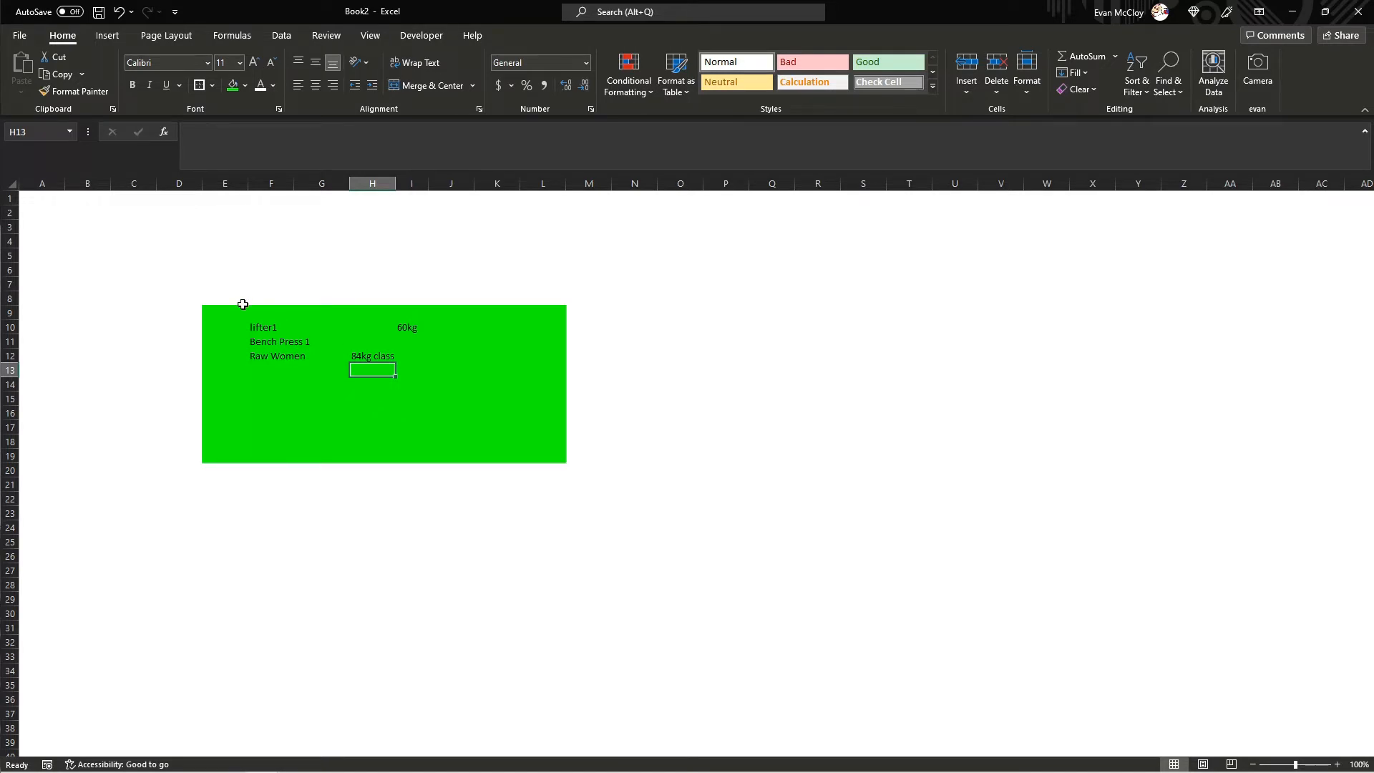
Fill the lifter details block F10:H12 and the weight cell I10 with dark blue-gray.
left_click_drag(258, 324, 385, 349)
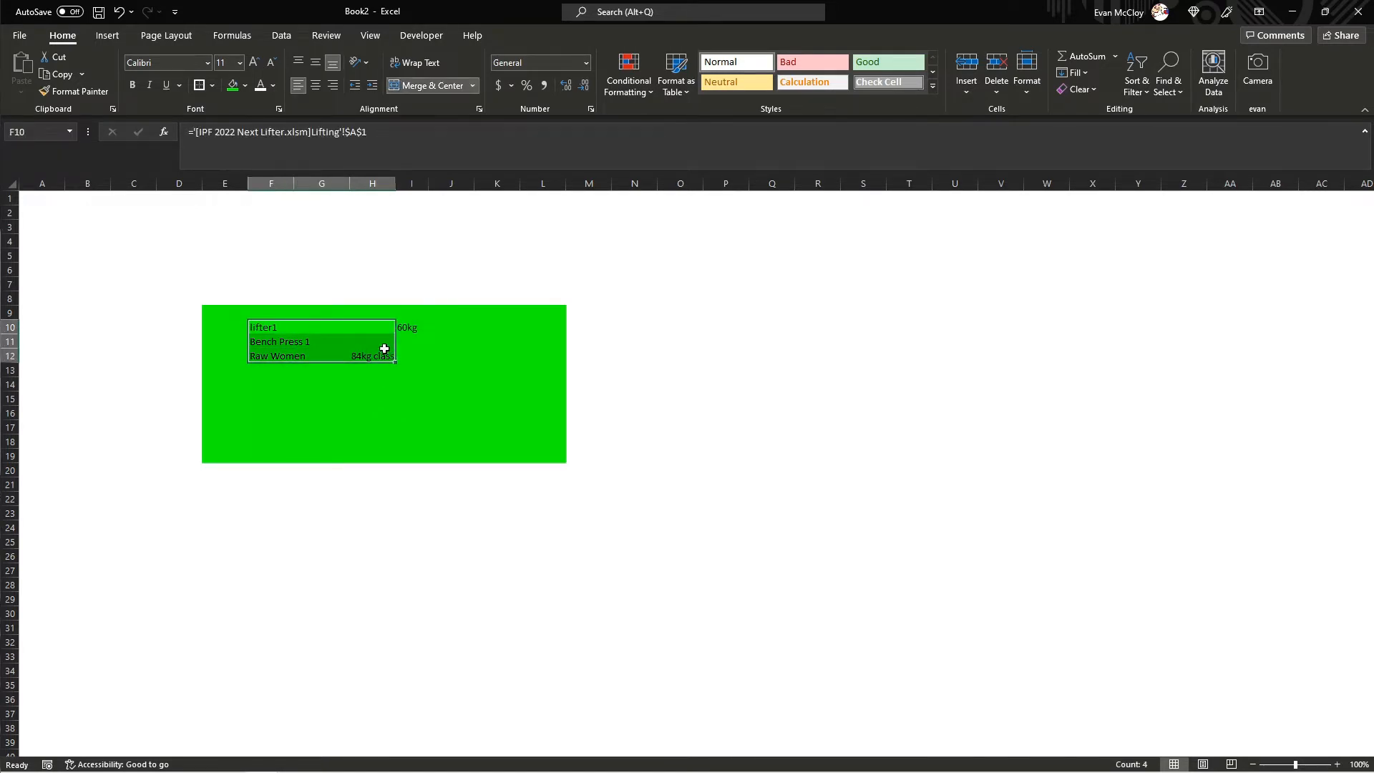
left_click(245, 86)
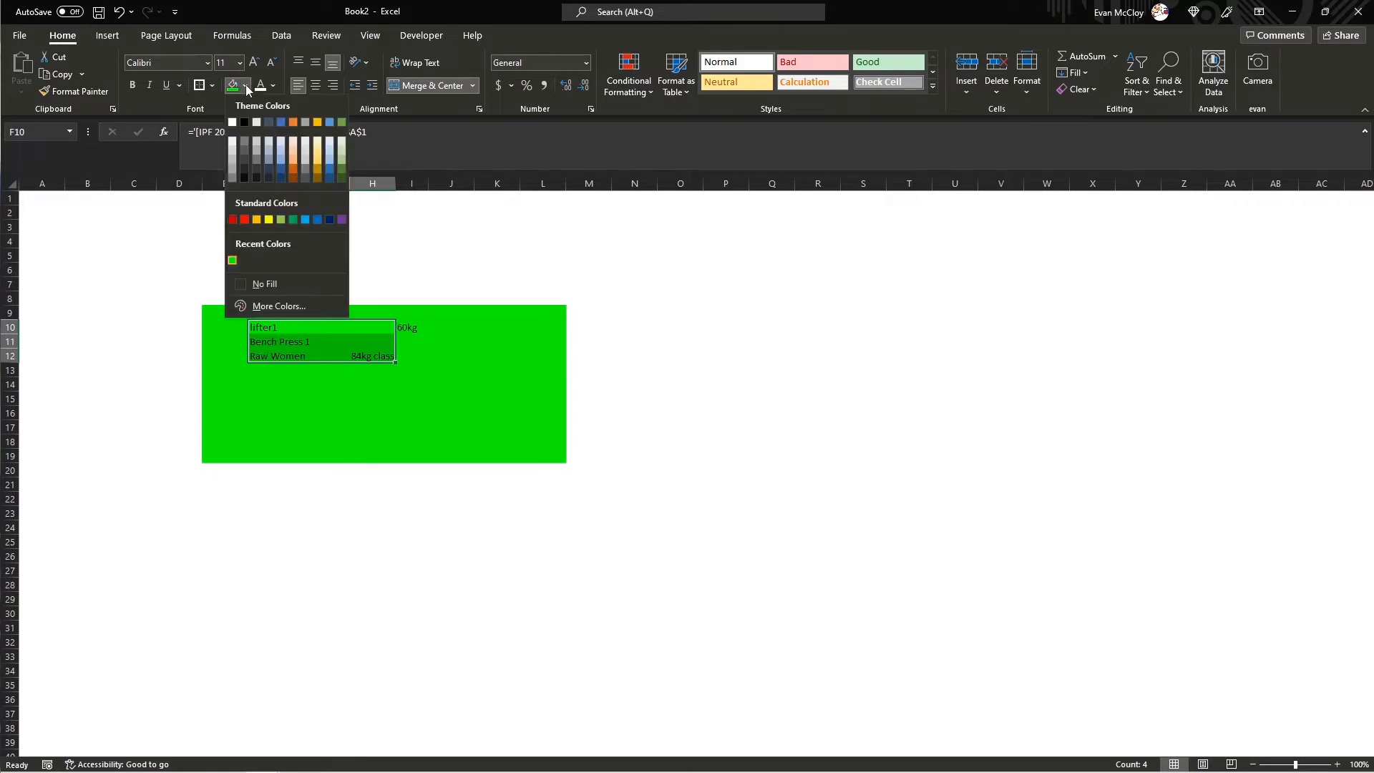
left_click(269, 123)
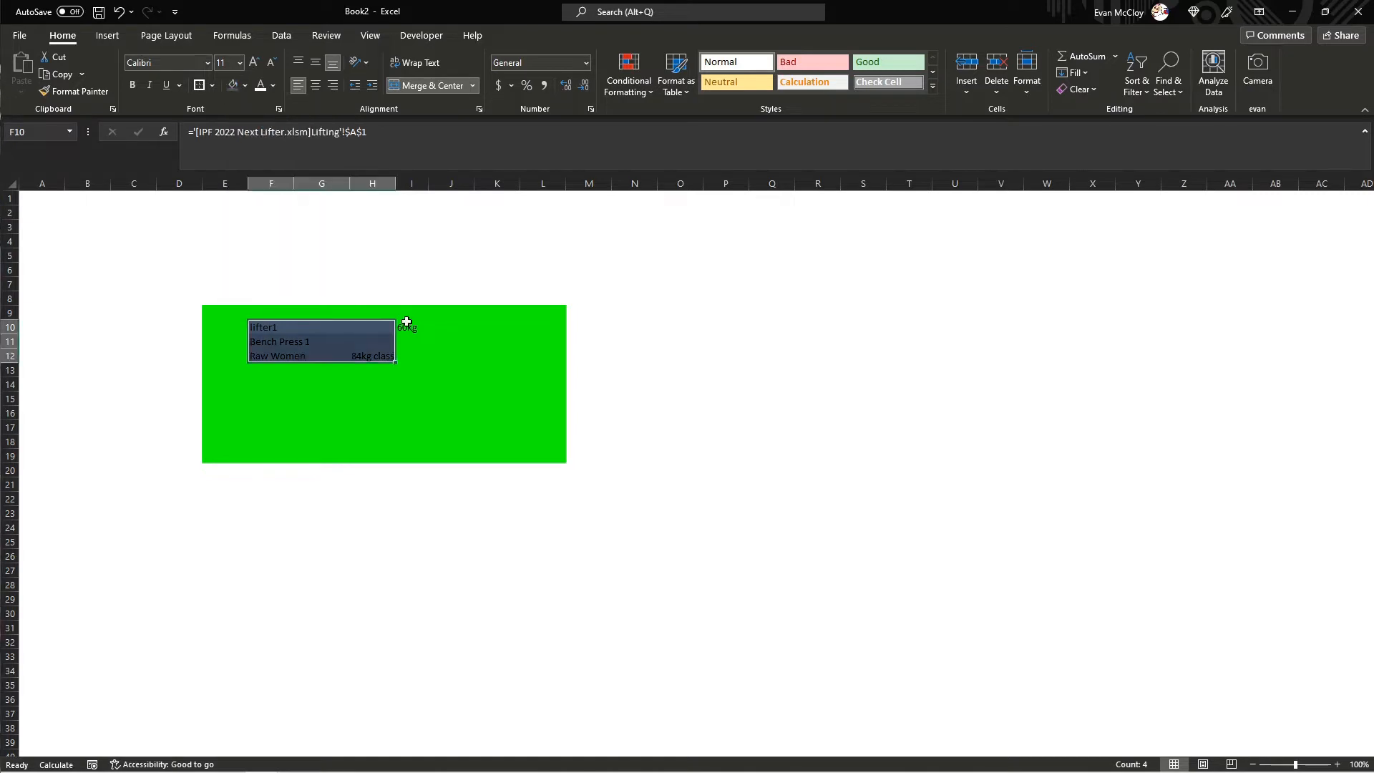
left_click(410, 324)
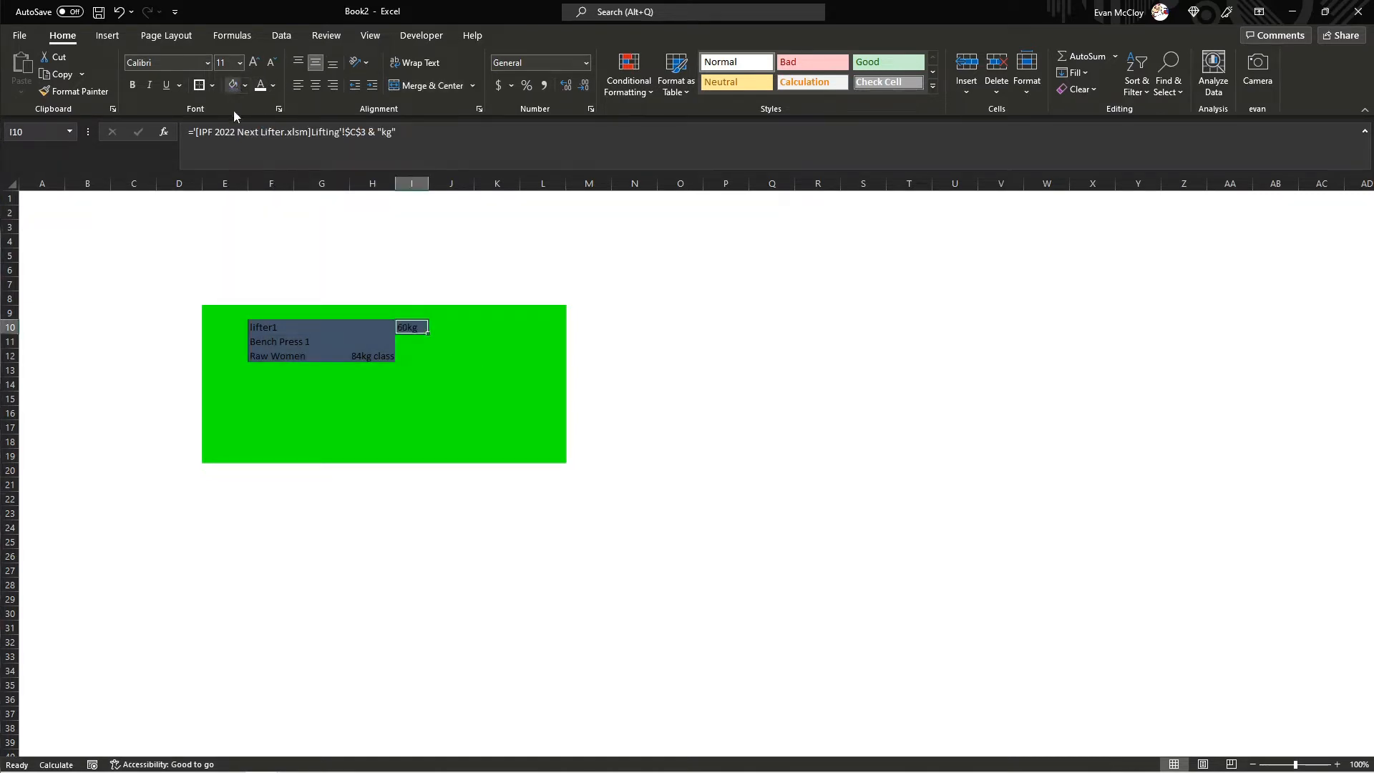
Change the font colour of F10:H12 and I10 to white.
left_click_drag(339, 324, 344, 356)
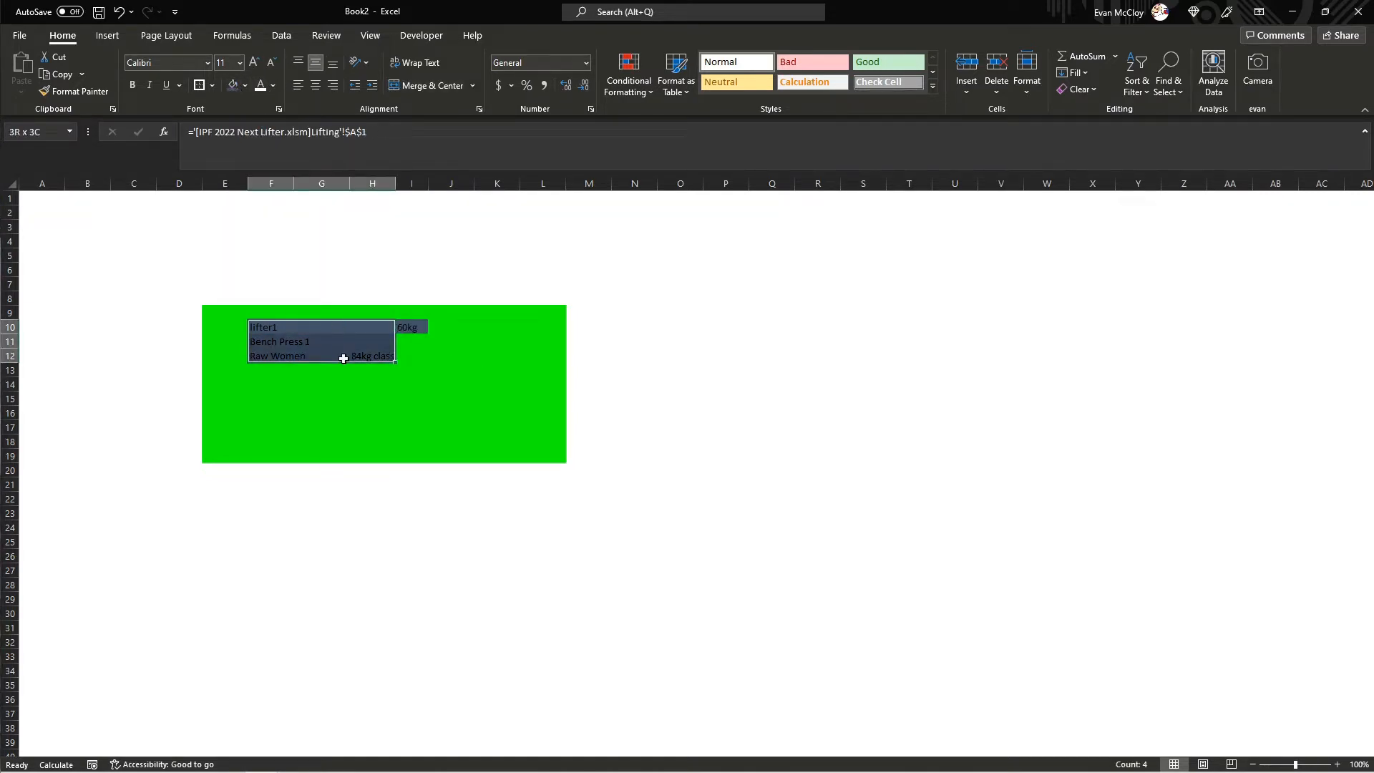
left_click(407, 325)
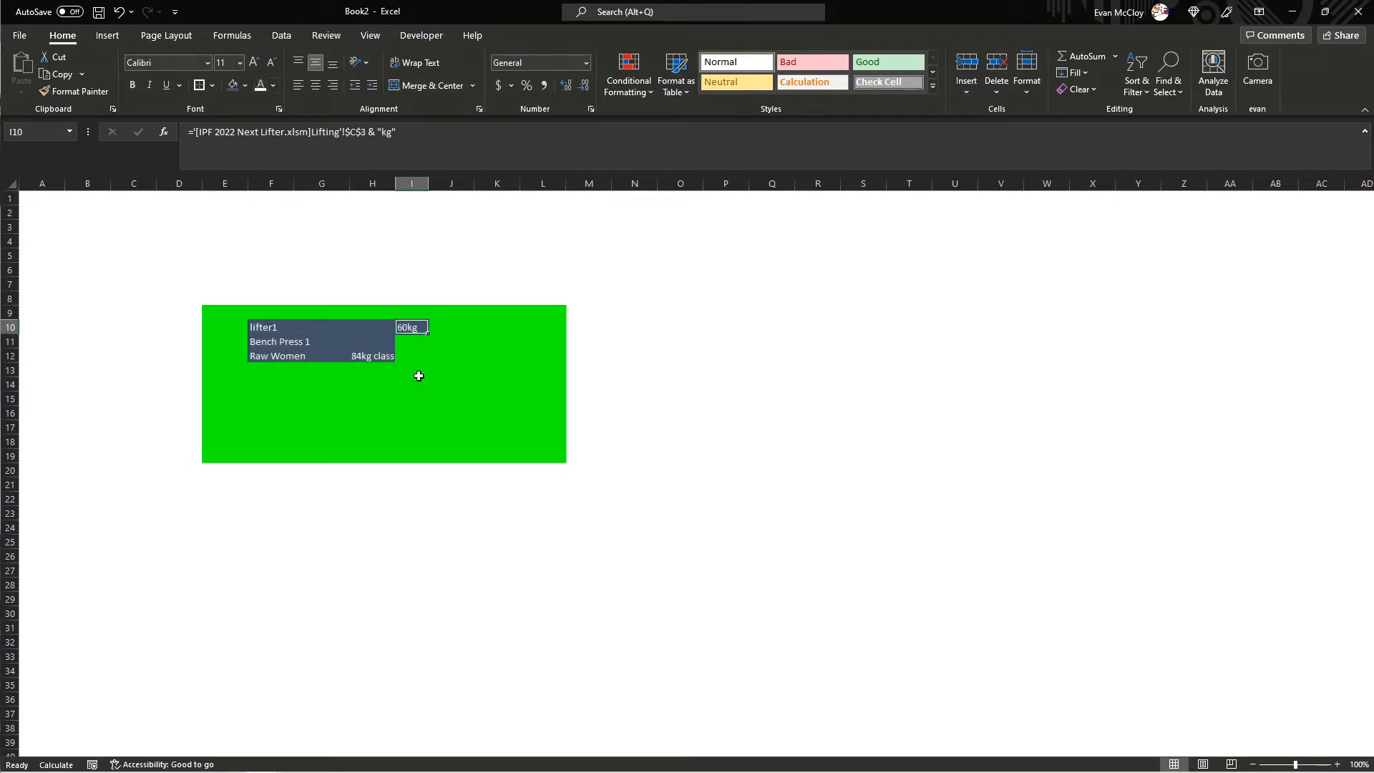
Increase the font size of the details in F10:H12 and the weight in I10 to 22.
left_click_drag(263, 316, 371, 355)
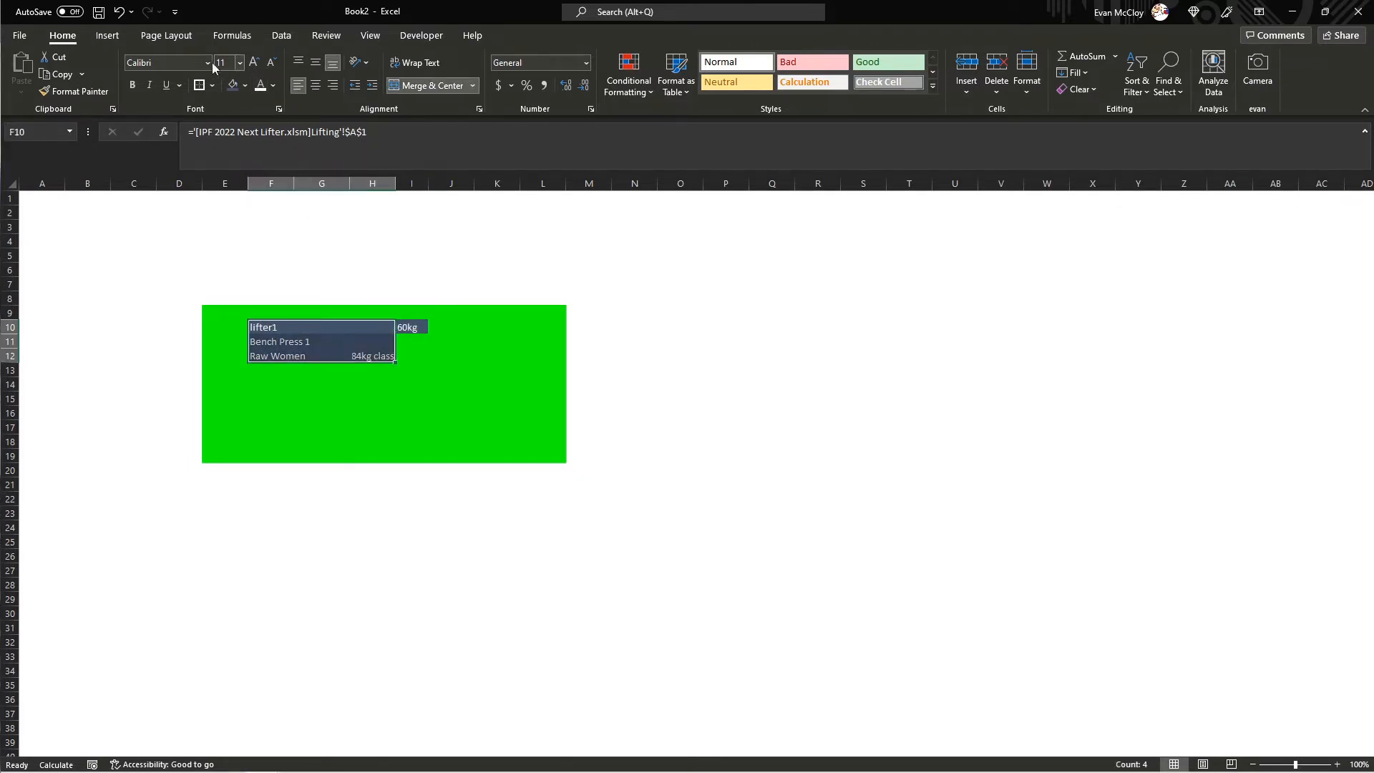
left_click(254, 64)
left_click(254, 65)
left_click(254, 64)
left_click(254, 64)
left_click(254, 64)
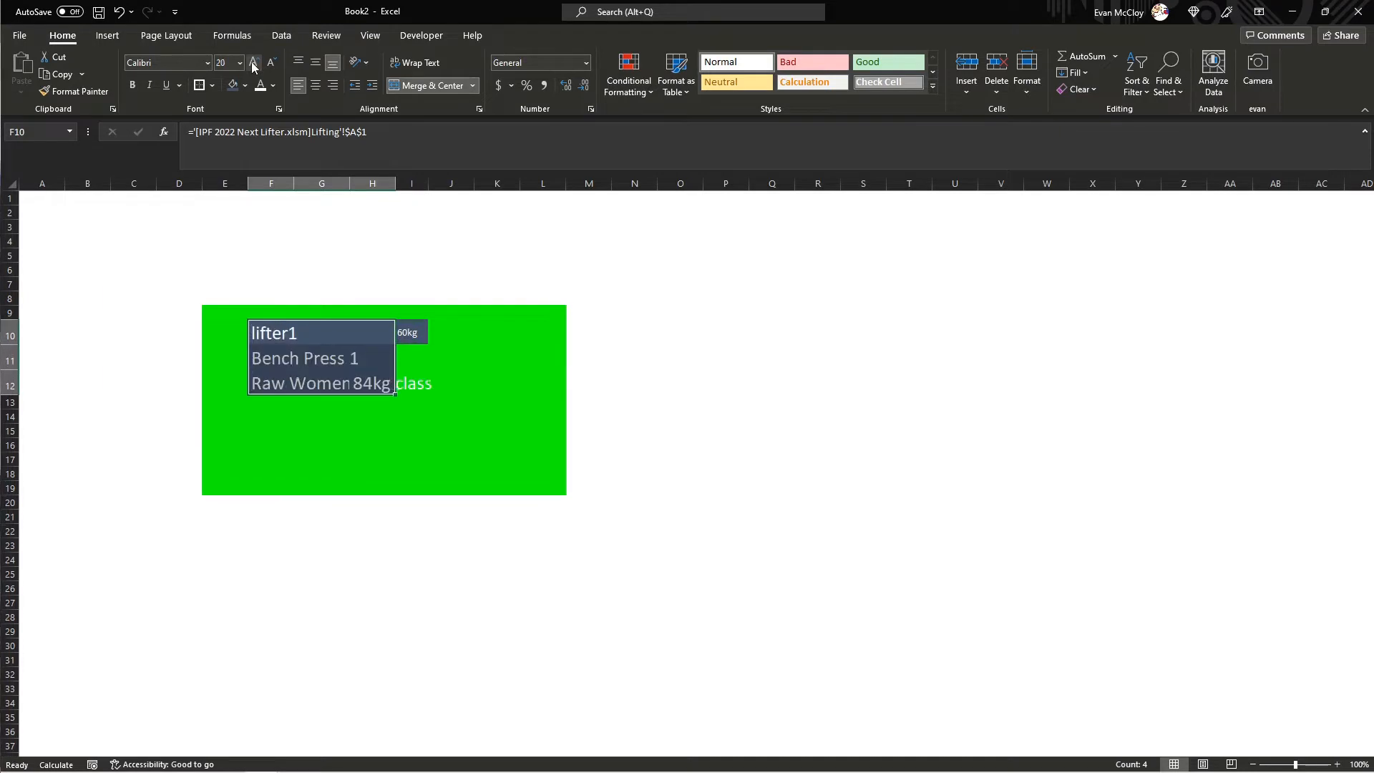
left_click(254, 64)
left_click(408, 330)
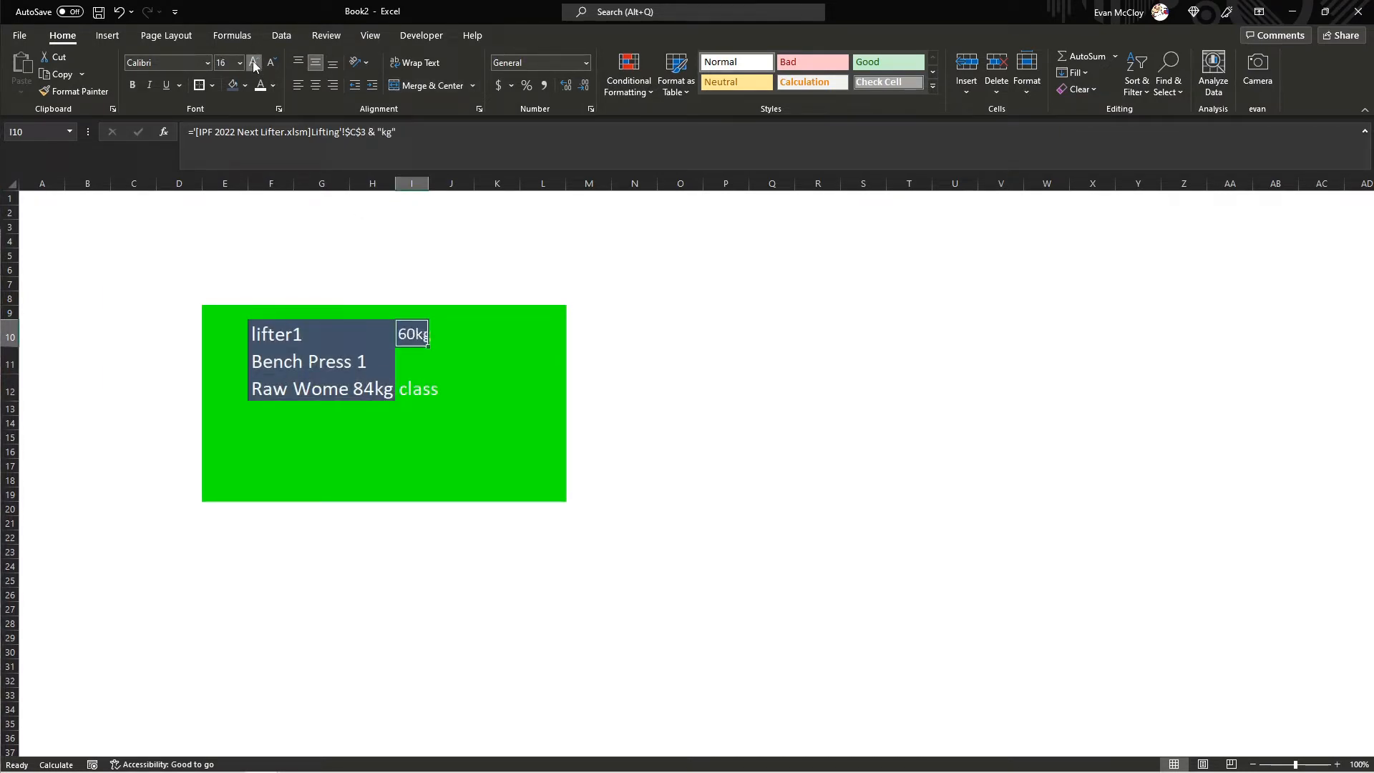
Autofit column I to the weight and widen columns H and G so the weight class and division fit.
double_click(439, 183)
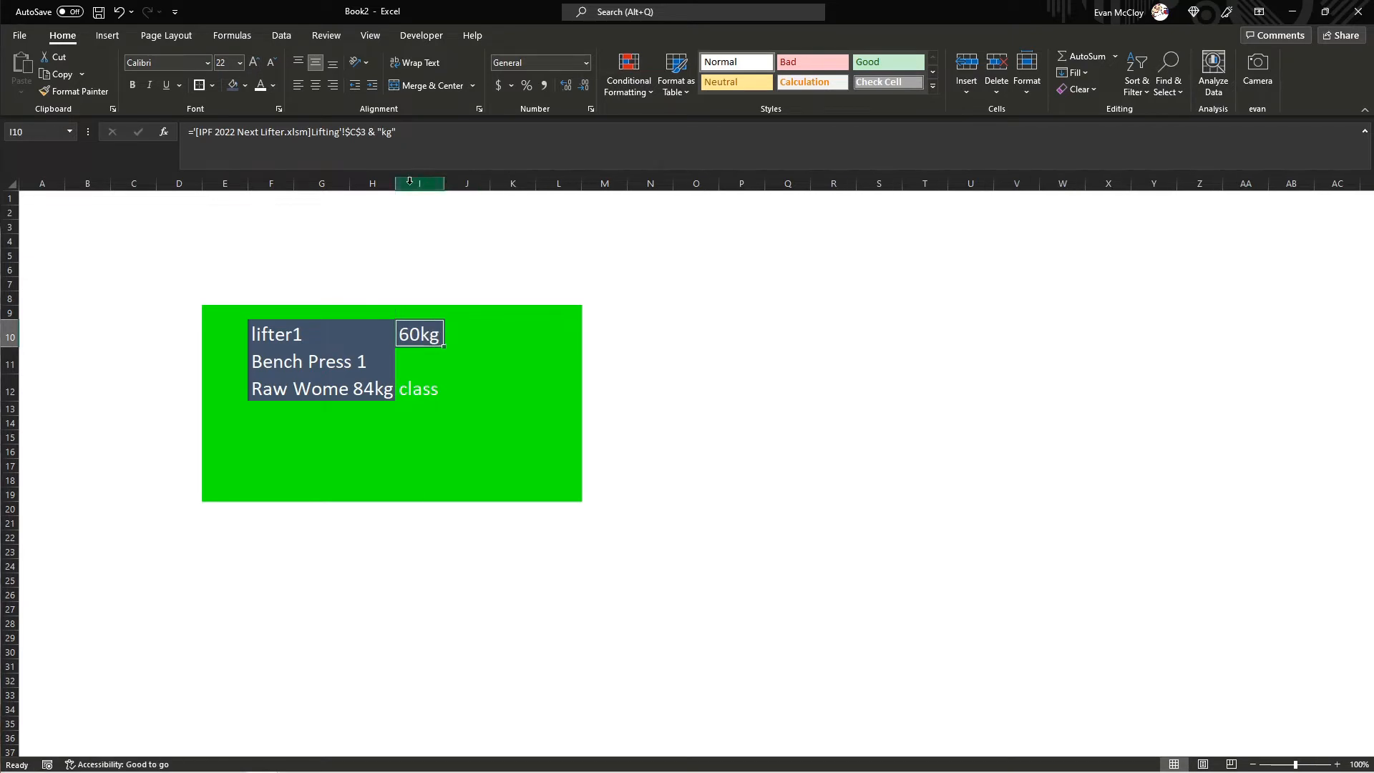
left_click_drag(392, 185, 454, 185)
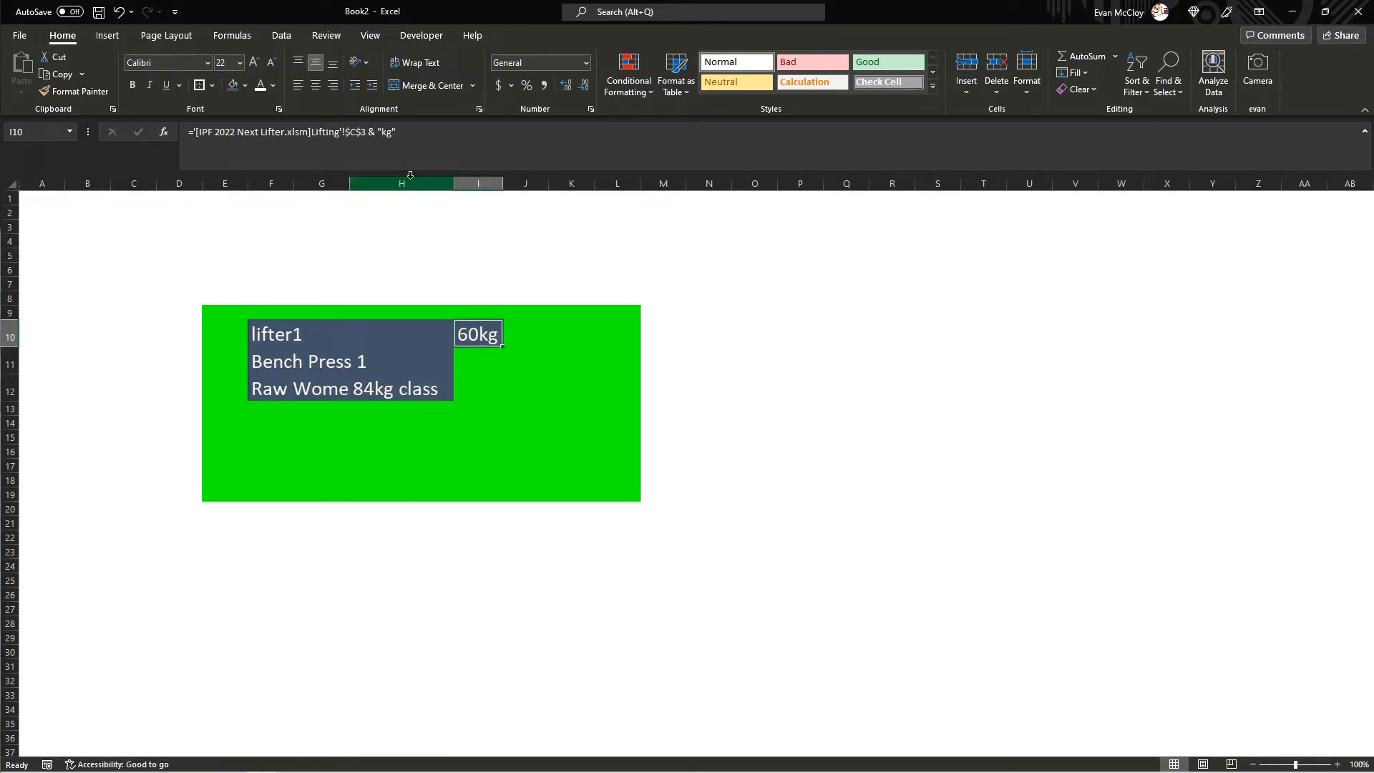
left_click(320, 396)
left_click(375, 392)
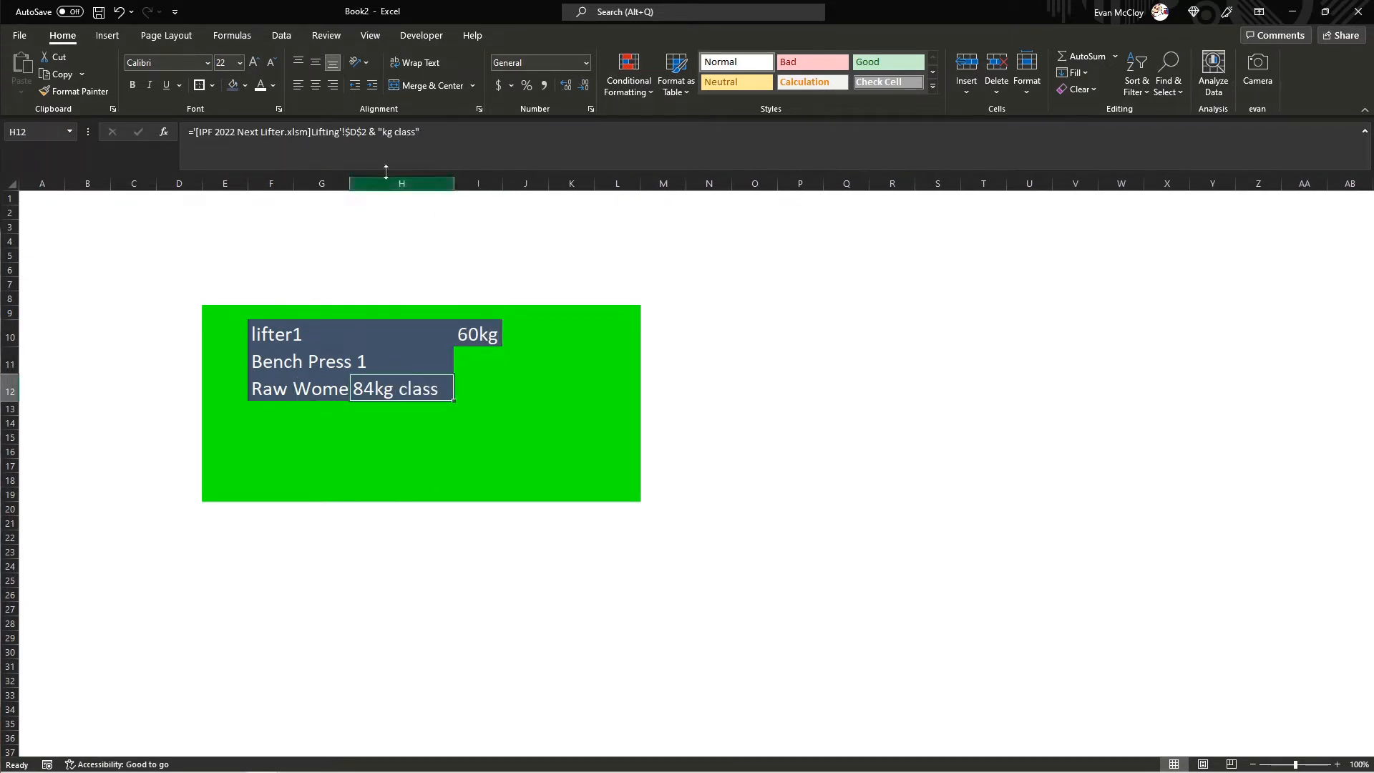
left_click_drag(351, 177, 391, 178)
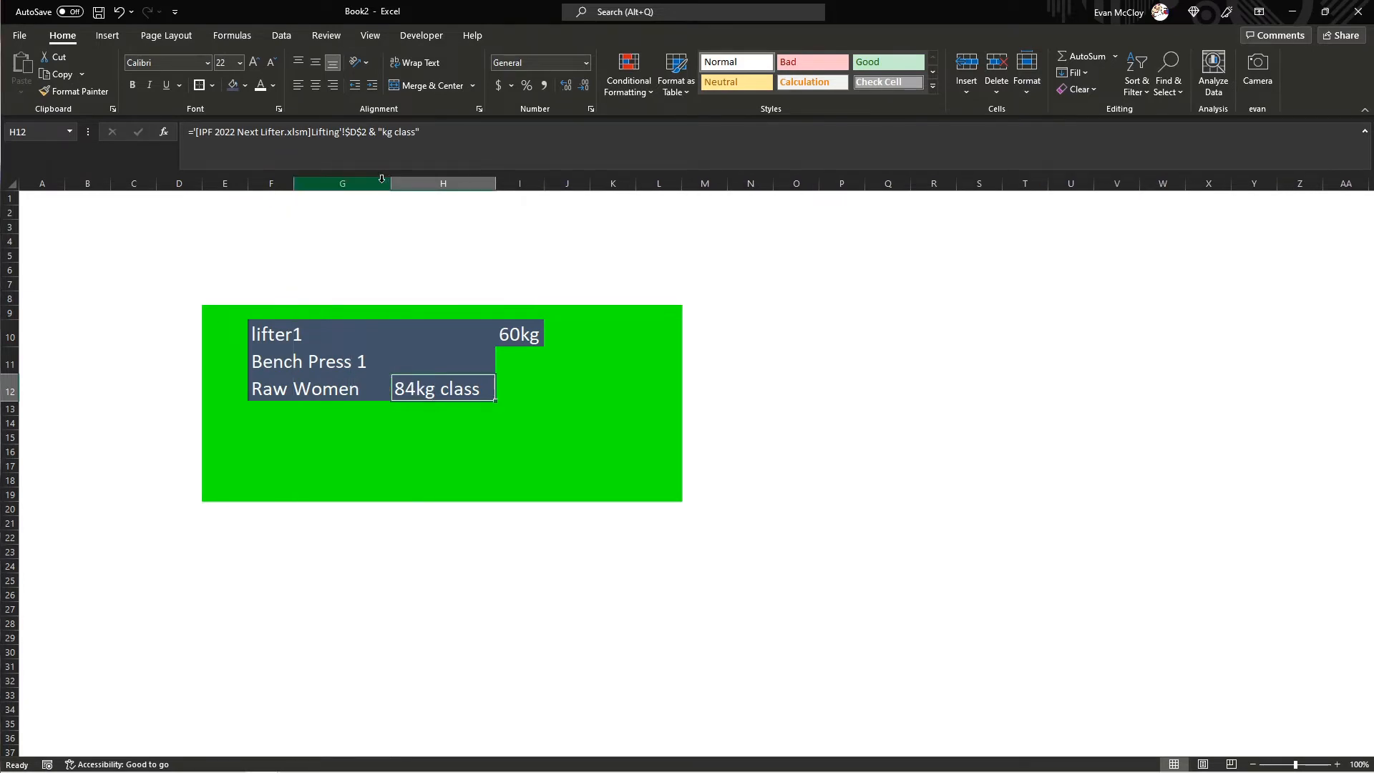
Turn on Shrink to fit for the details block F10:H12 together with the weight cell I10.
left_click_drag(315, 330, 463, 385)
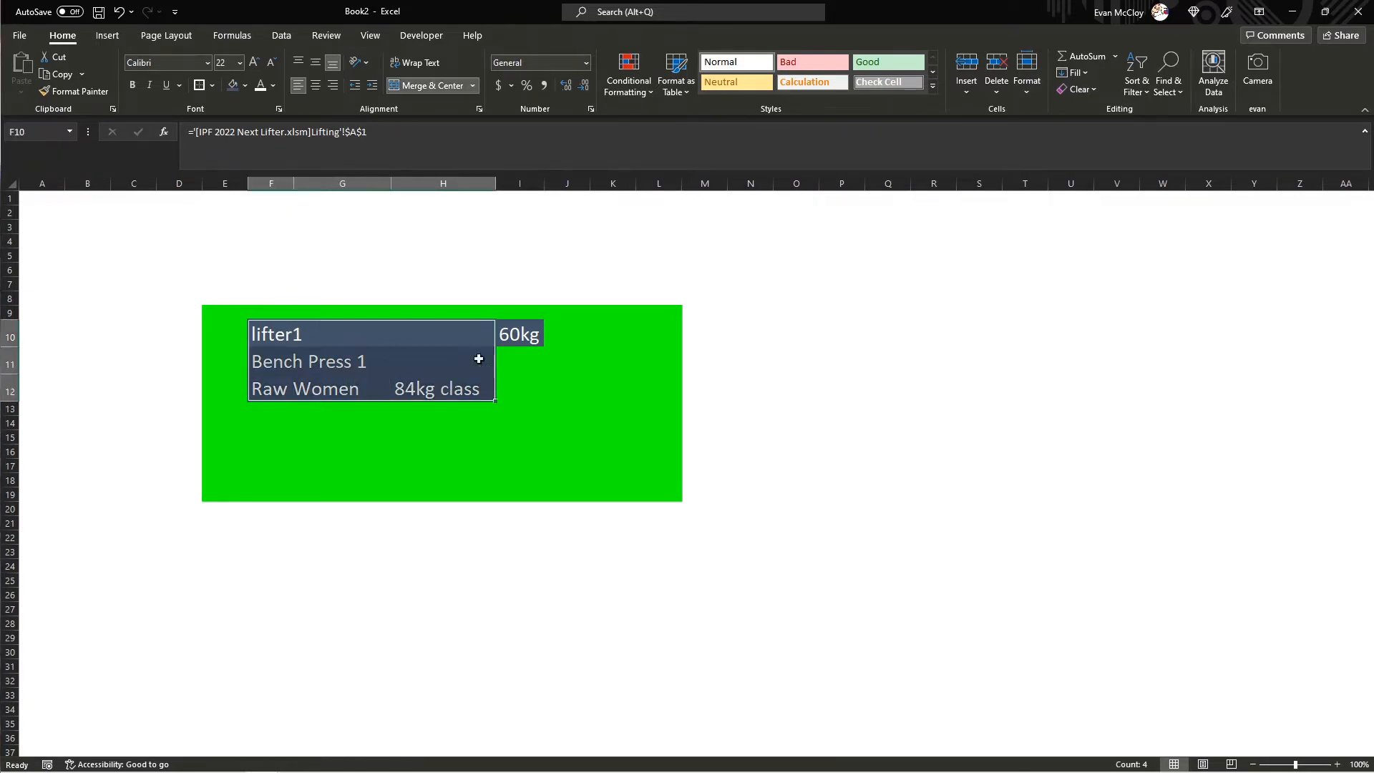
left_click(511, 331, "ctrl")
right_click(439, 386)
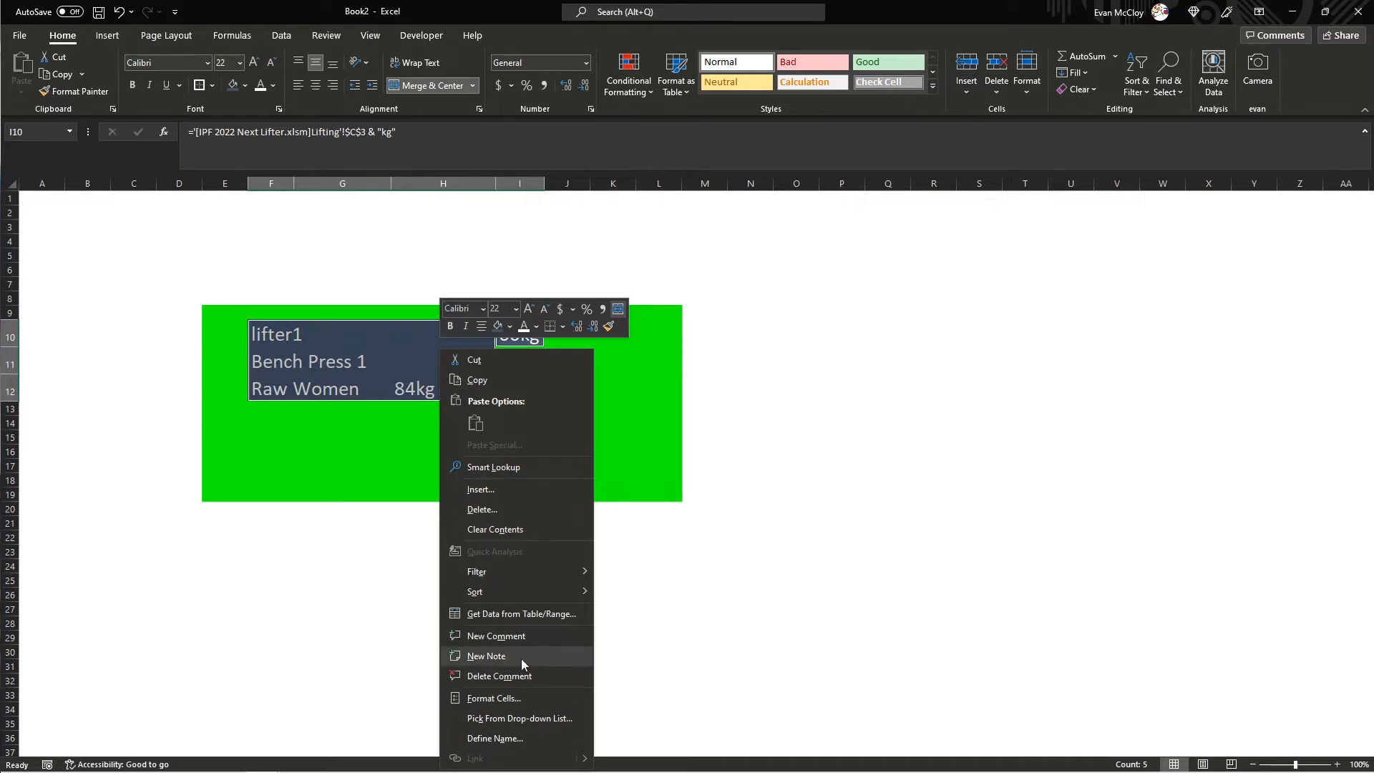
left_click(518, 698)
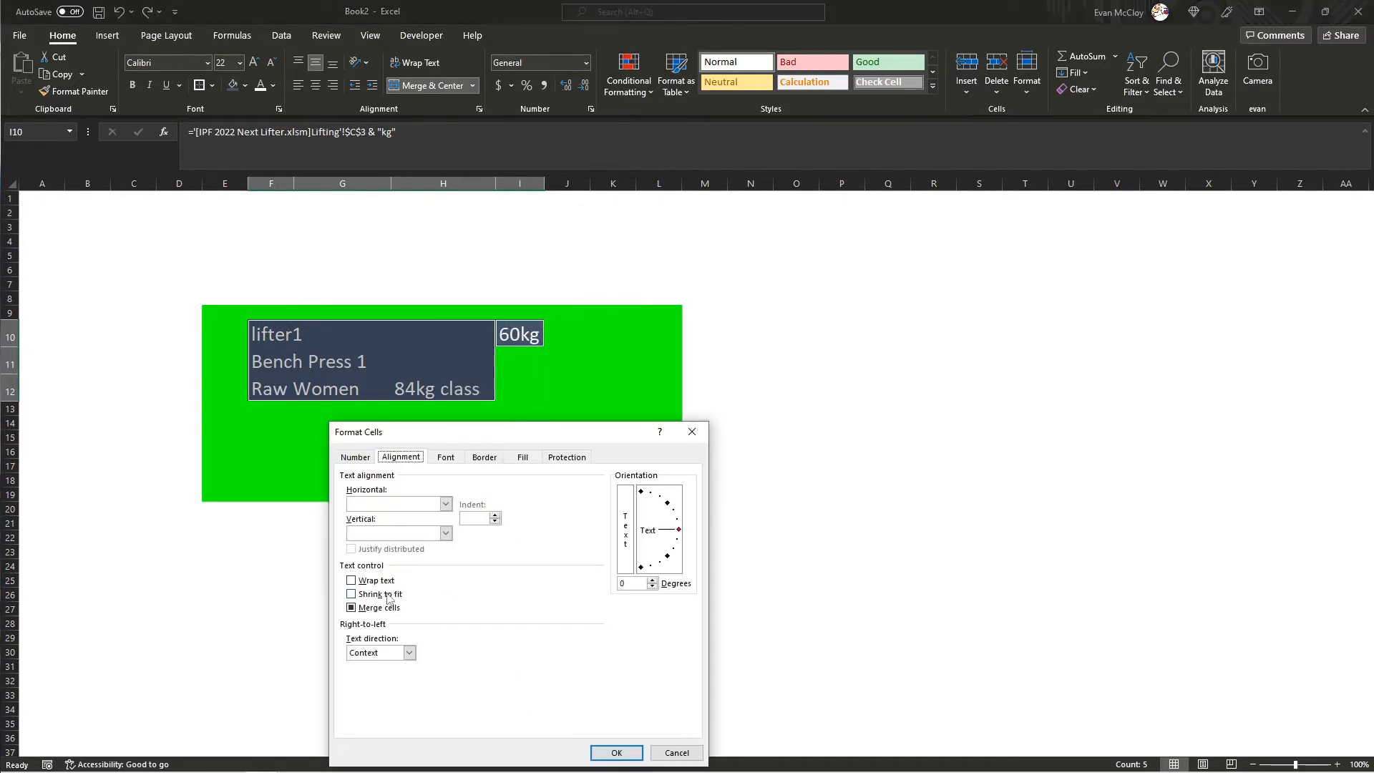
left_click(615, 753)
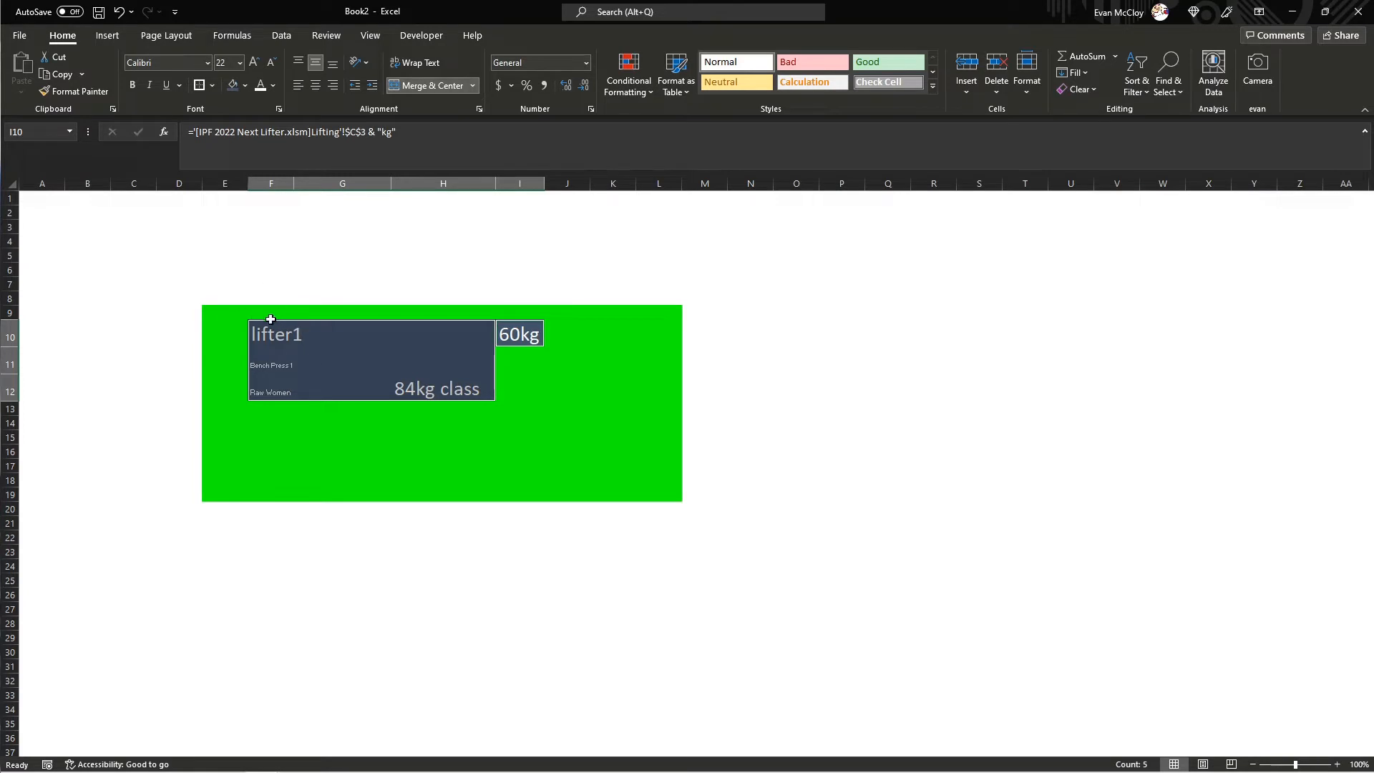
Merge and centre F11:G11 for the lift name and F12:G12 for the division.
left_click(290, 329)
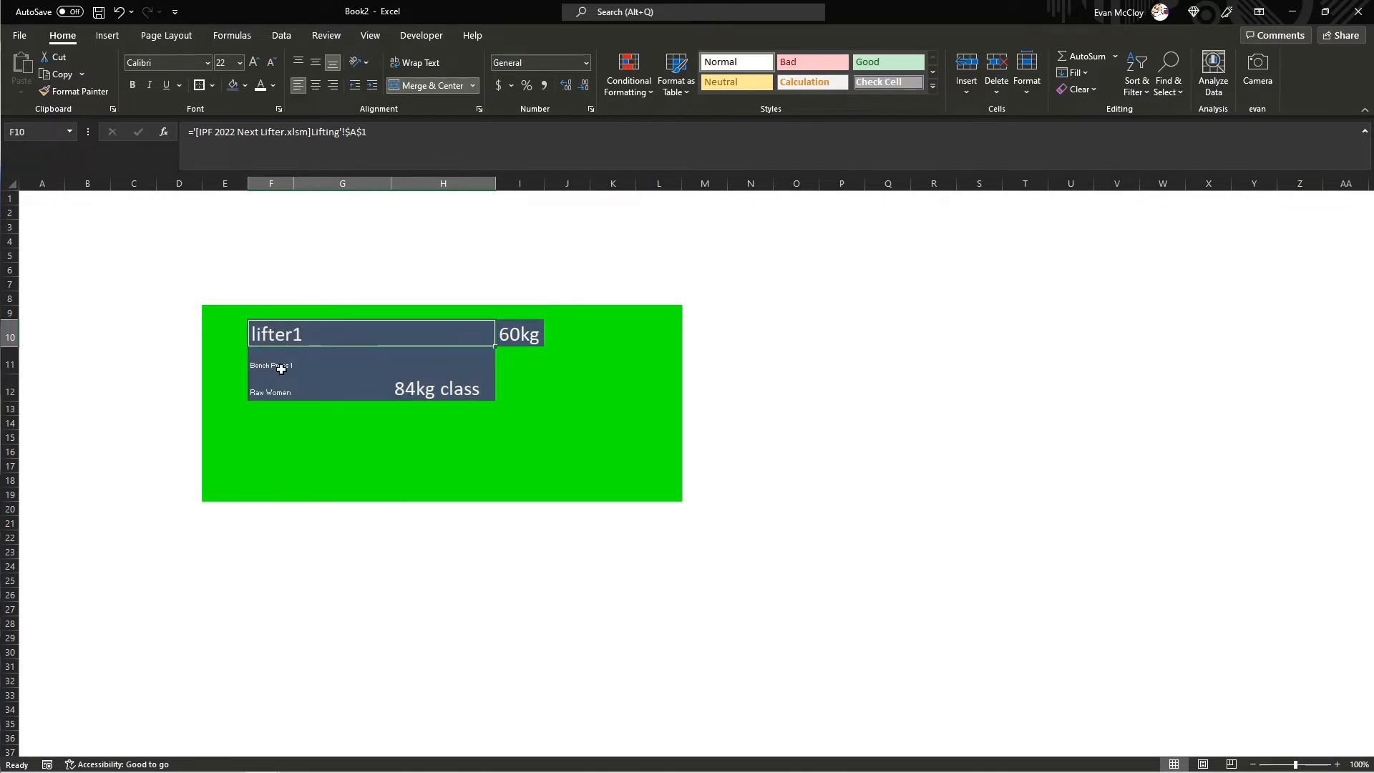
left_click_drag(280, 369, 333, 381)
left_click(419, 93)
left_click(427, 85)
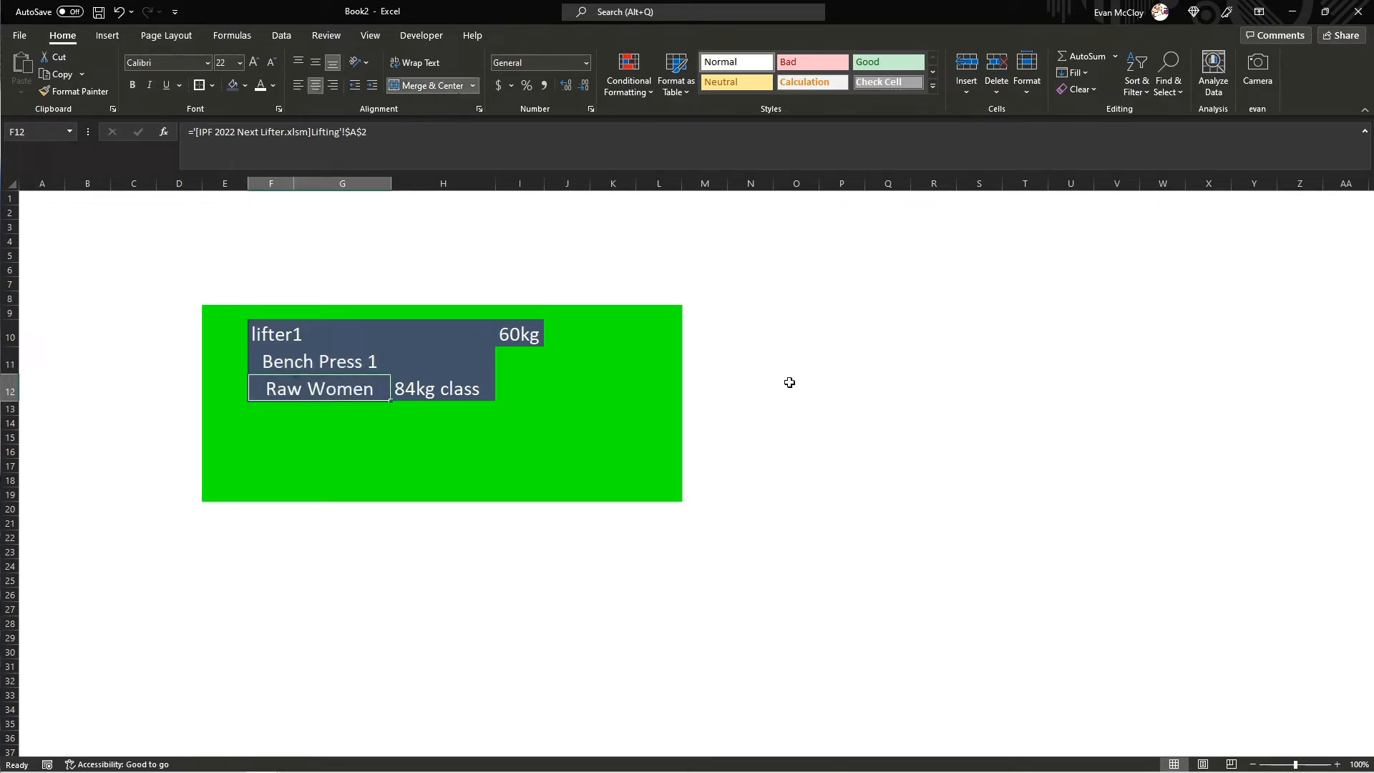
left_click(786, 381)
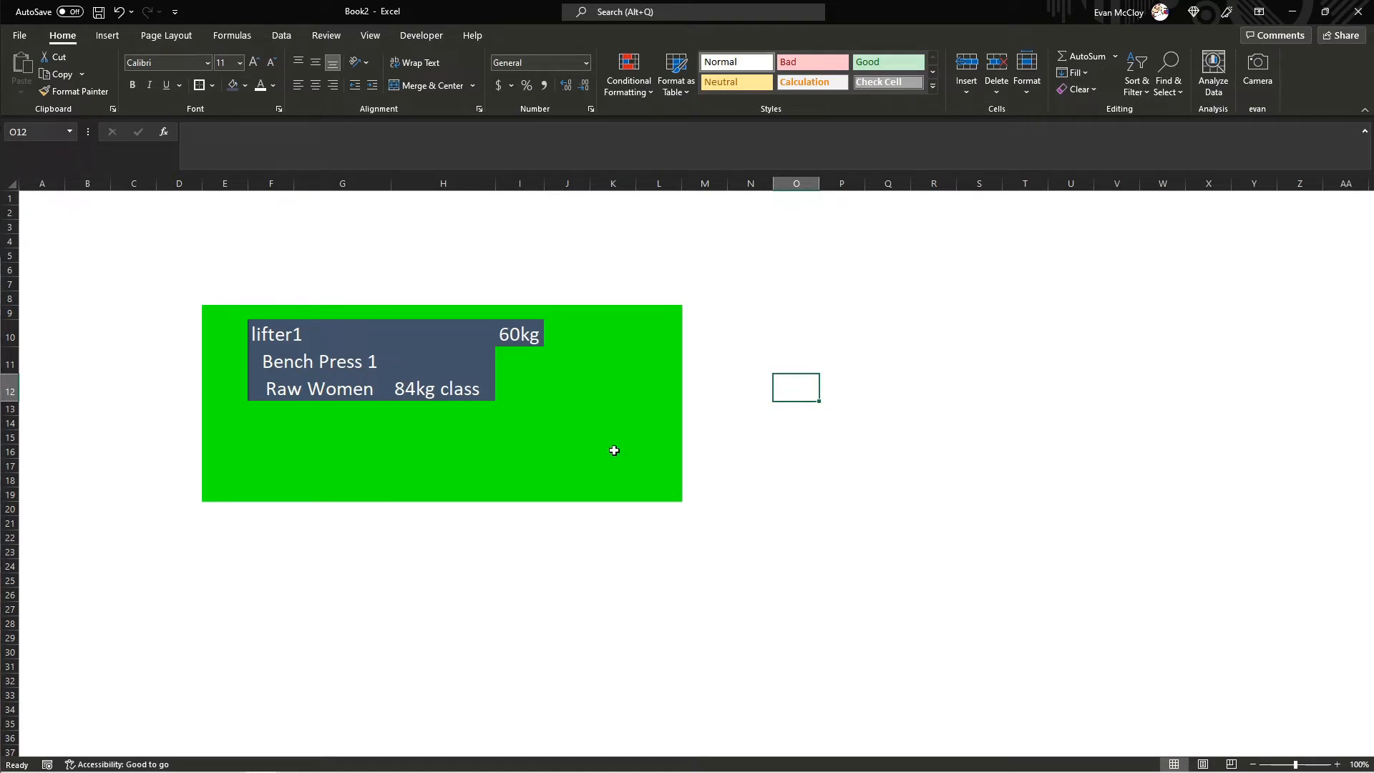
Fill F13:H13 with the same blue-grey as the details block and increase its font size to 22.
left_click(278, 390)
left_click(285, 406)
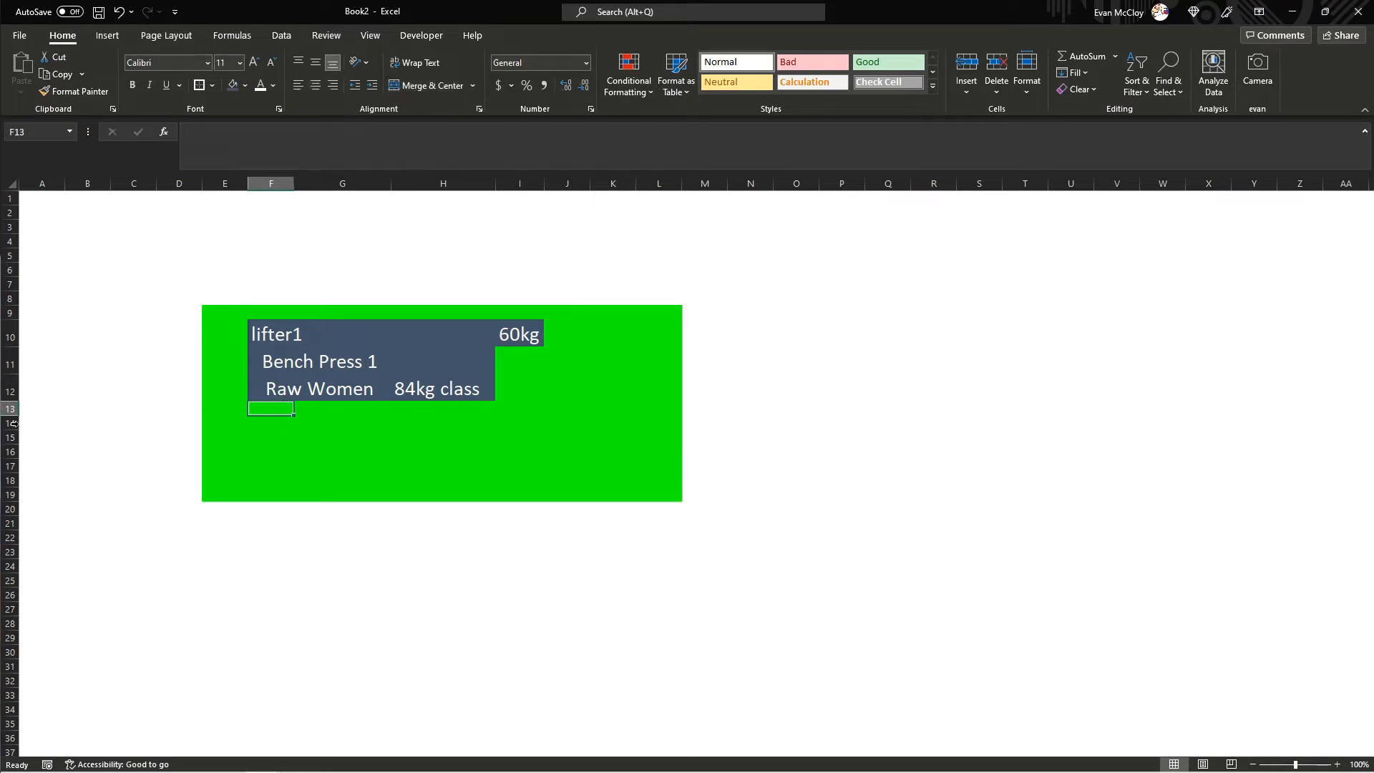
left_click_drag(269, 408, 458, 408)
left_click(234, 86)
left_click(254, 63)
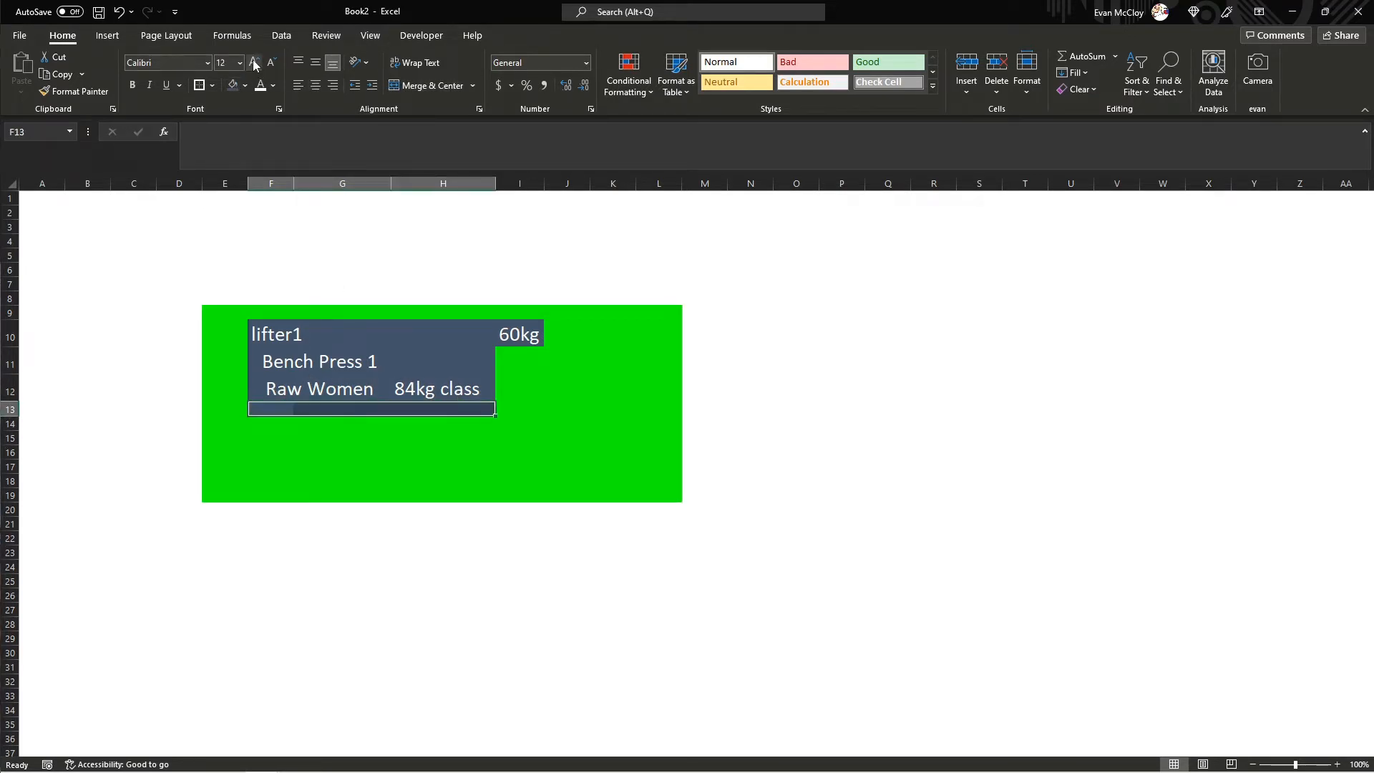
left_click(254, 63)
left_click(254, 63)
left_click(254, 63)
left_click(254, 63)
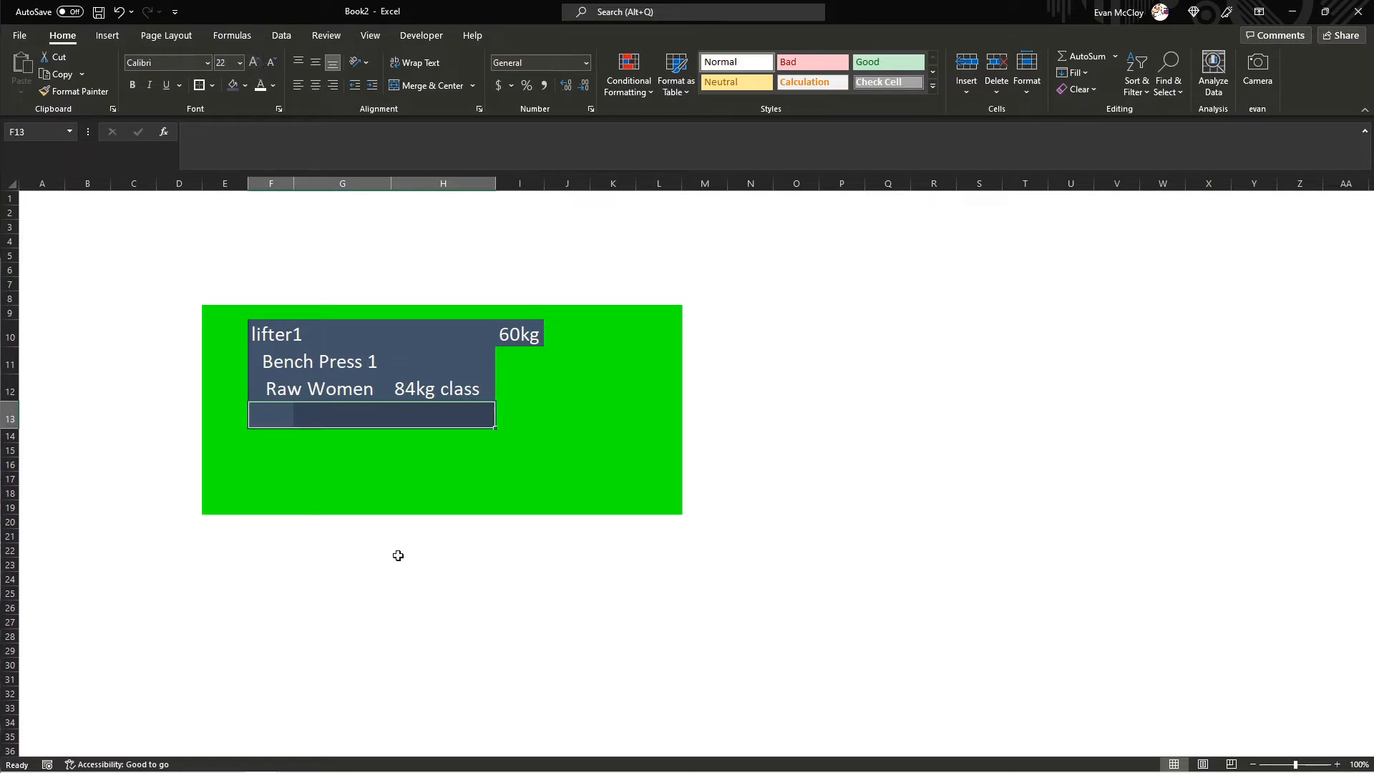
Merge and centre F13:H13 and link it to the competition name in B6 of the IPF 2022 Next Lifter Setup sheet.
left_click(426, 85)
type("=")
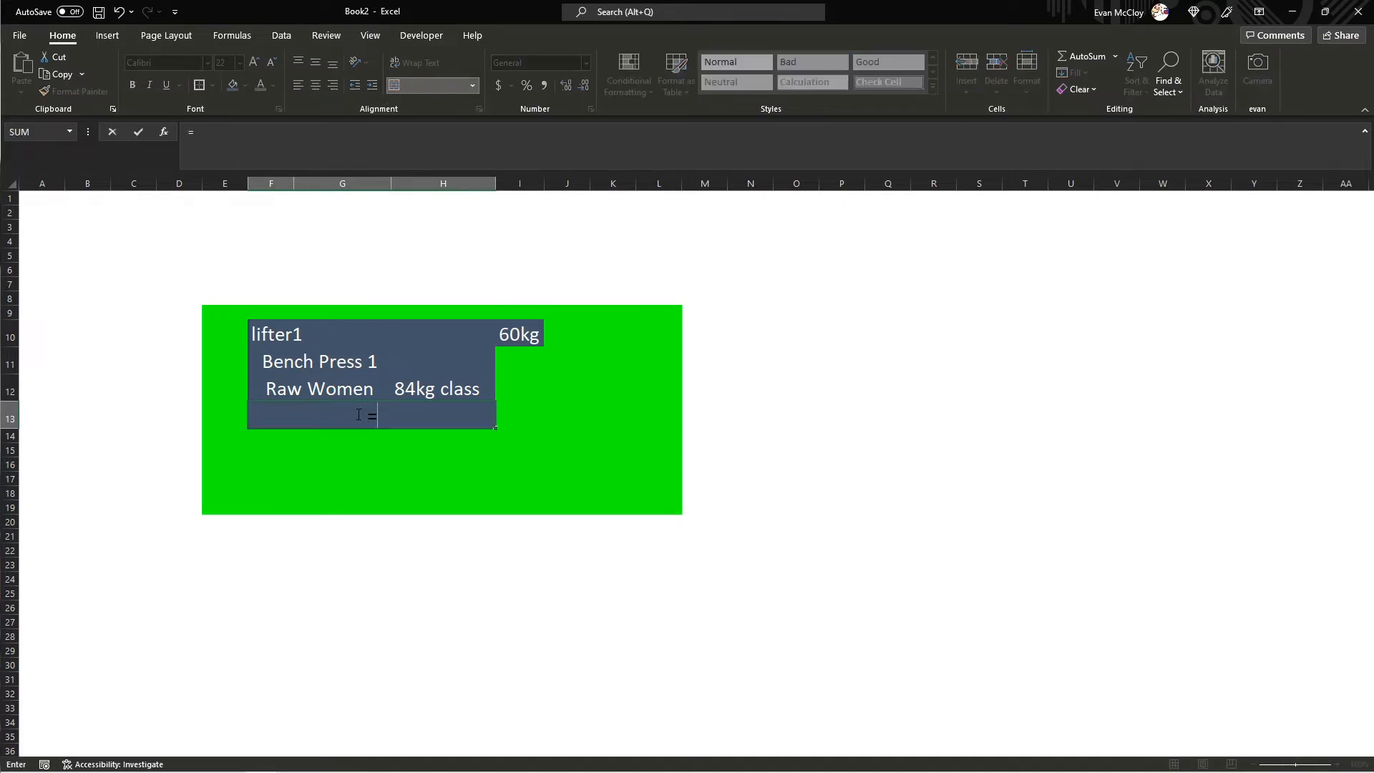
key("alt+Tab")
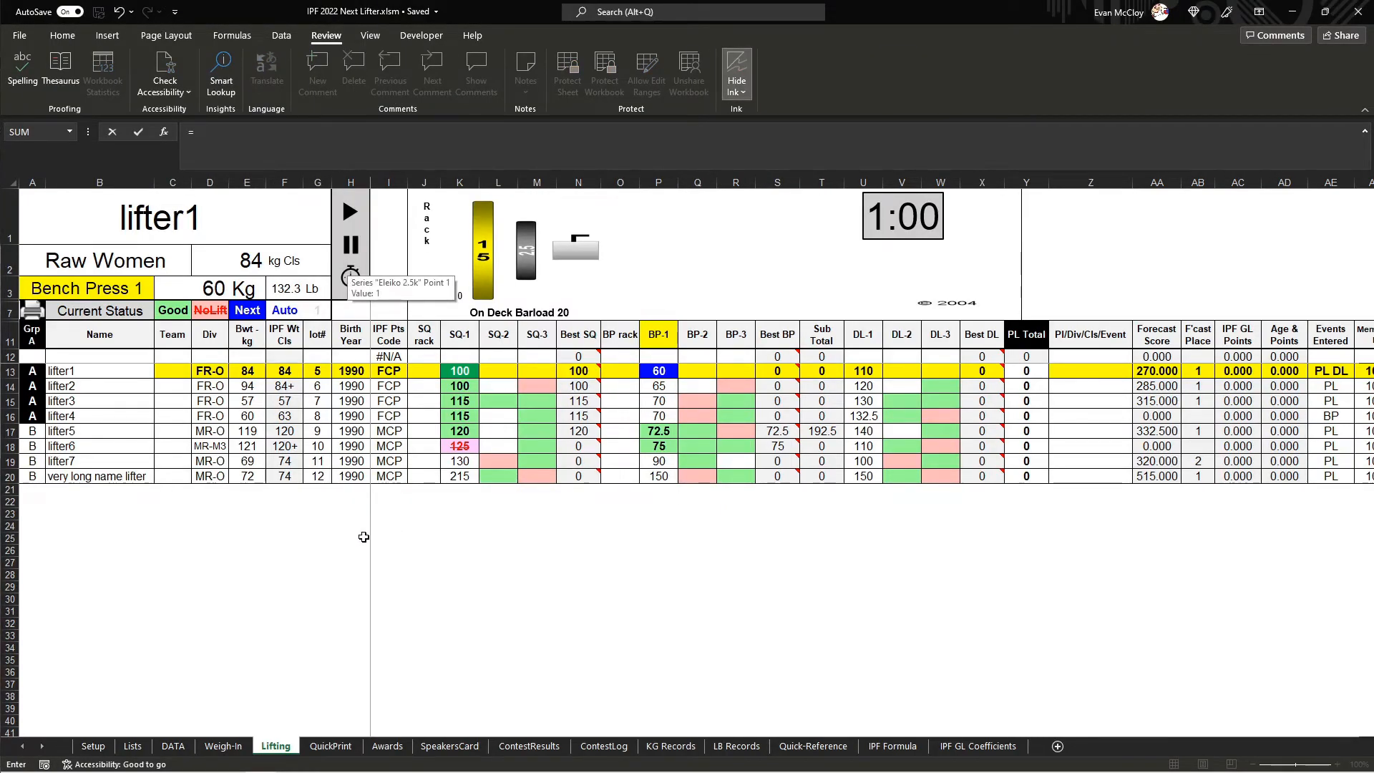
left_click(94, 749)
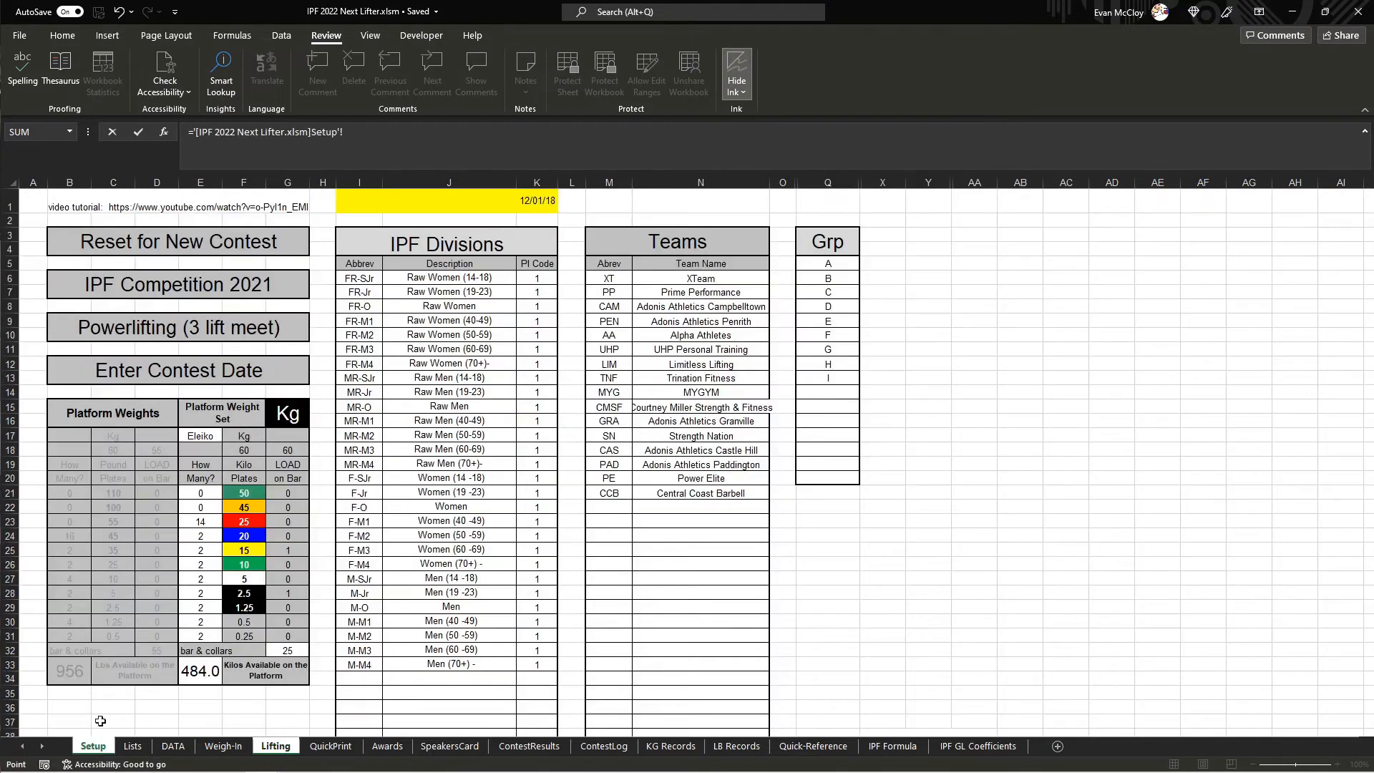
left_click(138, 286)
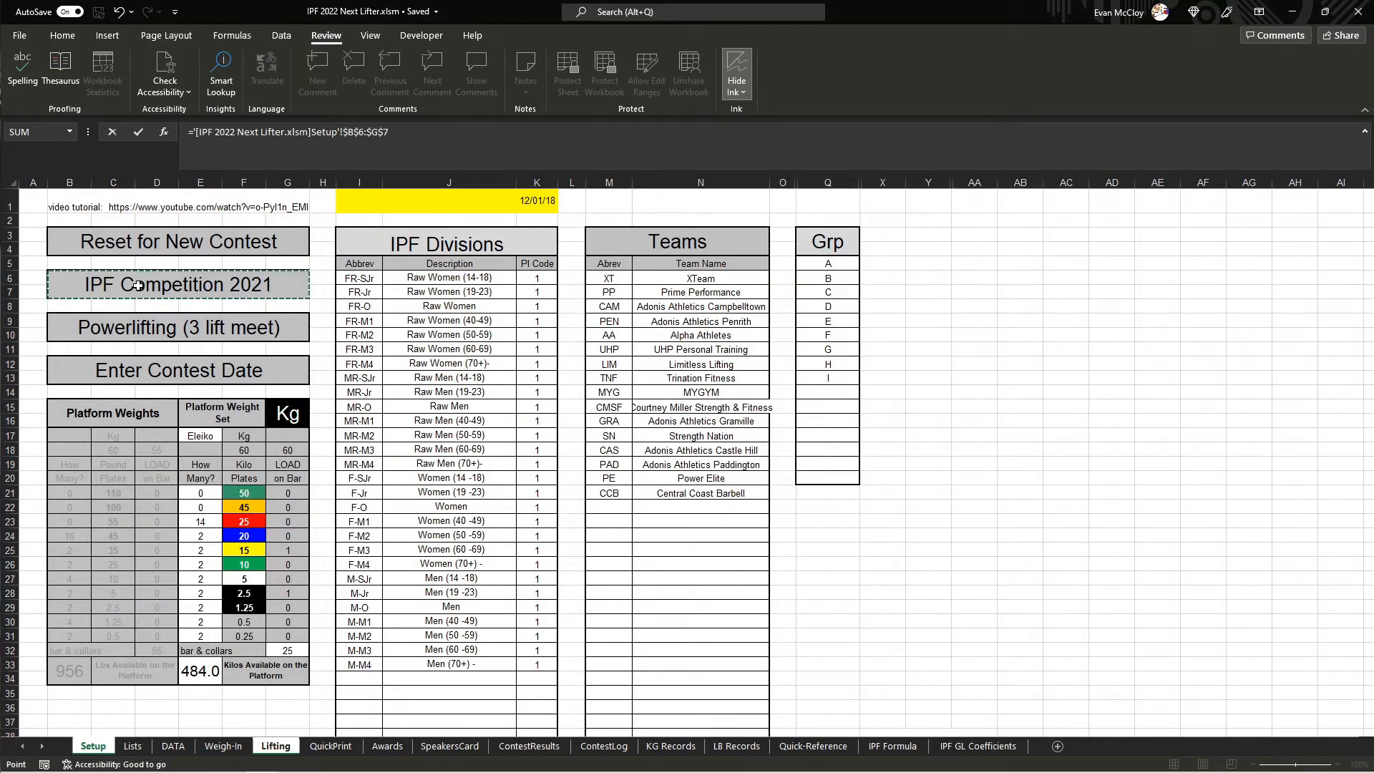
left_click(407, 131)
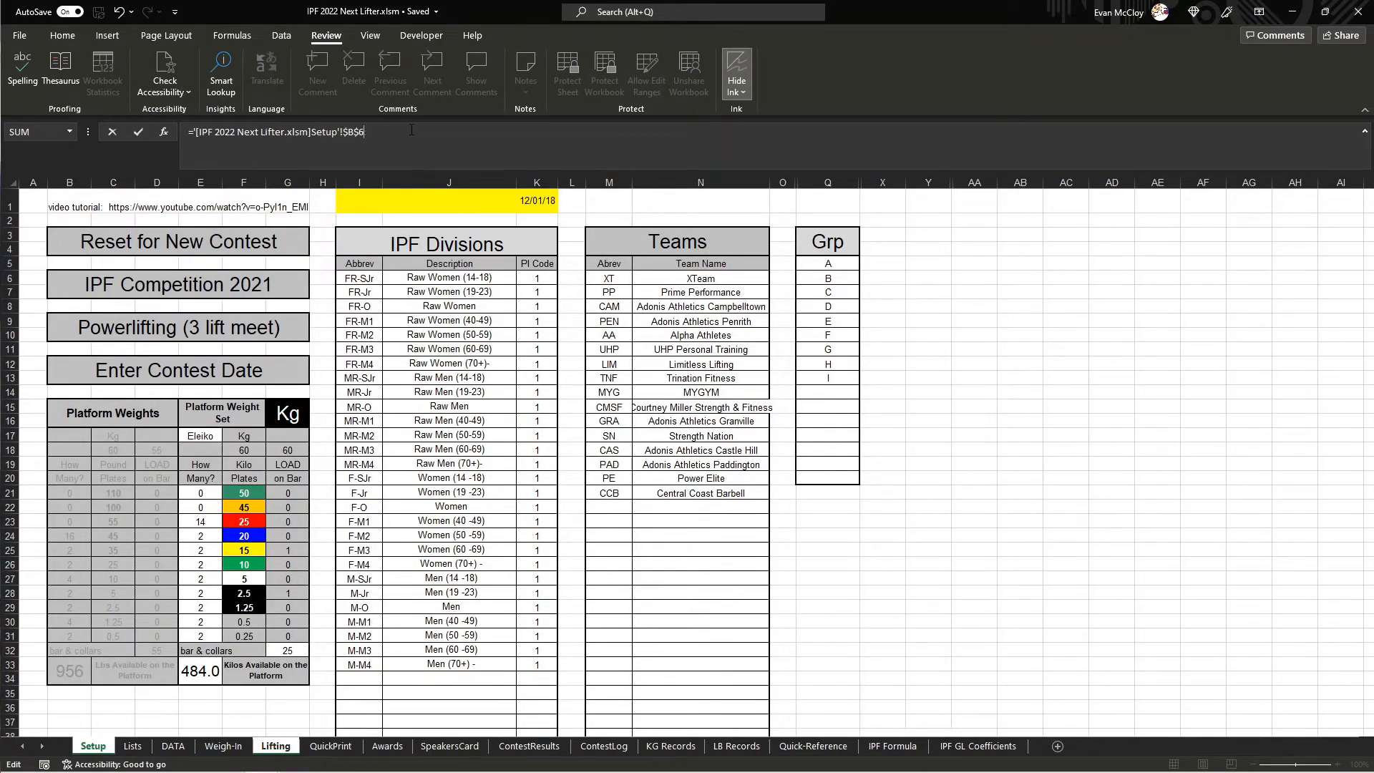
key("Return")
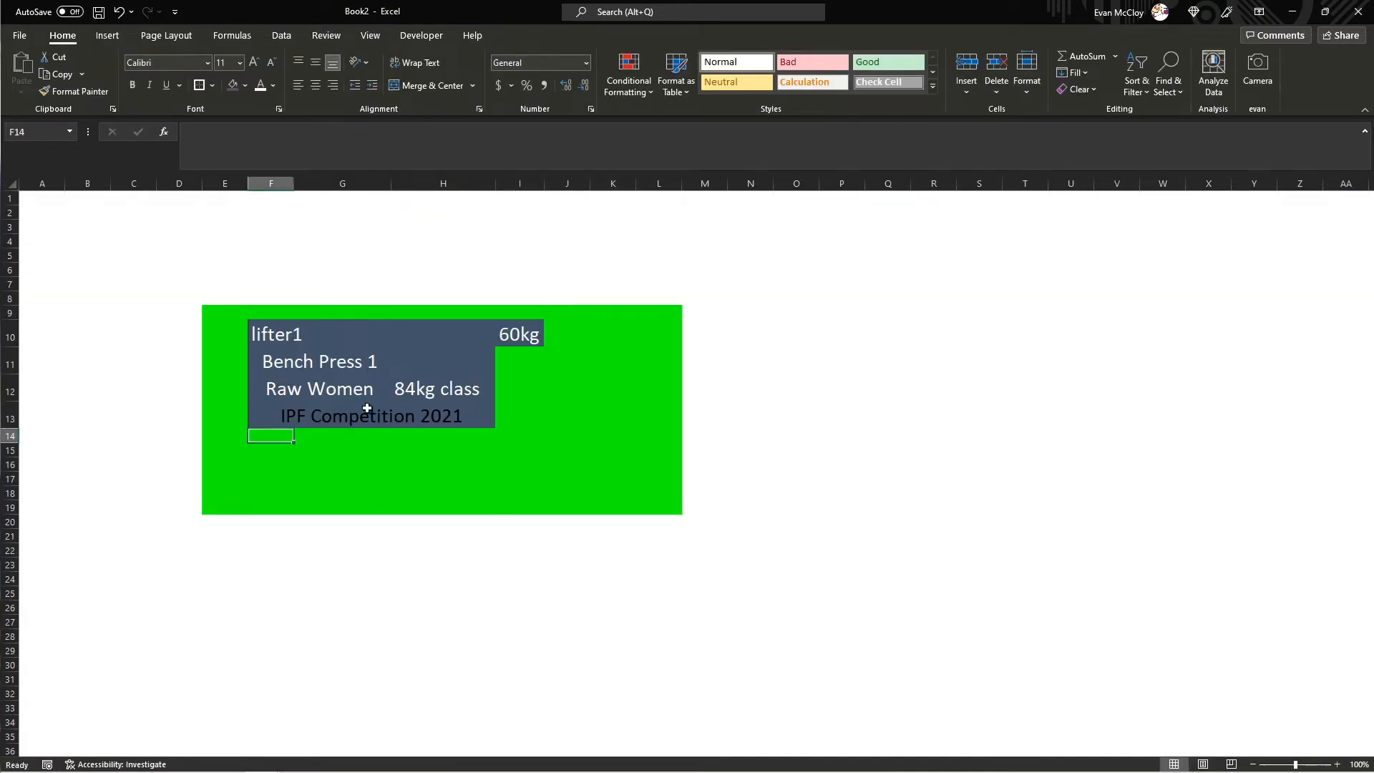
Set the font colour of the competition name in F13 to white.
left_click(367, 412)
left_click(263, 89)
left_click(324, 636)
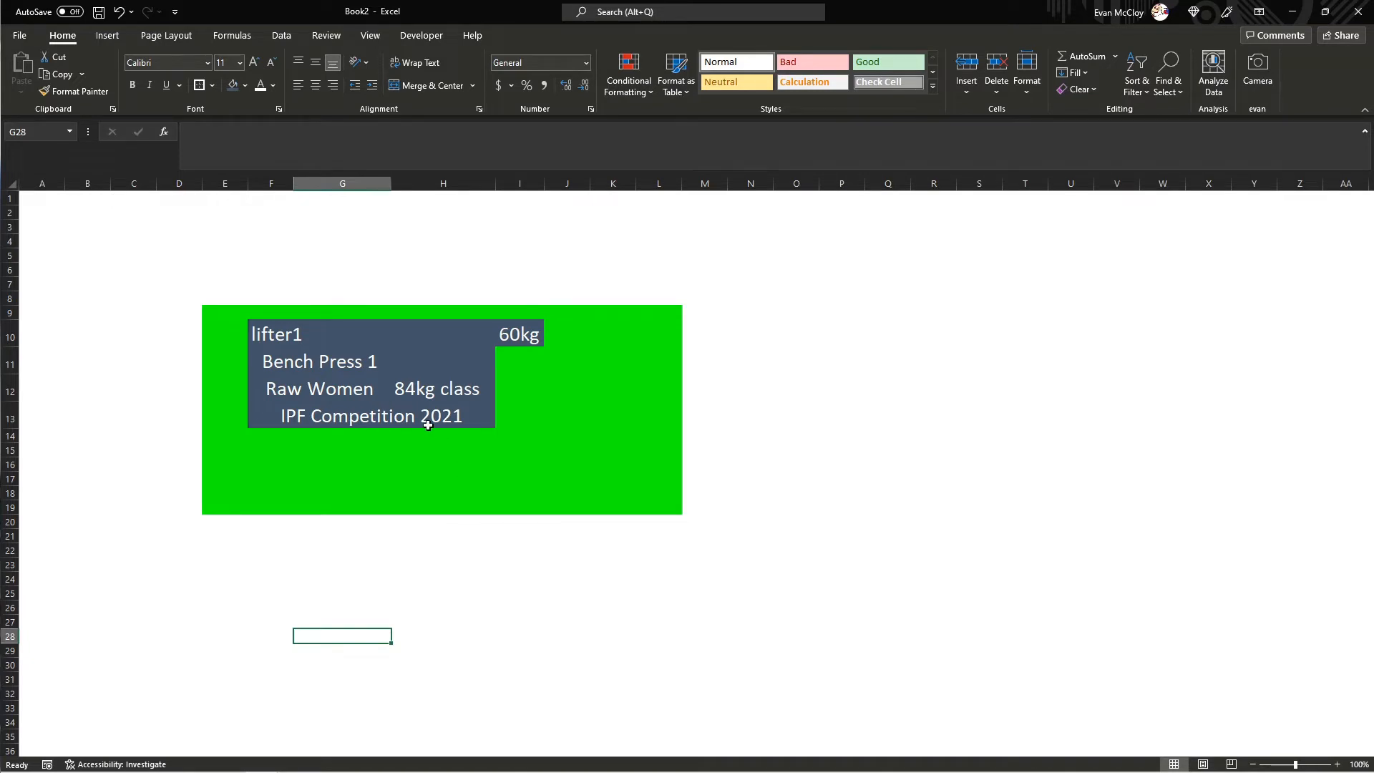
Add outside borders around the details block F10:H13 and the weight cell I10, and fill I10 with grey.
left_click_drag(271, 329, 452, 419)
left_click(199, 86)
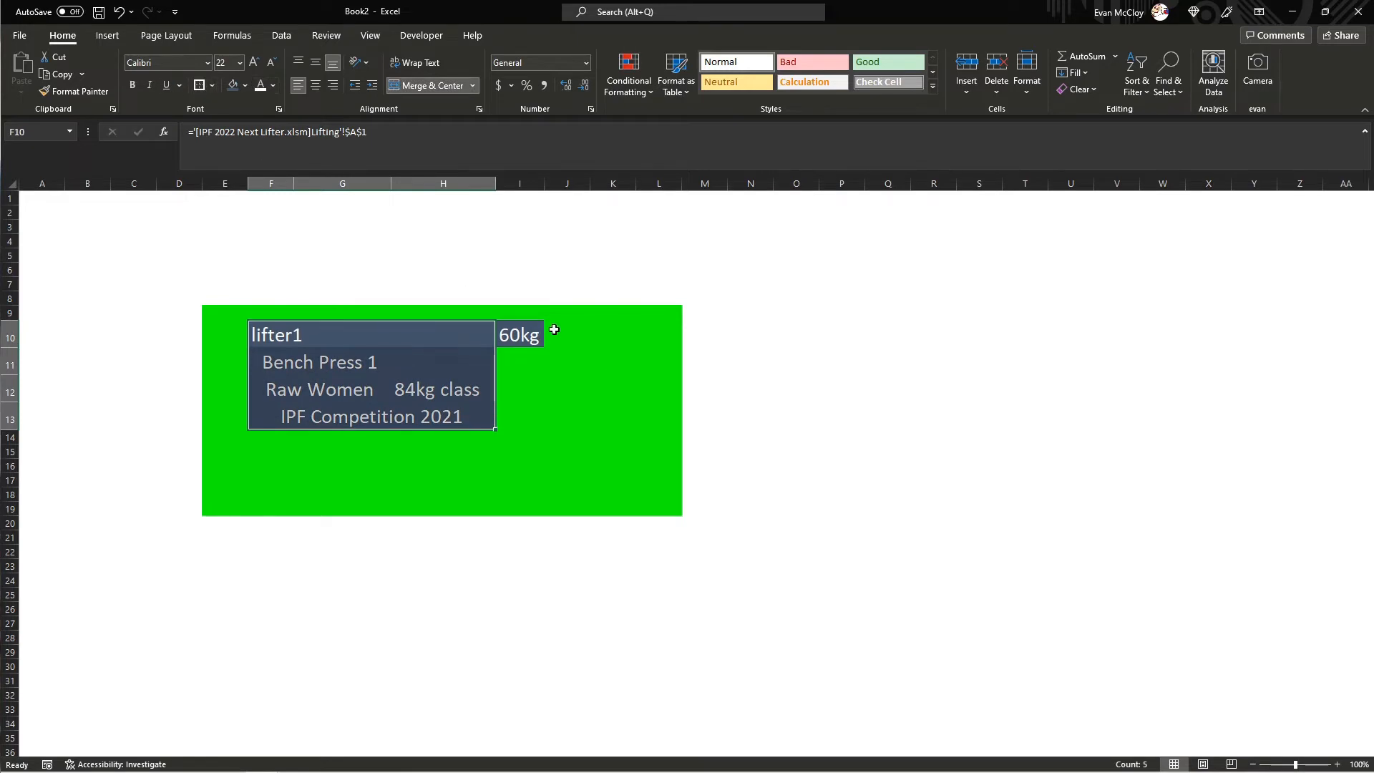
left_click(527, 337)
left_click(200, 87)
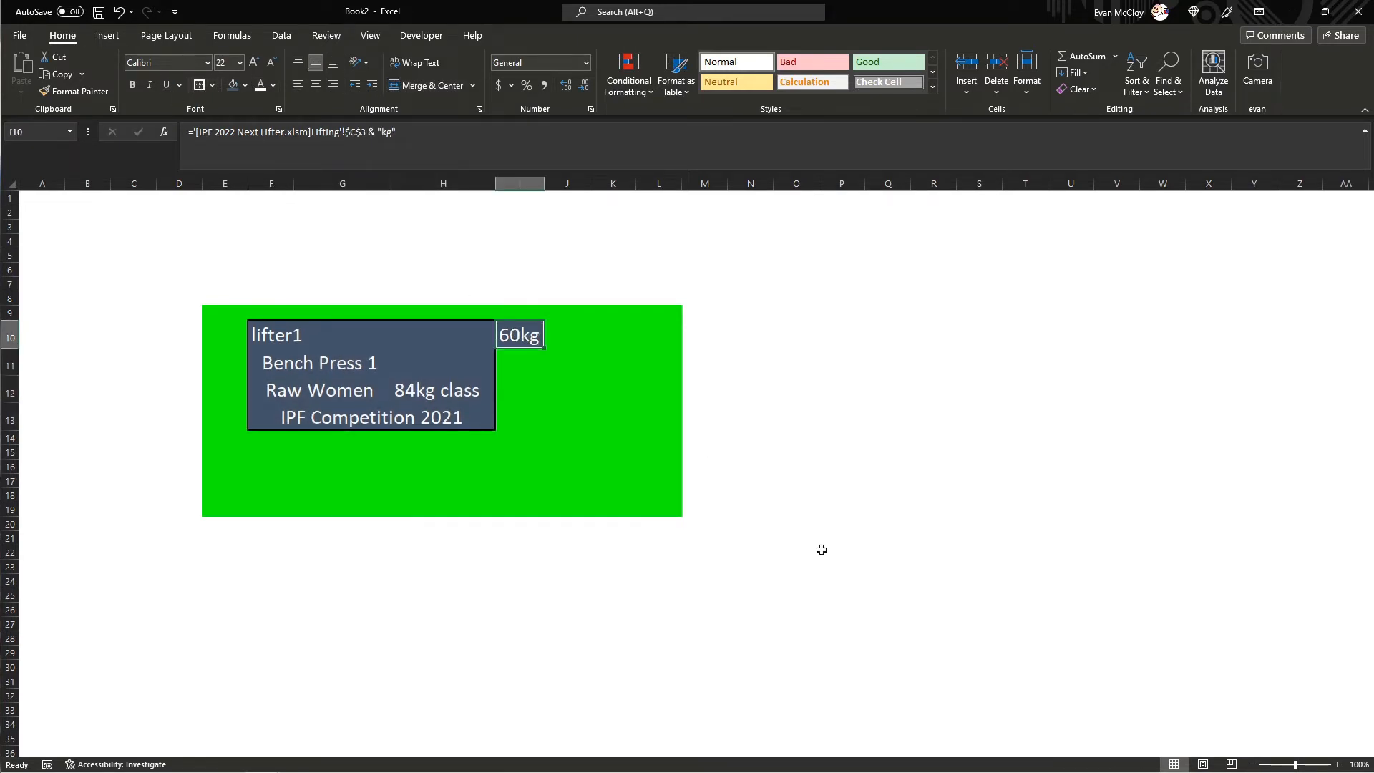
left_click(246, 86)
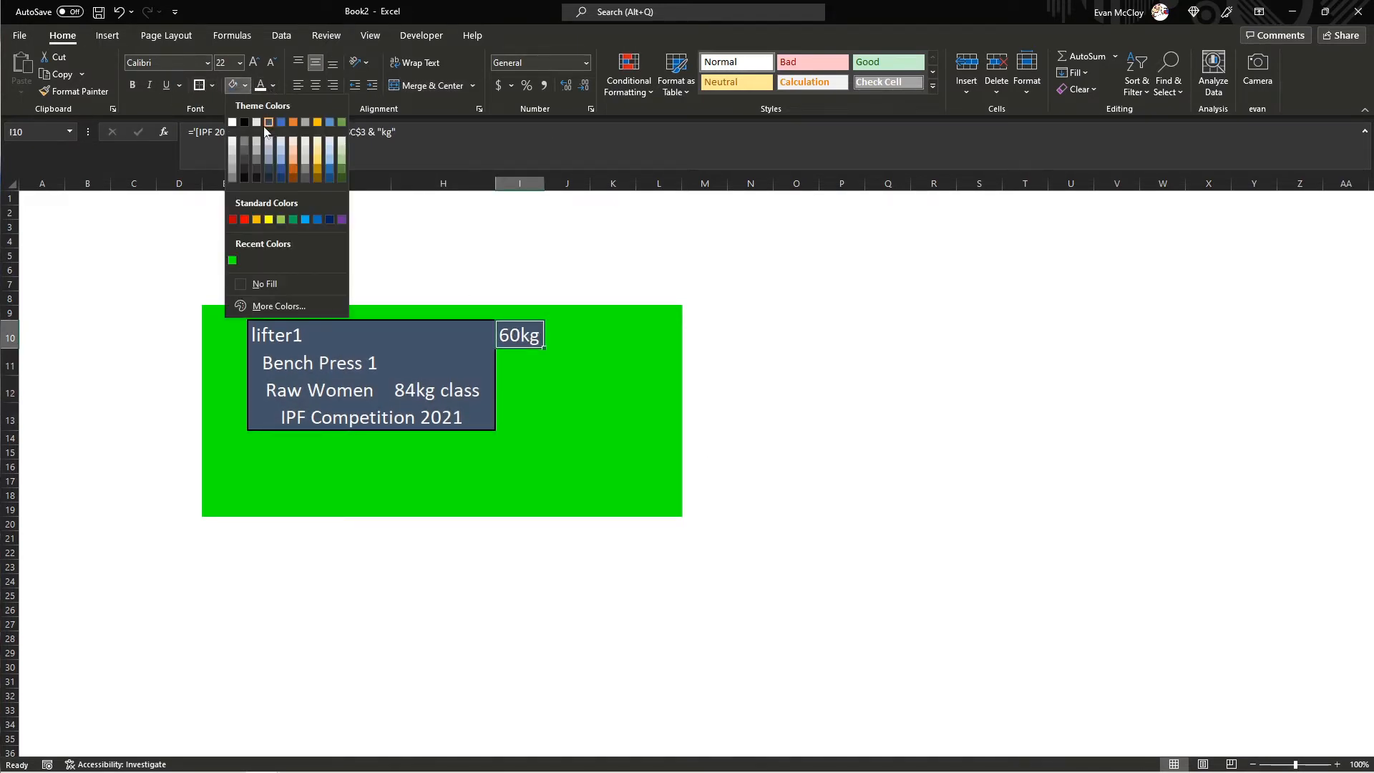
left_click(233, 169)
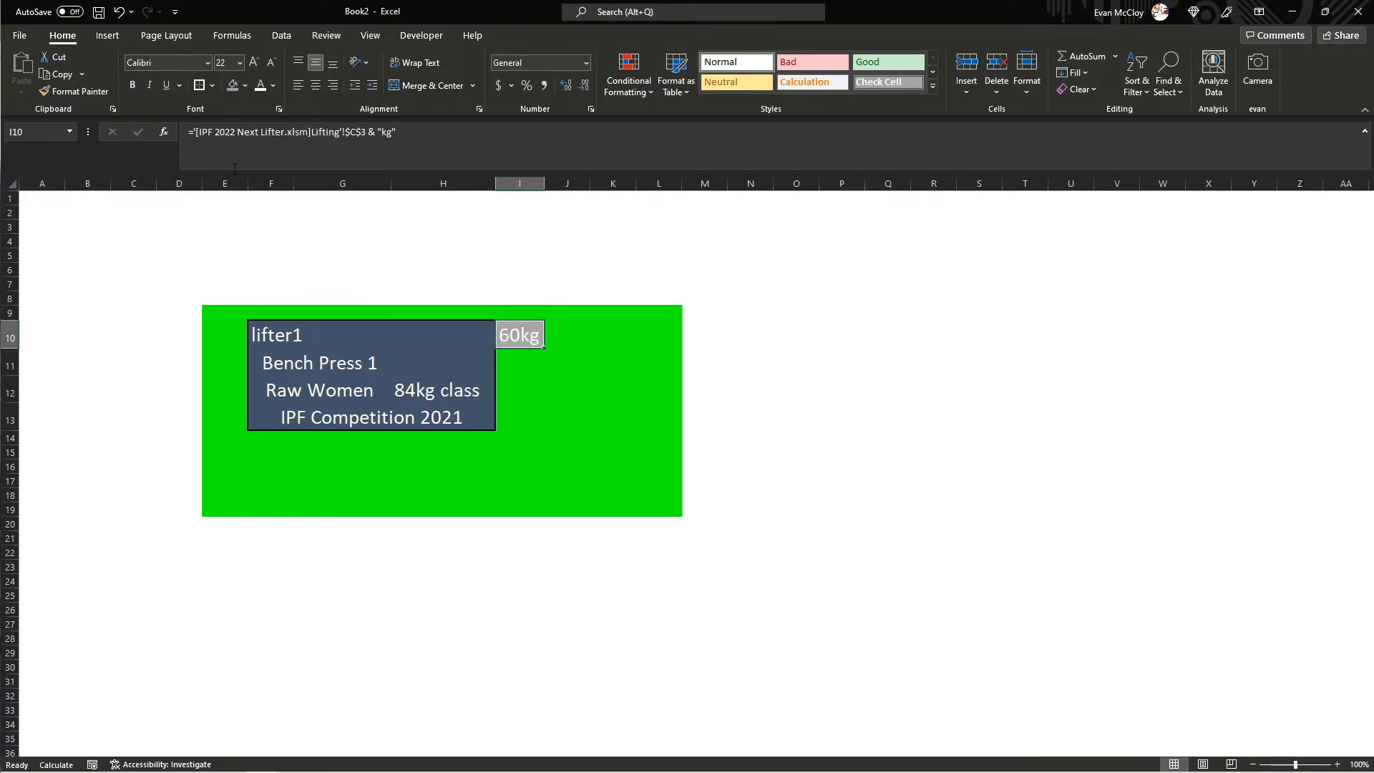
Centre the text in F10:H13 horizontally and extend the merged, centred lift name across F11:H11.
left_click_drag(294, 349, 389, 417)
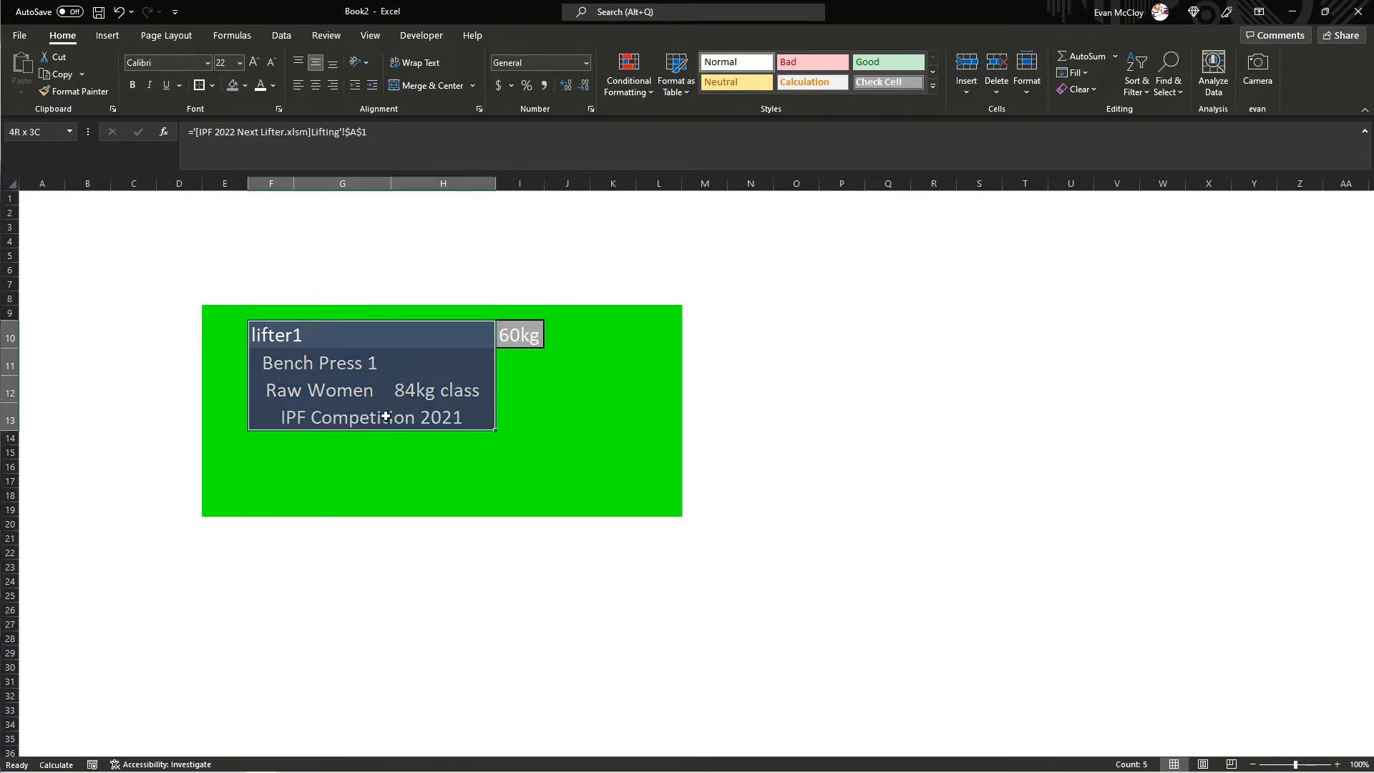
left_click(312, 91)
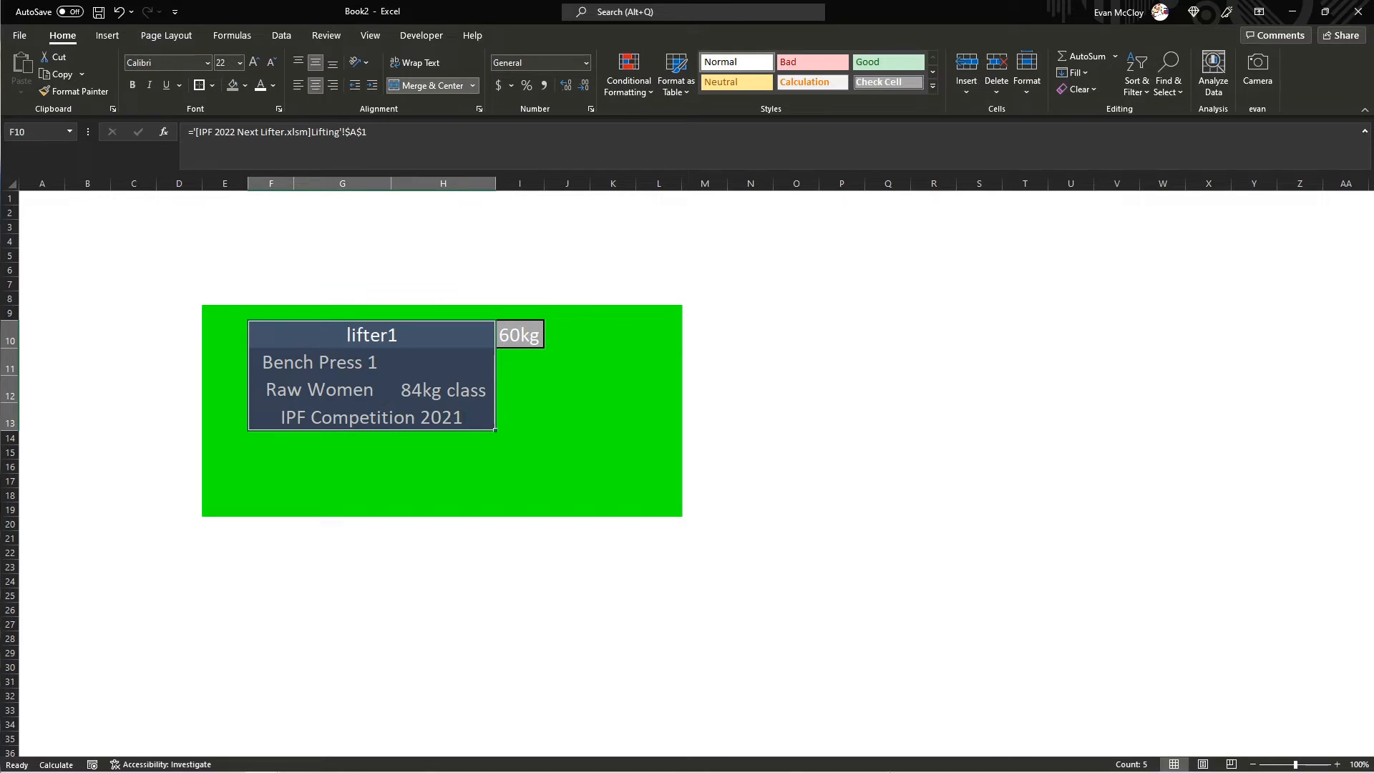
left_click(737, 444)
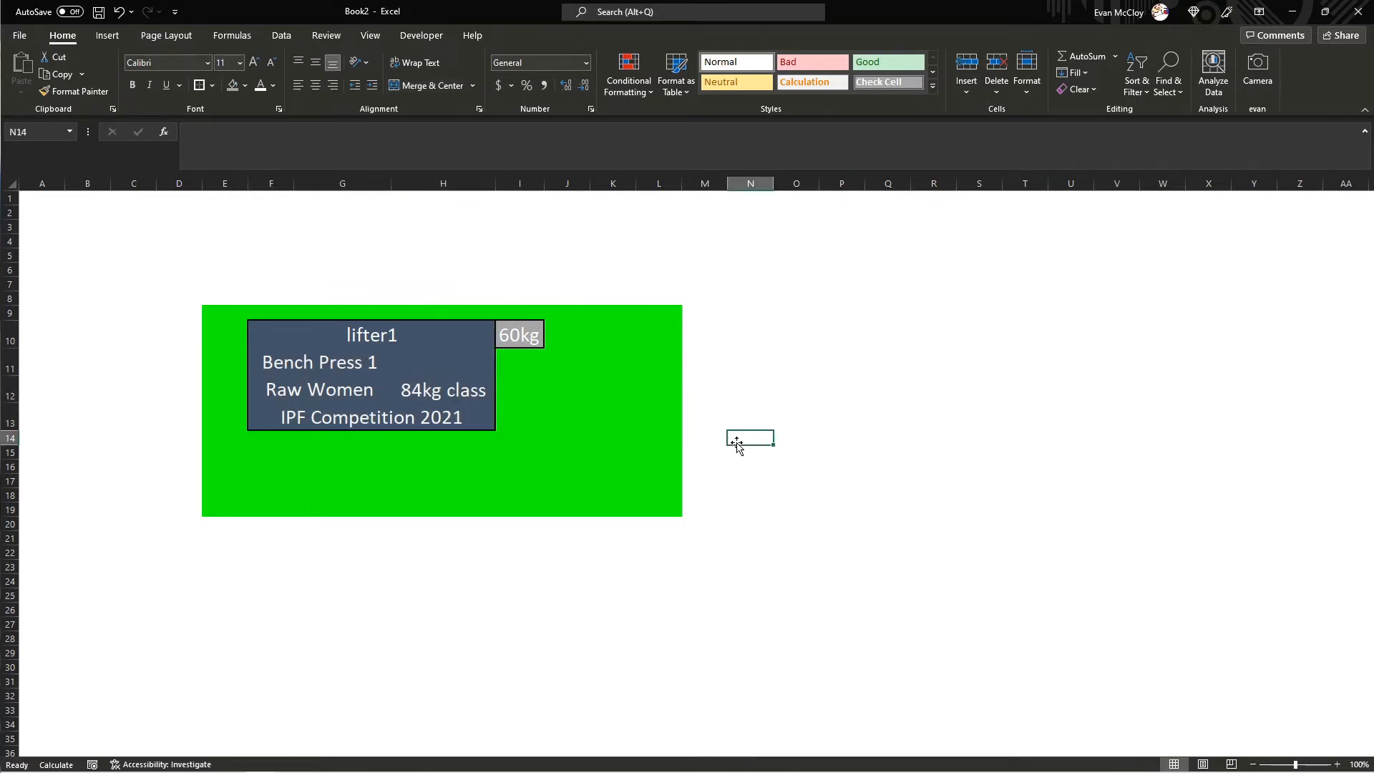
left_click_drag(344, 374, 469, 362)
left_click(430, 88)
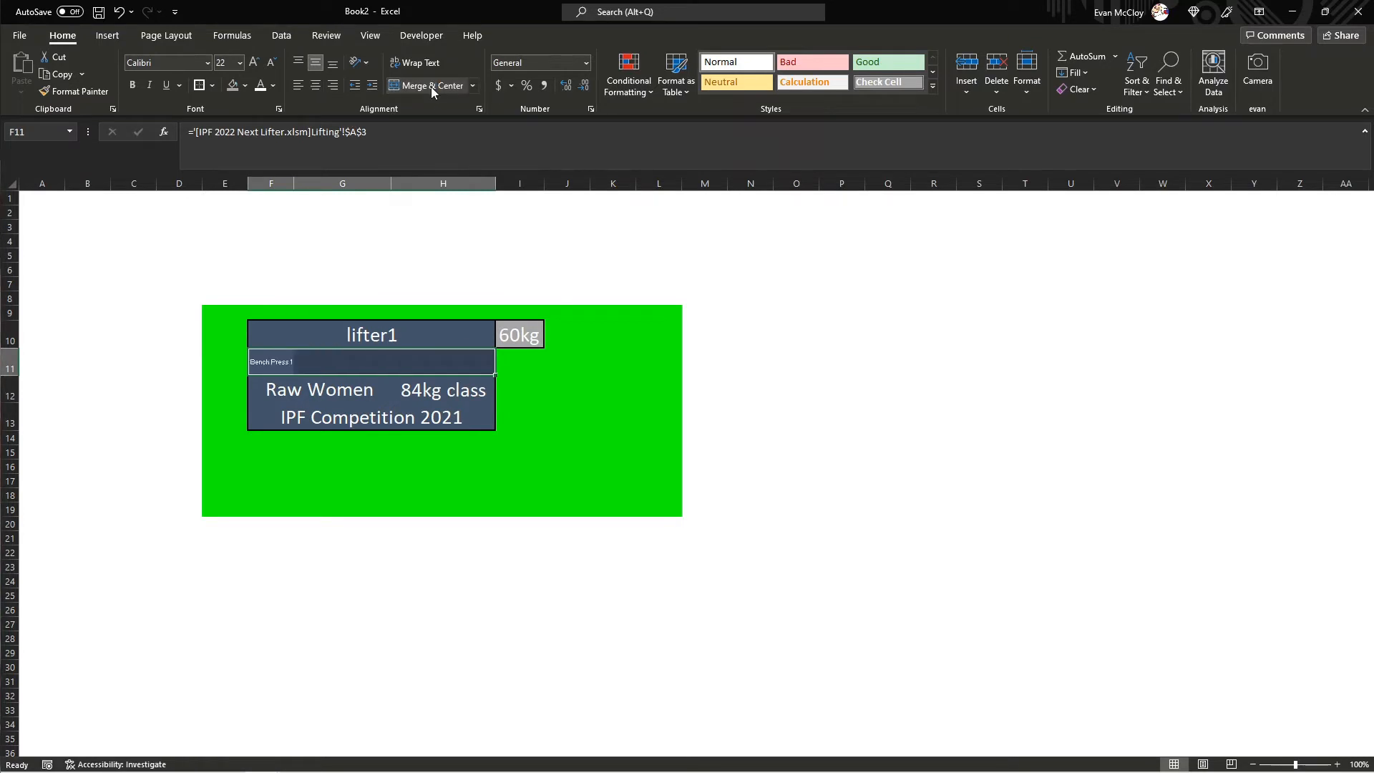
left_click(979, 465)
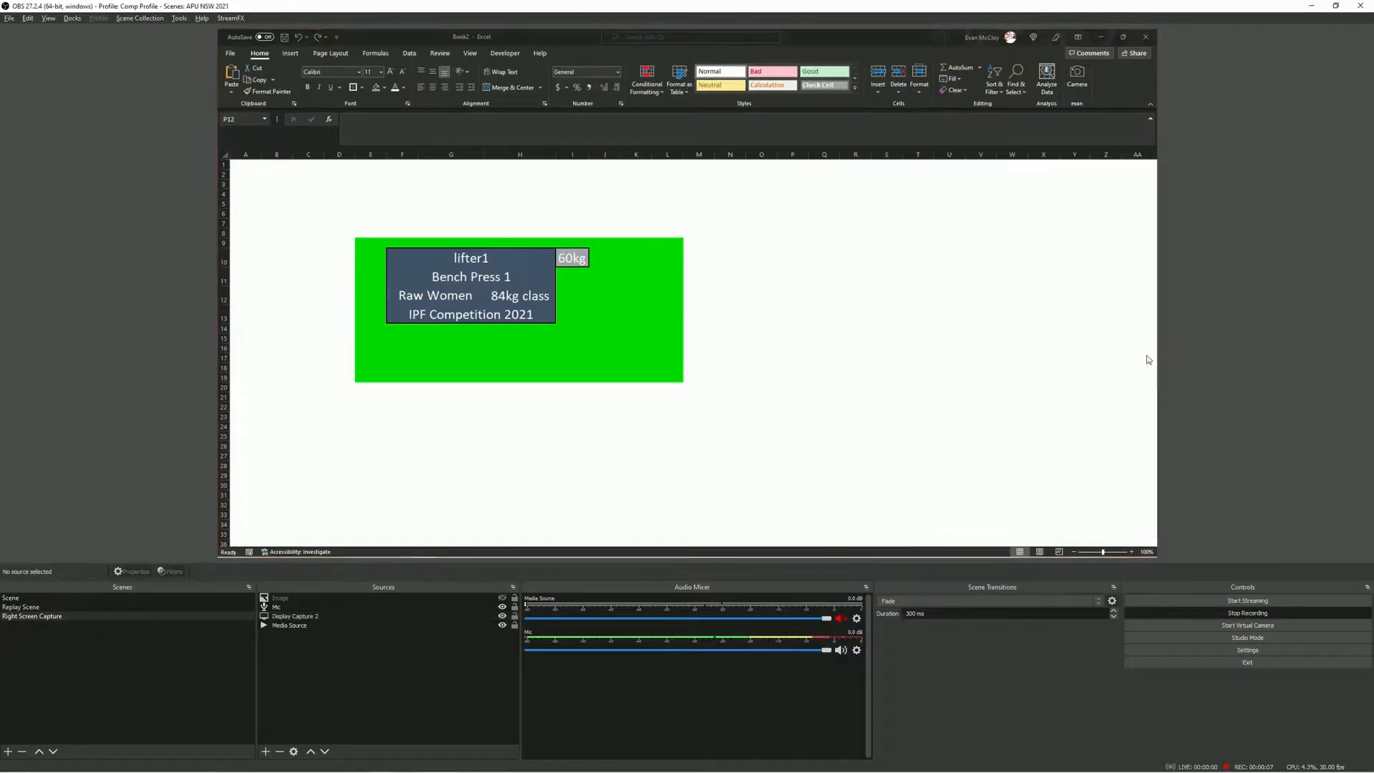
In OBS, crop the Display Capture 2 source to the green block and move it to the lower middle of the video.
left_click(1002, 353)
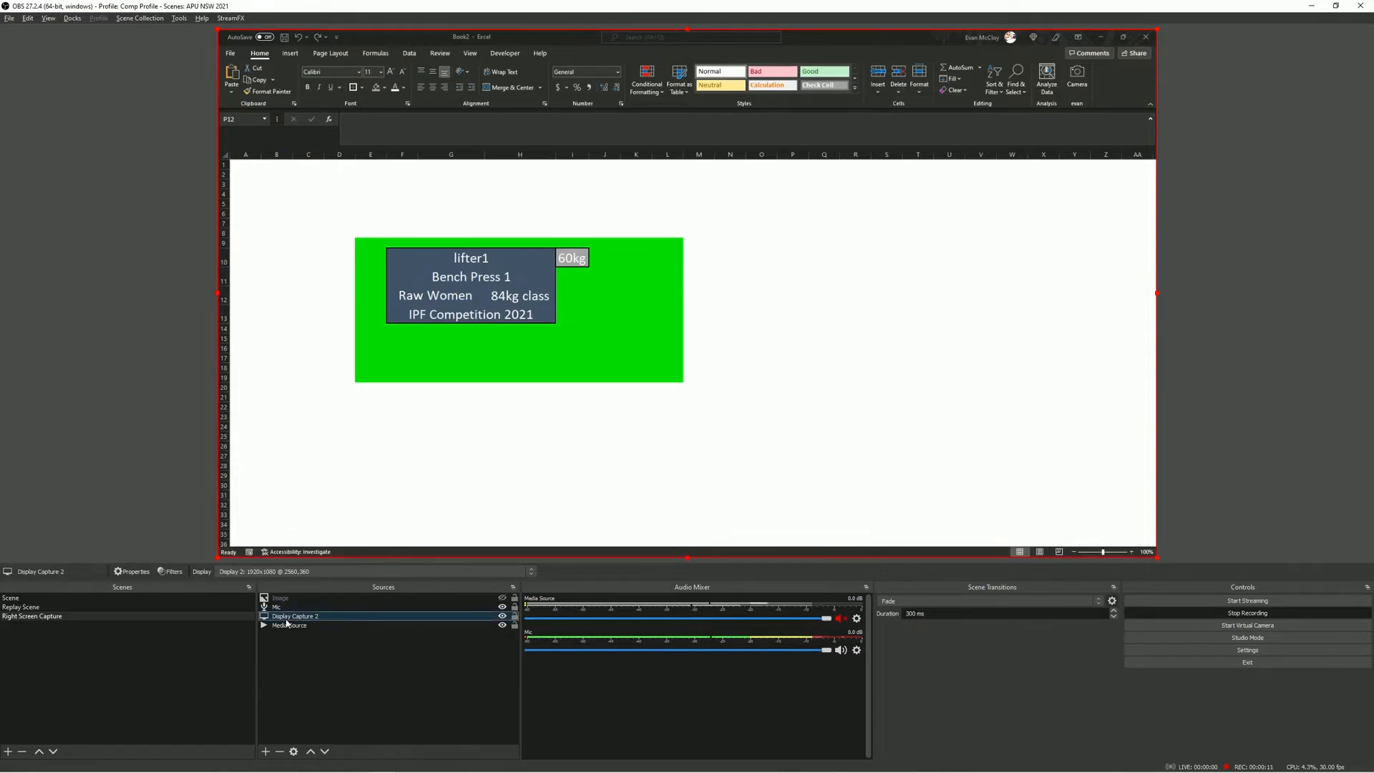
left_click(643, 474)
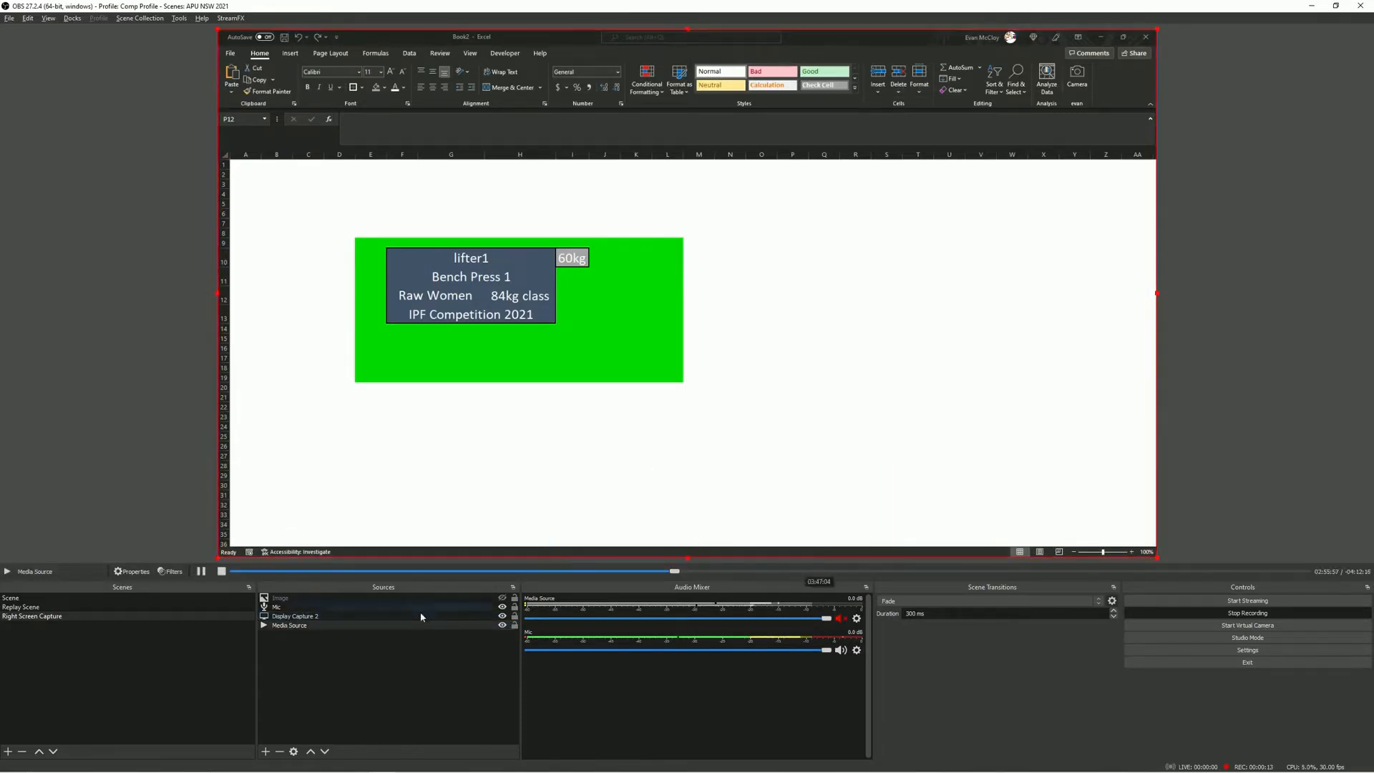
left_click(401, 616)
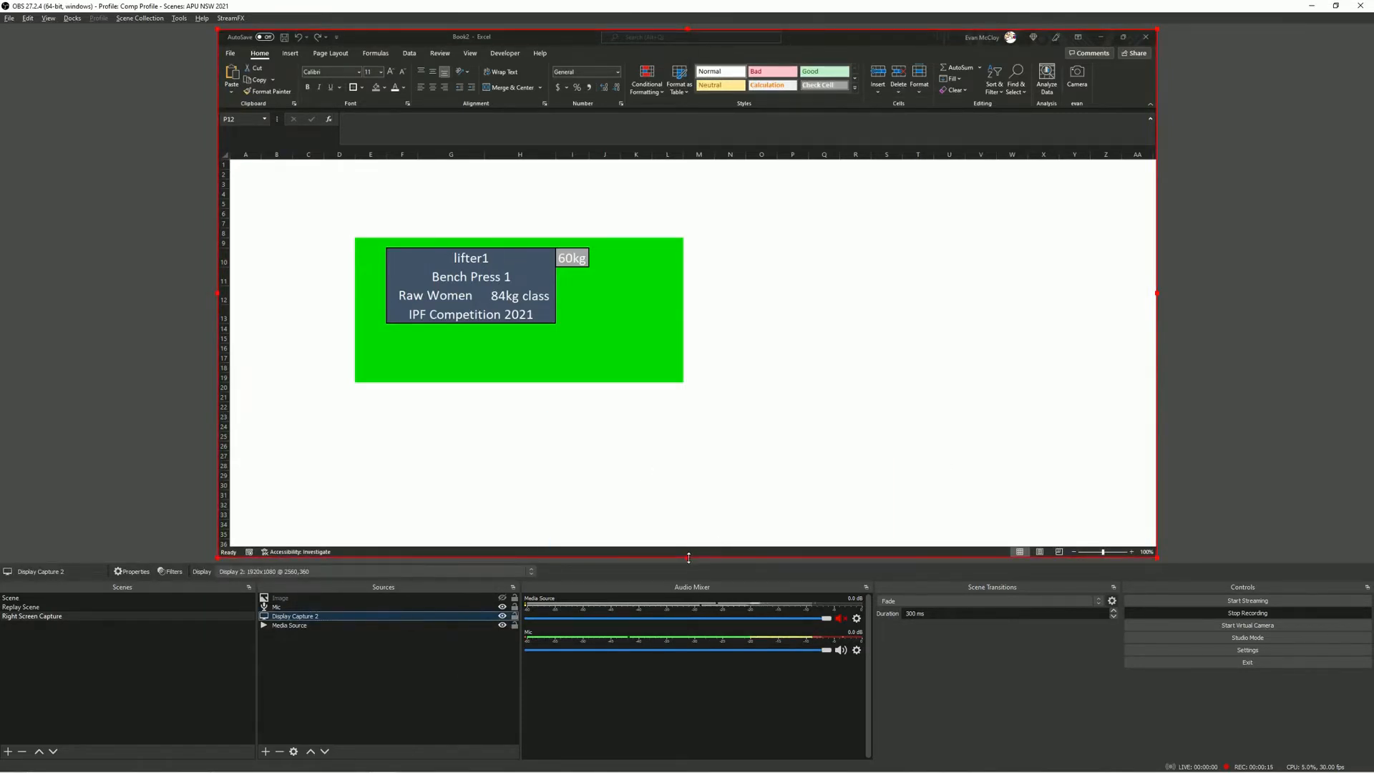
left_click_drag(689, 558, 715, 335)
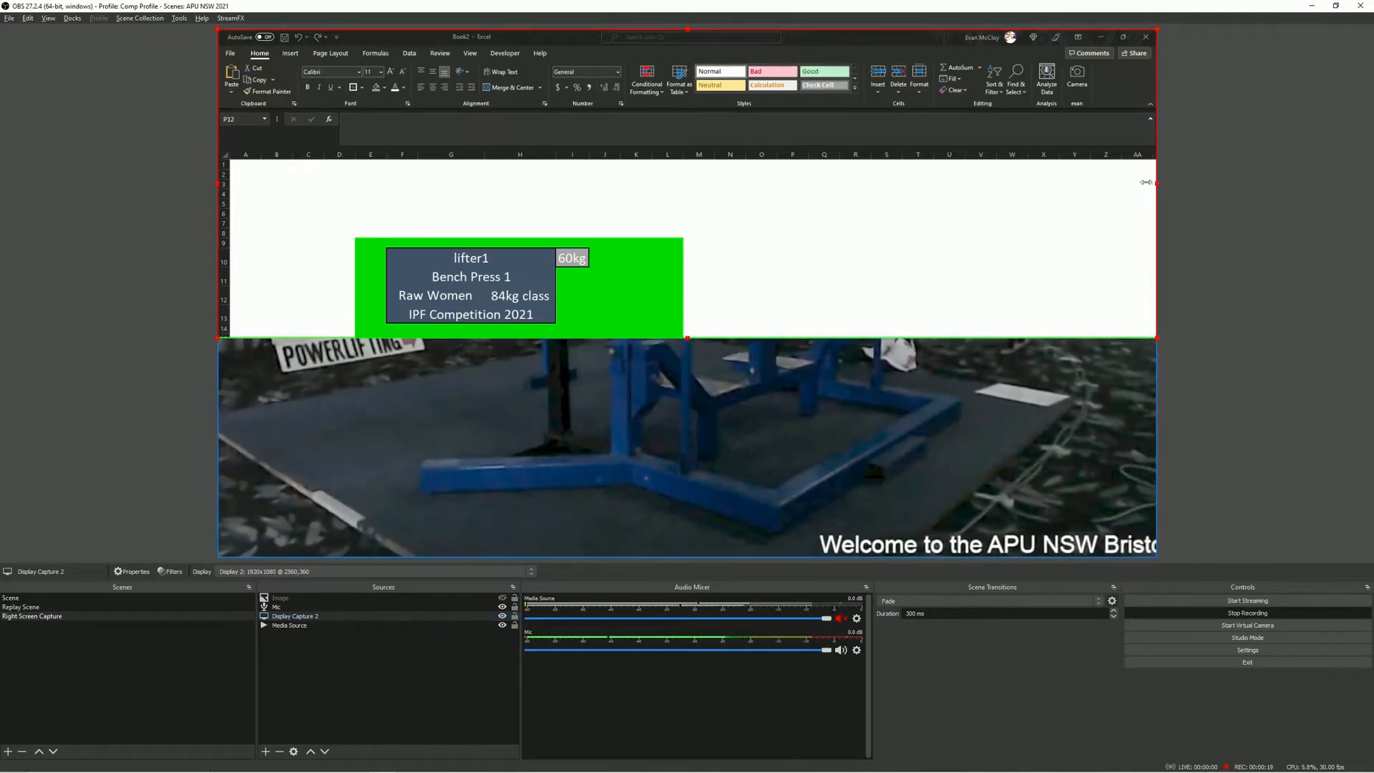
left_click_drag(1157, 182, 662, 244)
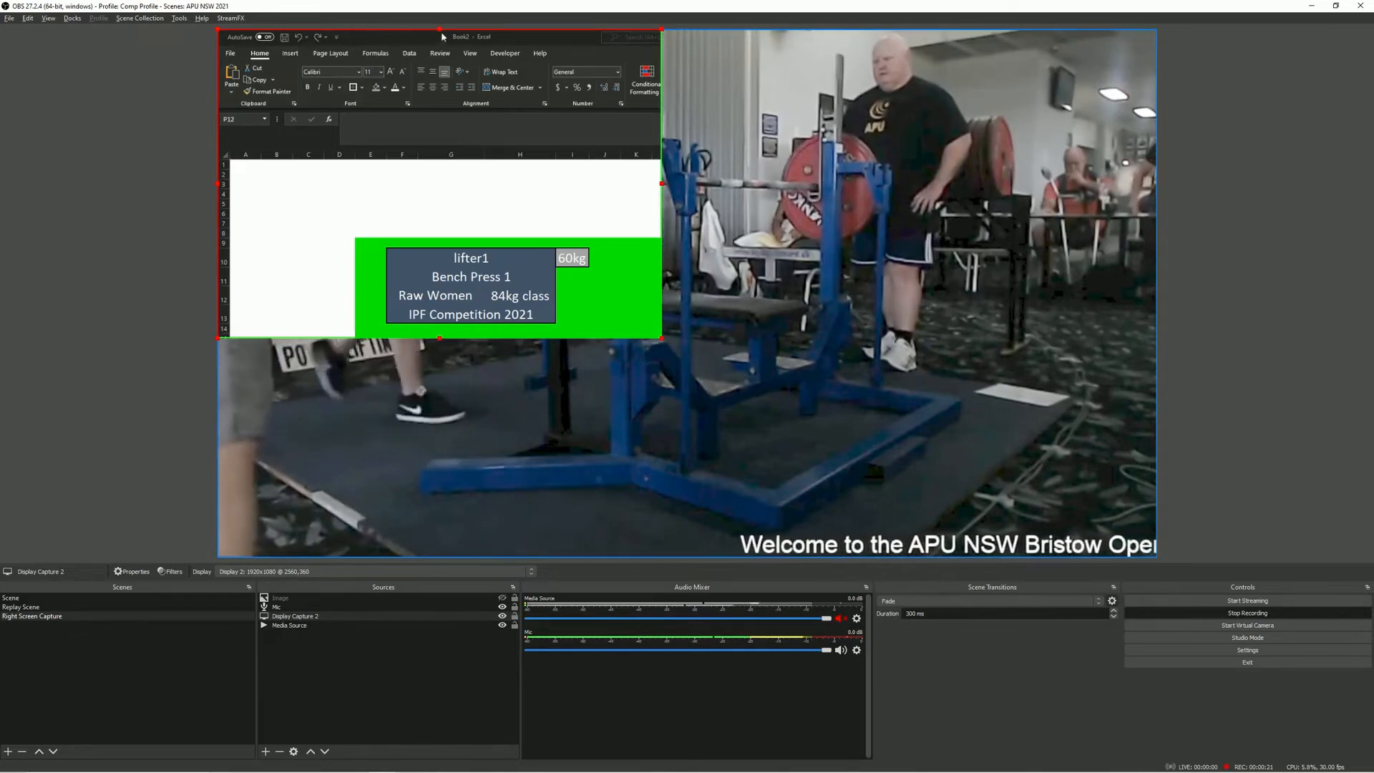
left_click_drag(424, 28, 425, 264)
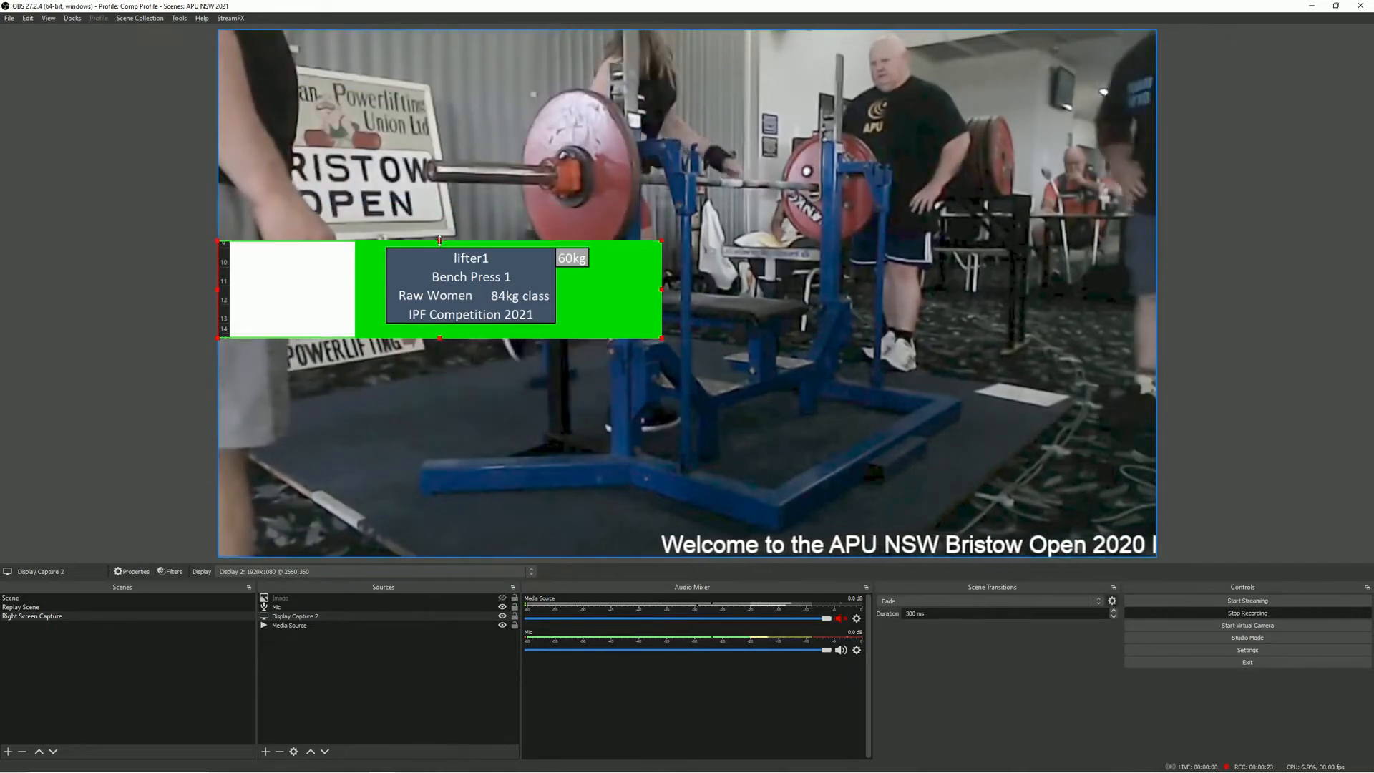
left_click_drag(218, 289, 373, 290)
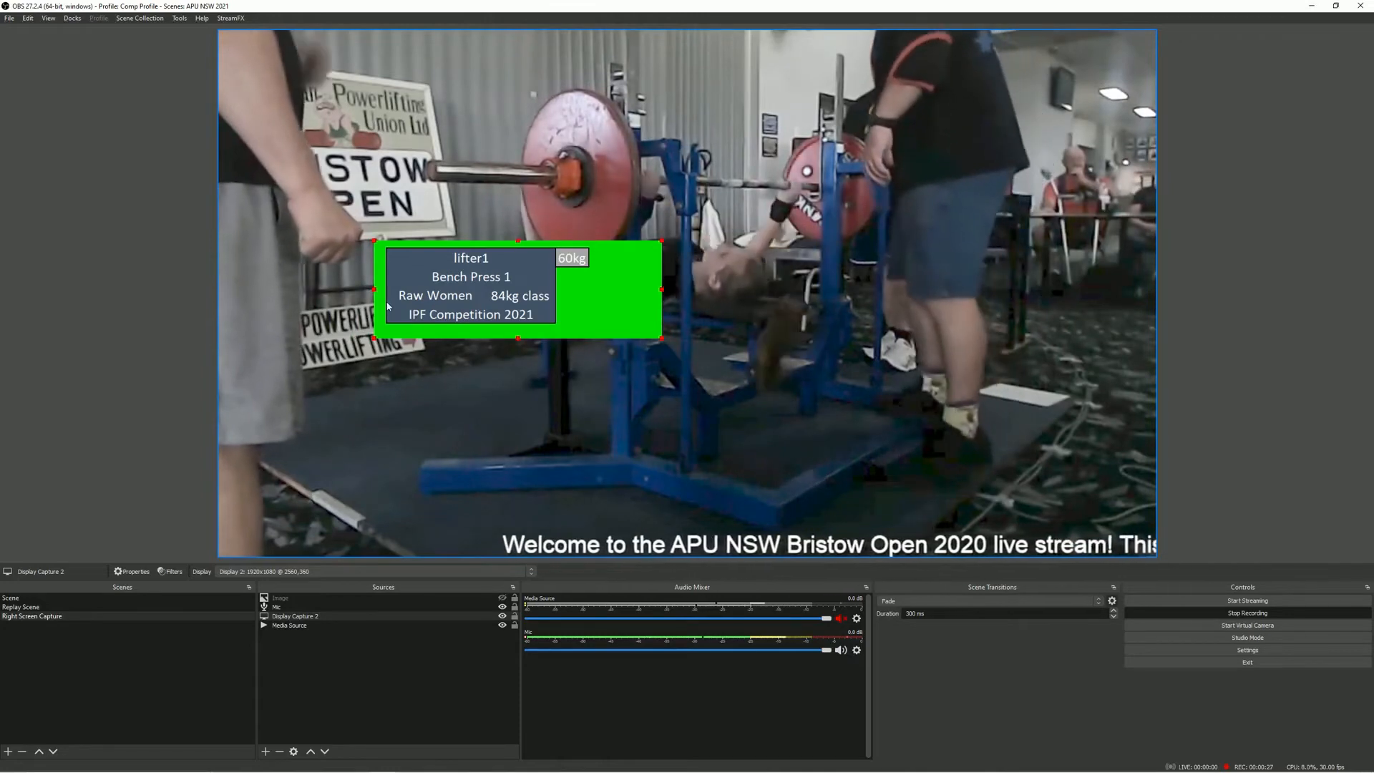
left_click_drag(624, 287, 787, 481)
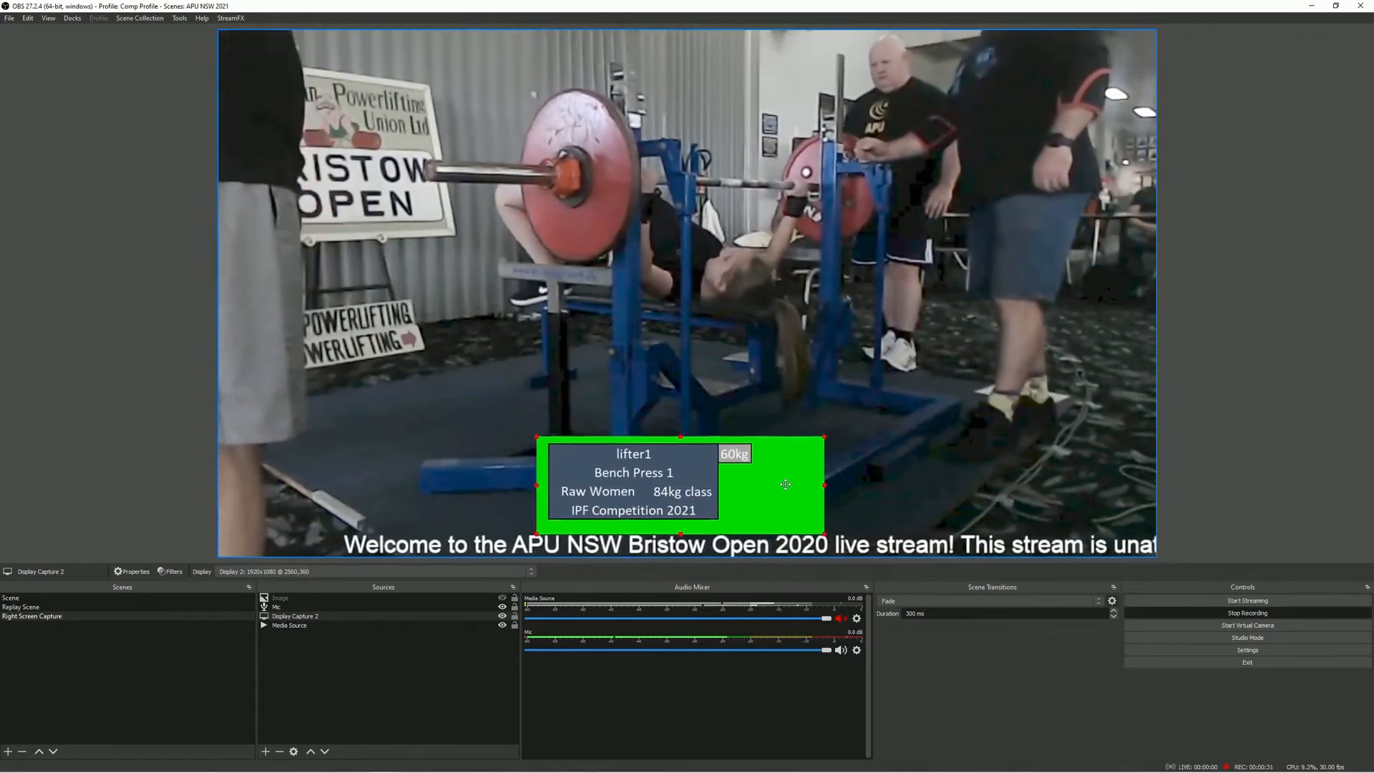
Add a Chroma Key filter with the Green key colour to the Display Capture 2 source.
right_click(346, 620)
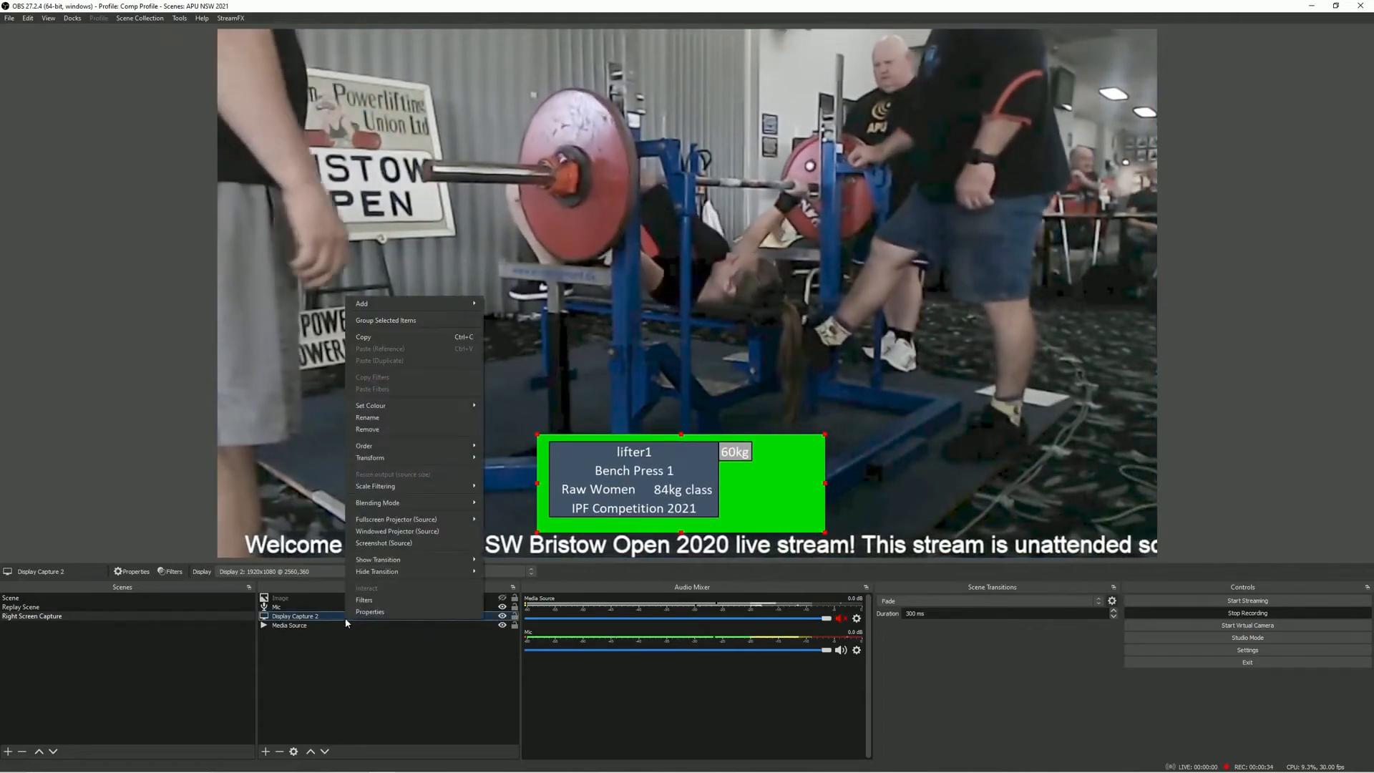
left_click(393, 601)
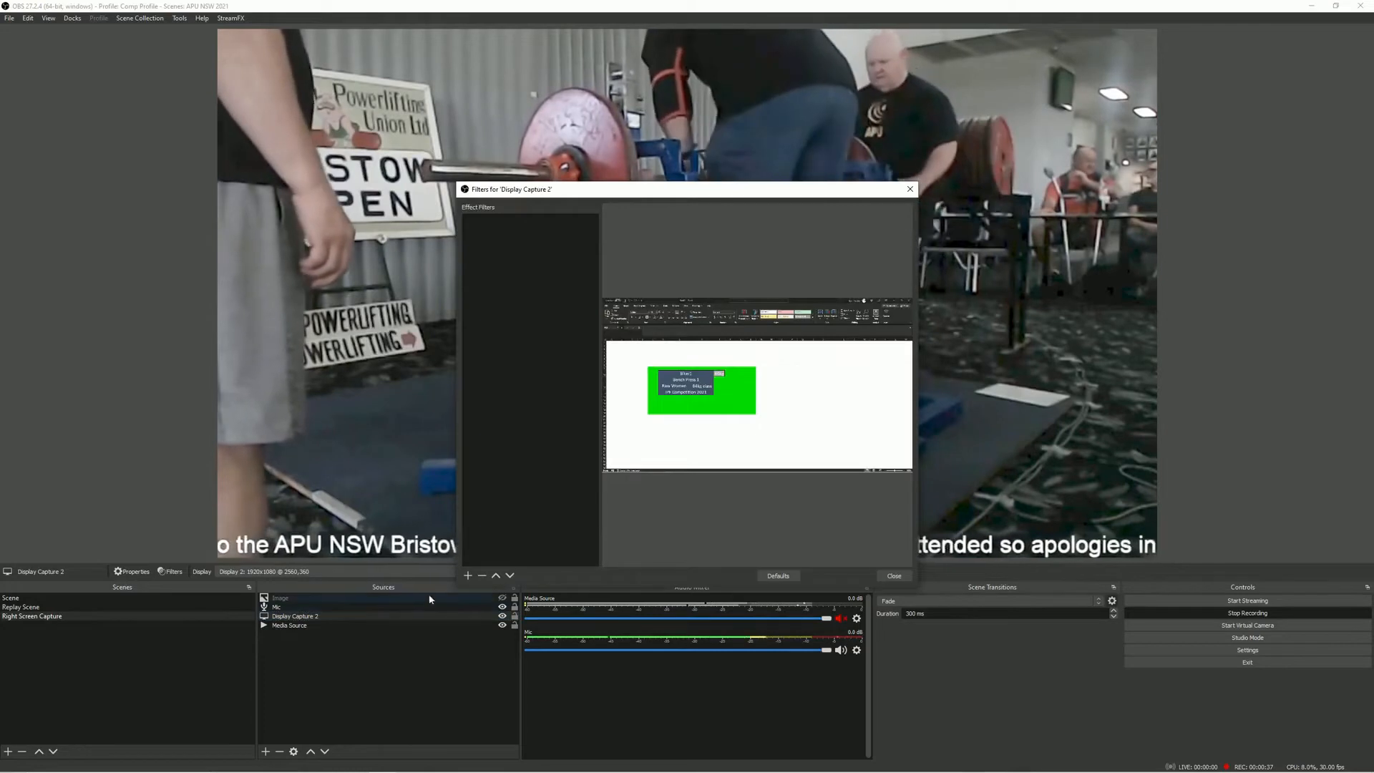
left_click(468, 576)
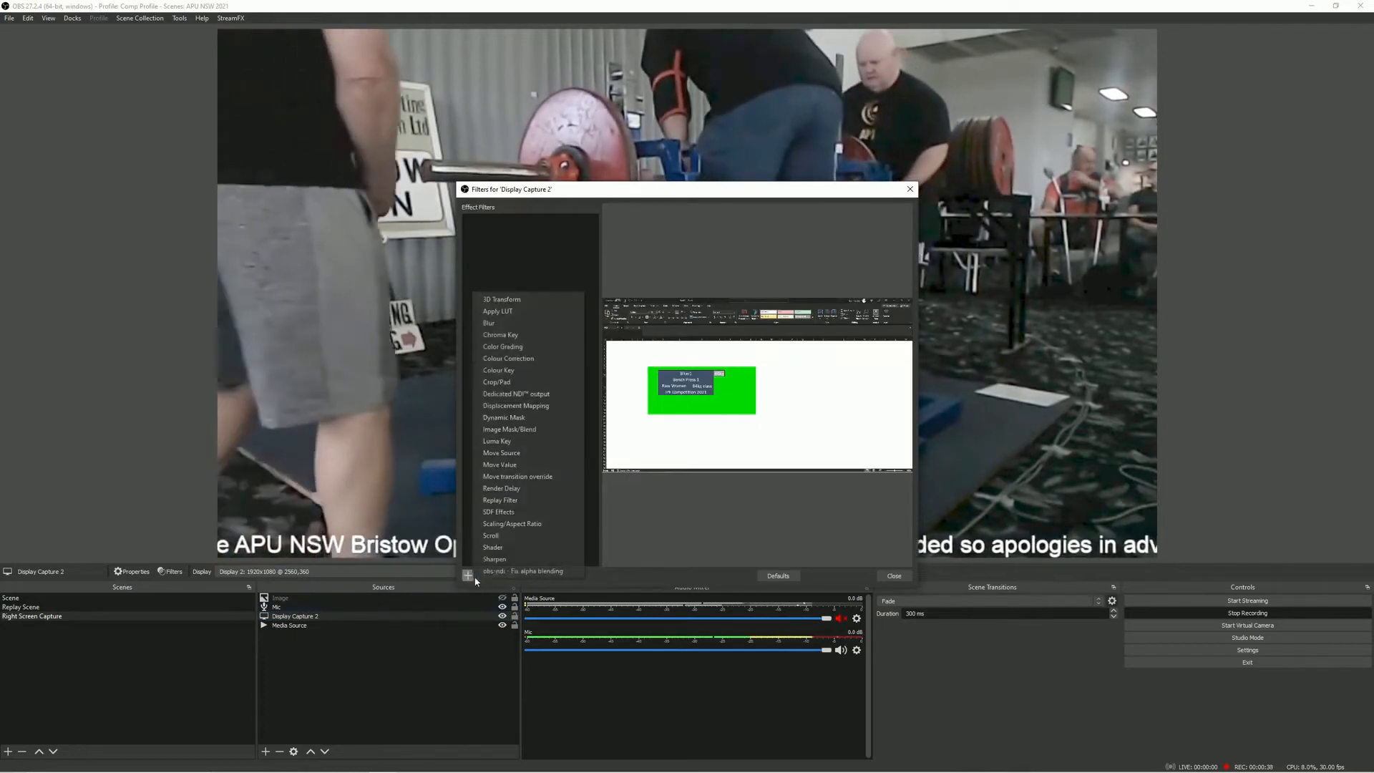
left_click(523, 340)
left_click(666, 407)
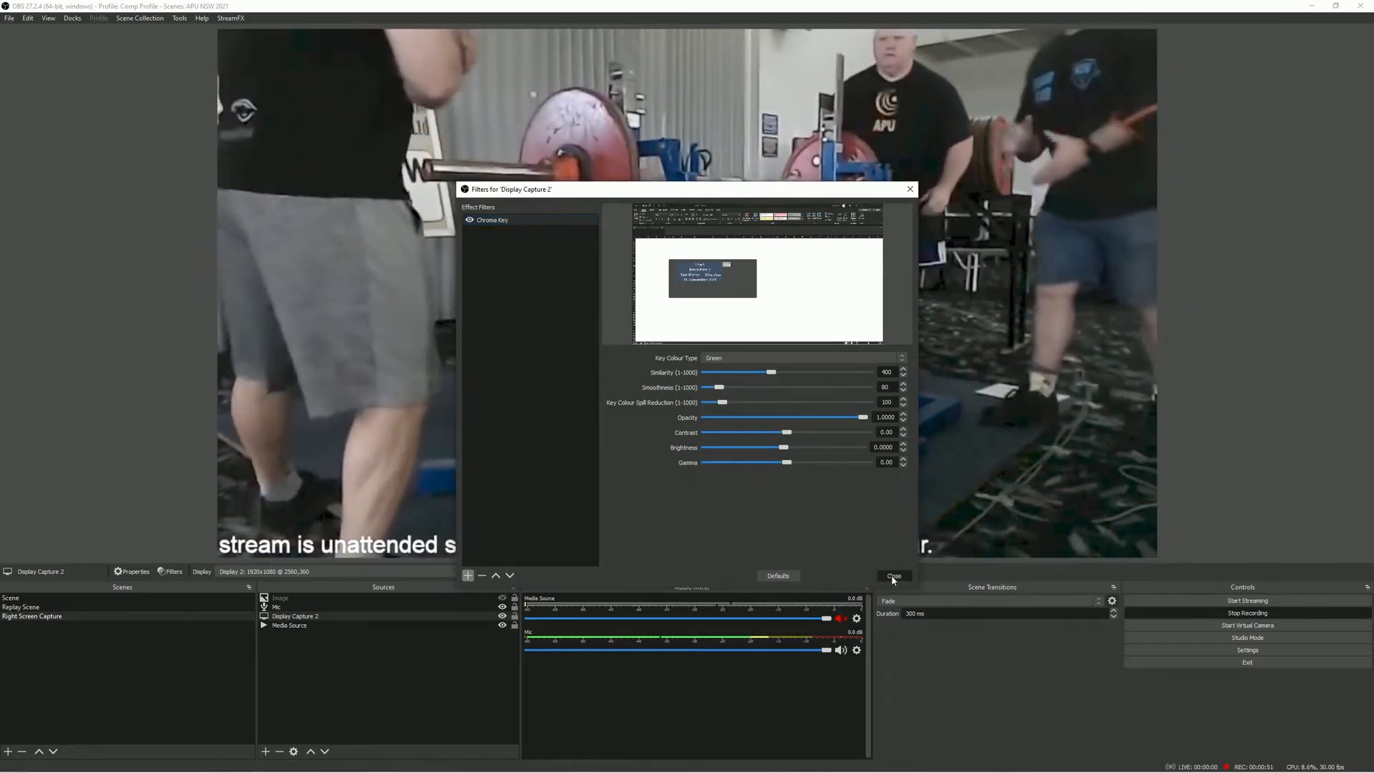
left_click(893, 577)
left_click(1203, 419)
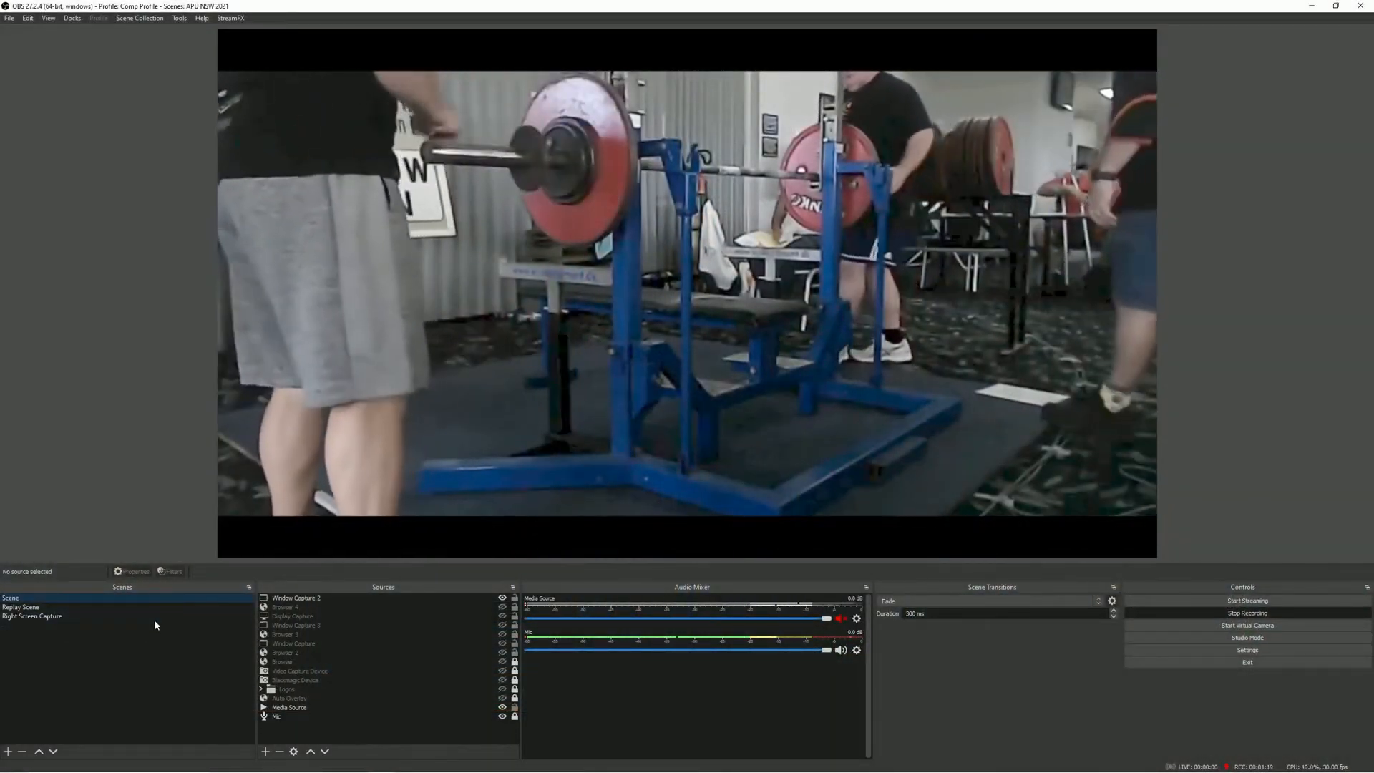
Switch to the Improved Excel Overlay workbook in Excel and examine the table of lift and division codes beside the overlays.
key("alt+Tab")
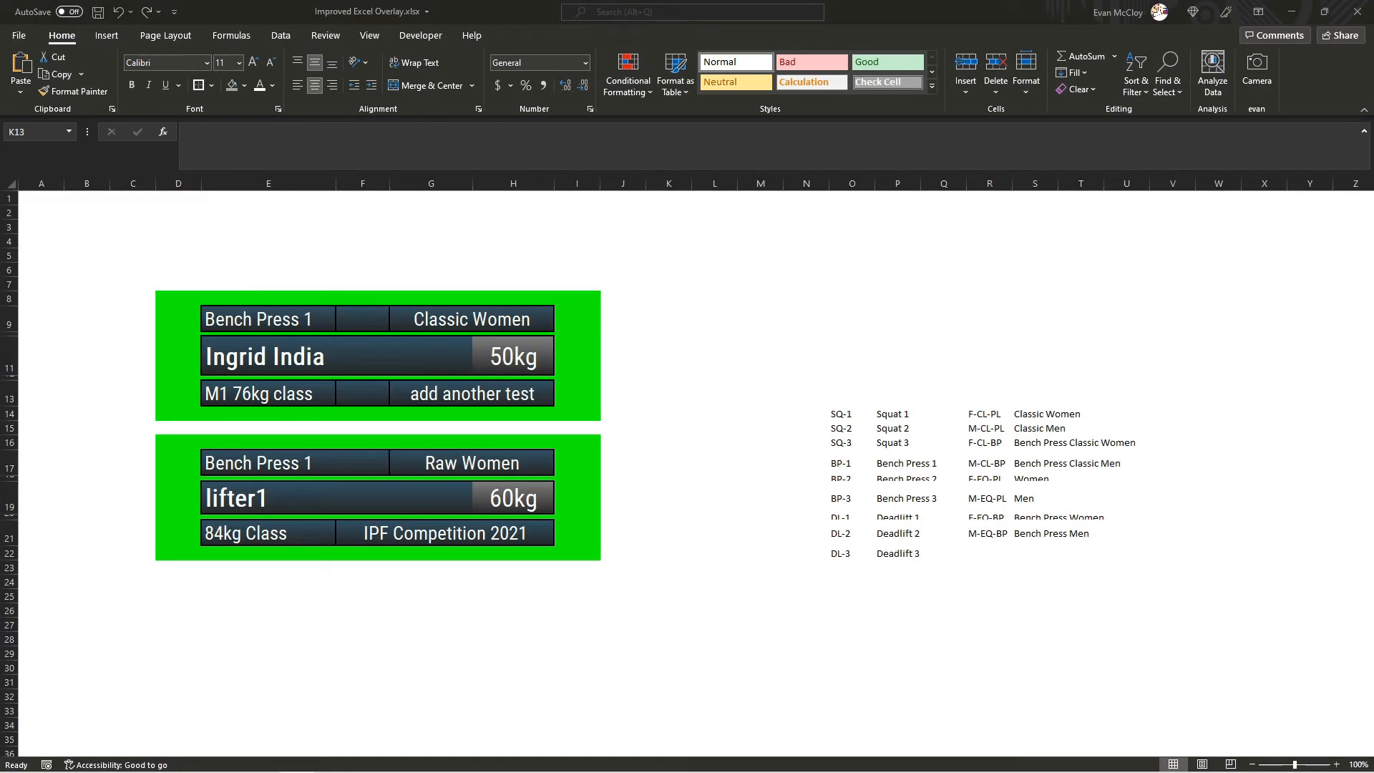
left_click(849, 388)
left_click_drag(845, 416, 1102, 555)
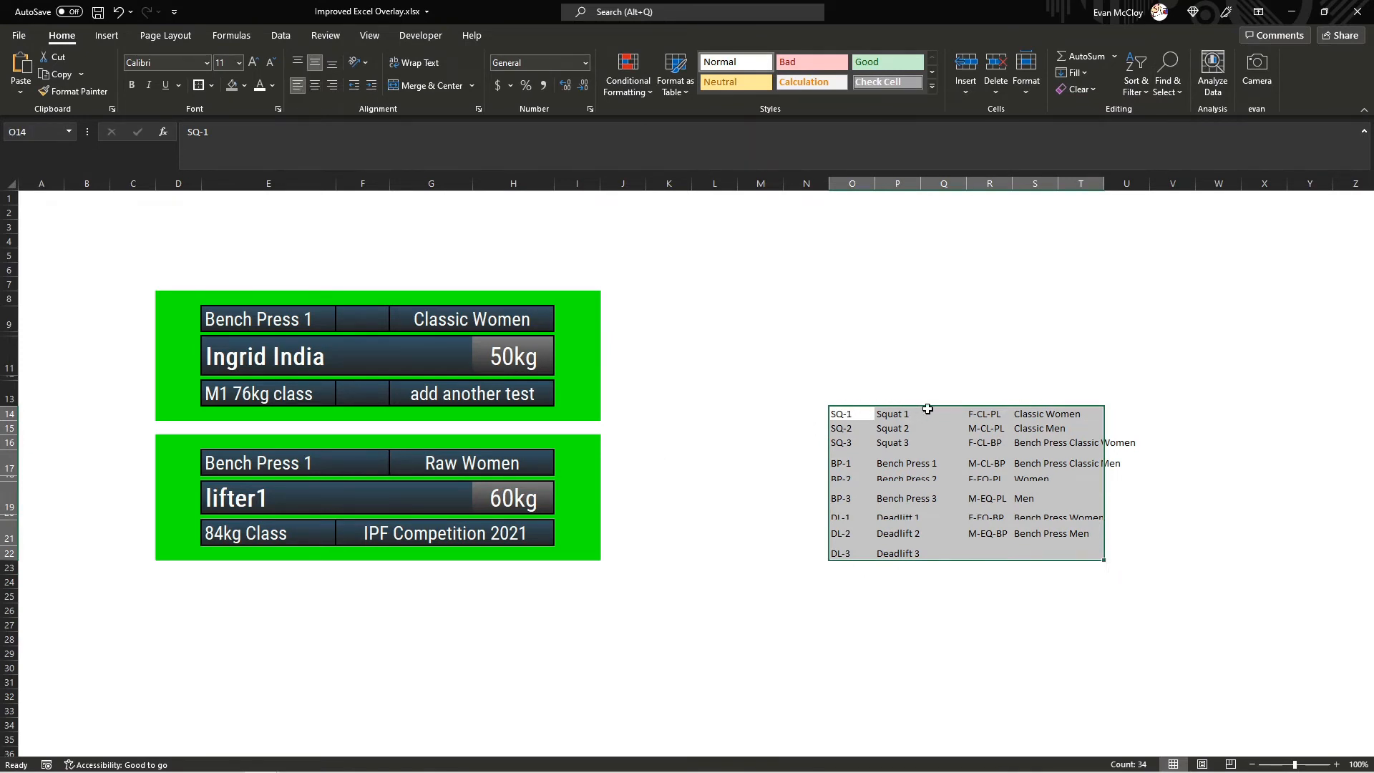
left_click(789, 439)
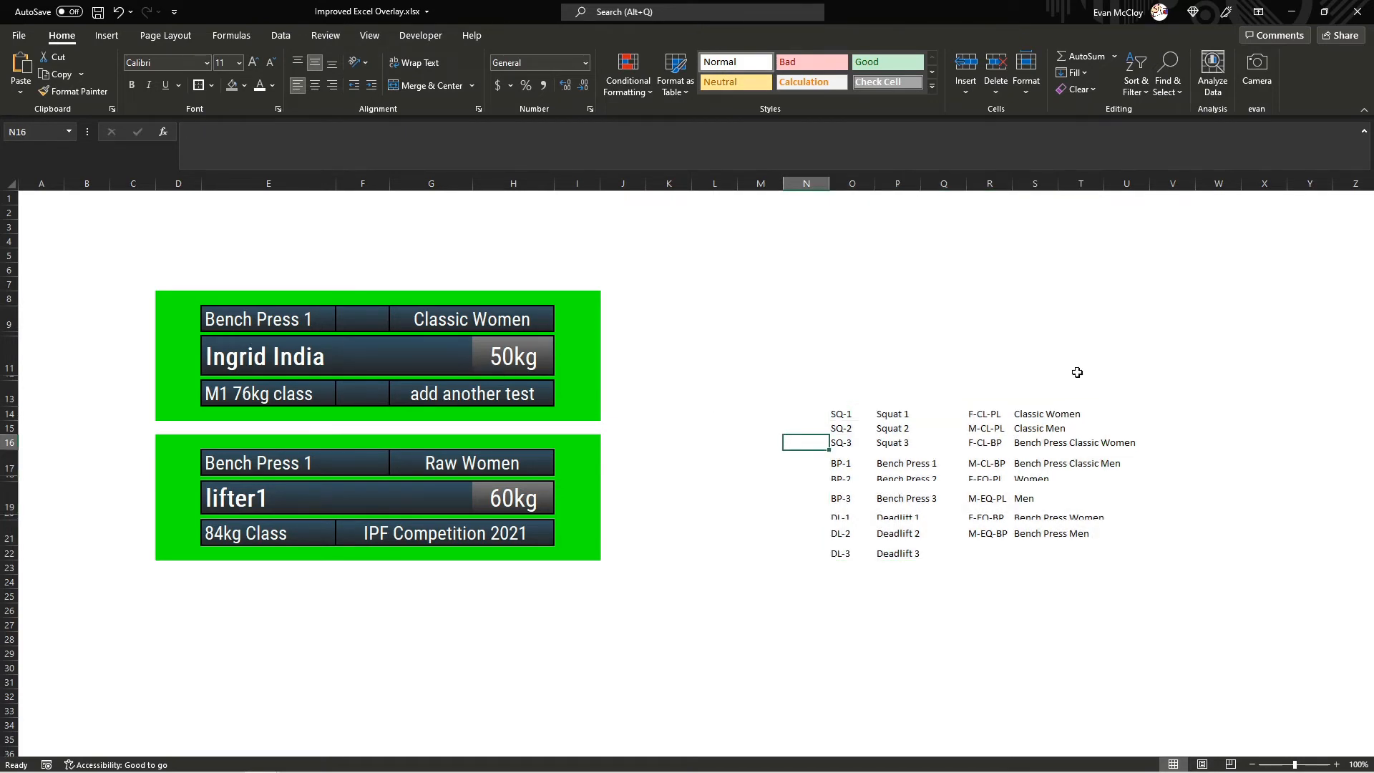
Examine the division codes and names in R14:U21 and the linked lifter display in E9:H13.
left_click_drag(992, 416, 1025, 535)
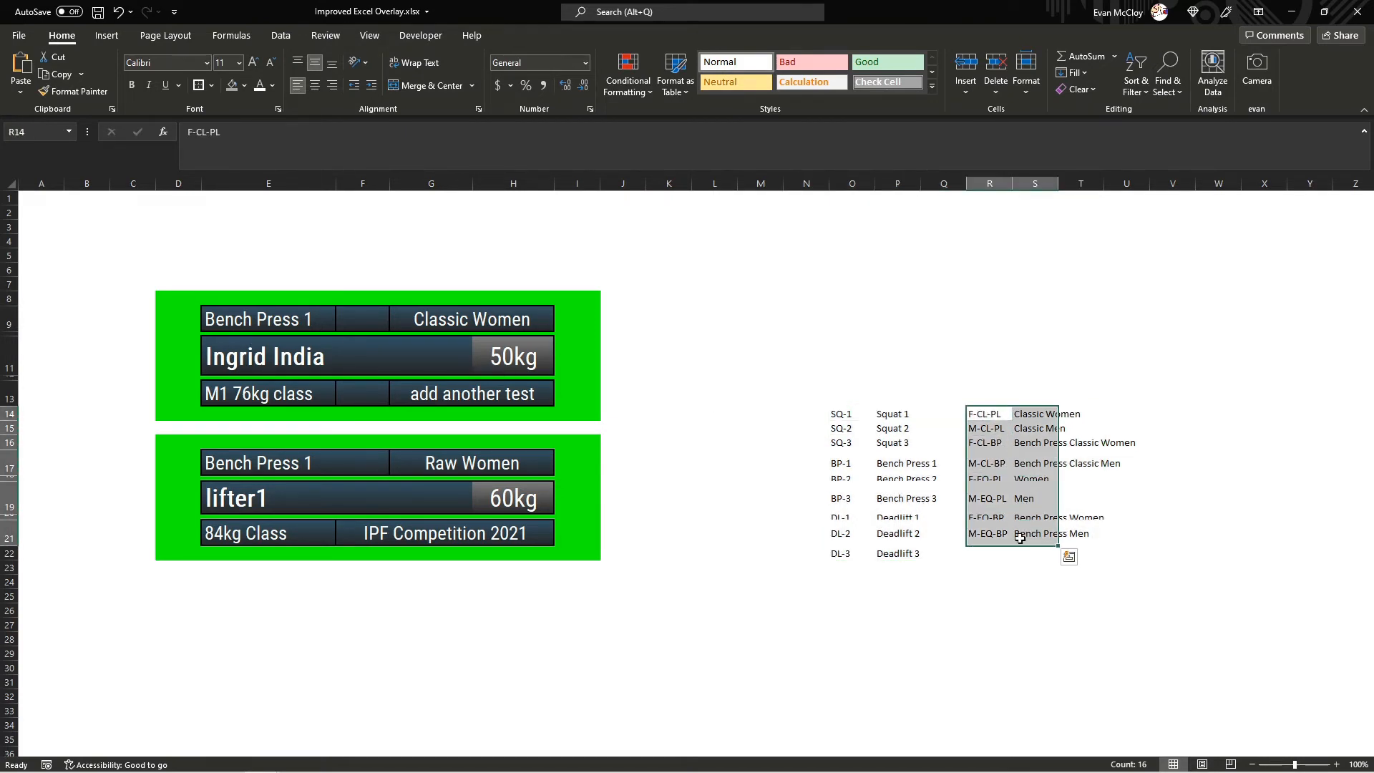
left_click(996, 517)
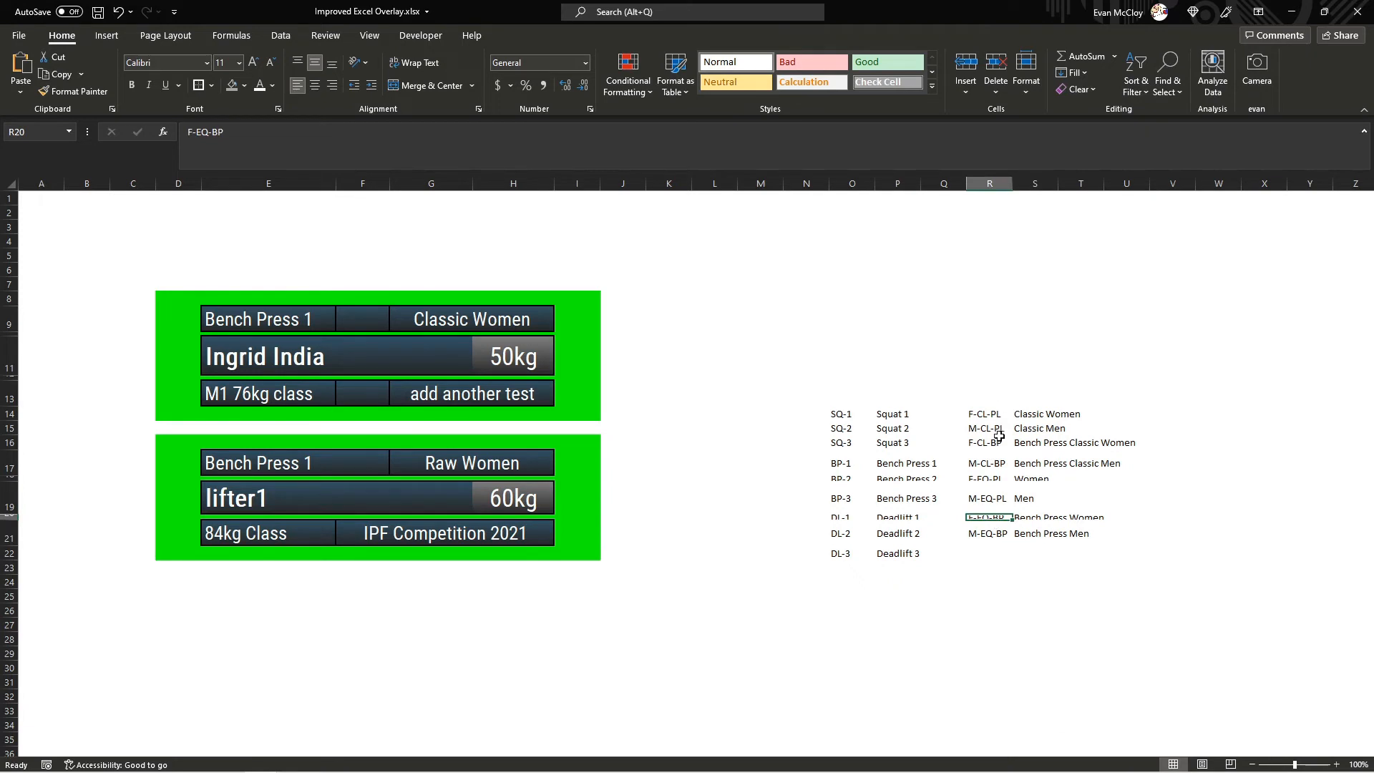
left_click_drag(995, 412, 1114, 544)
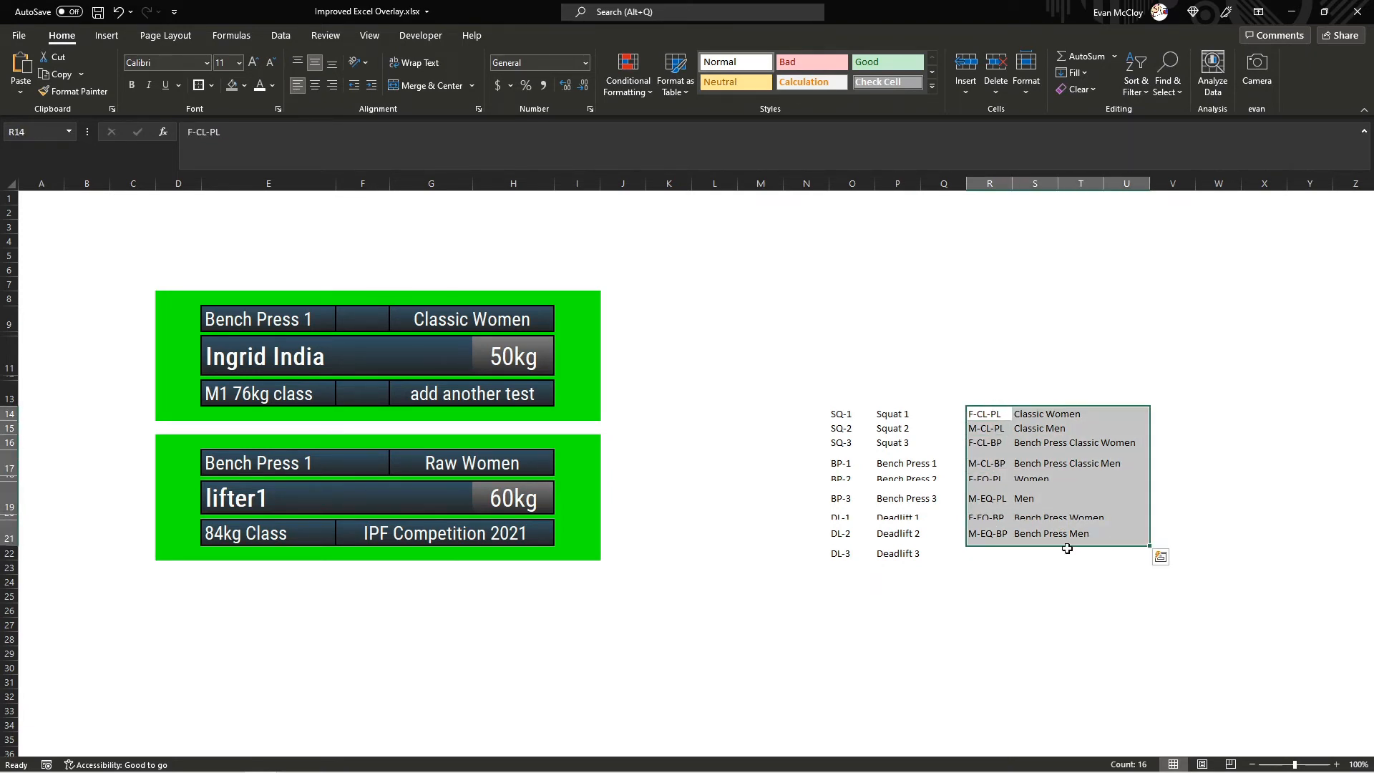
left_click(1033, 580)
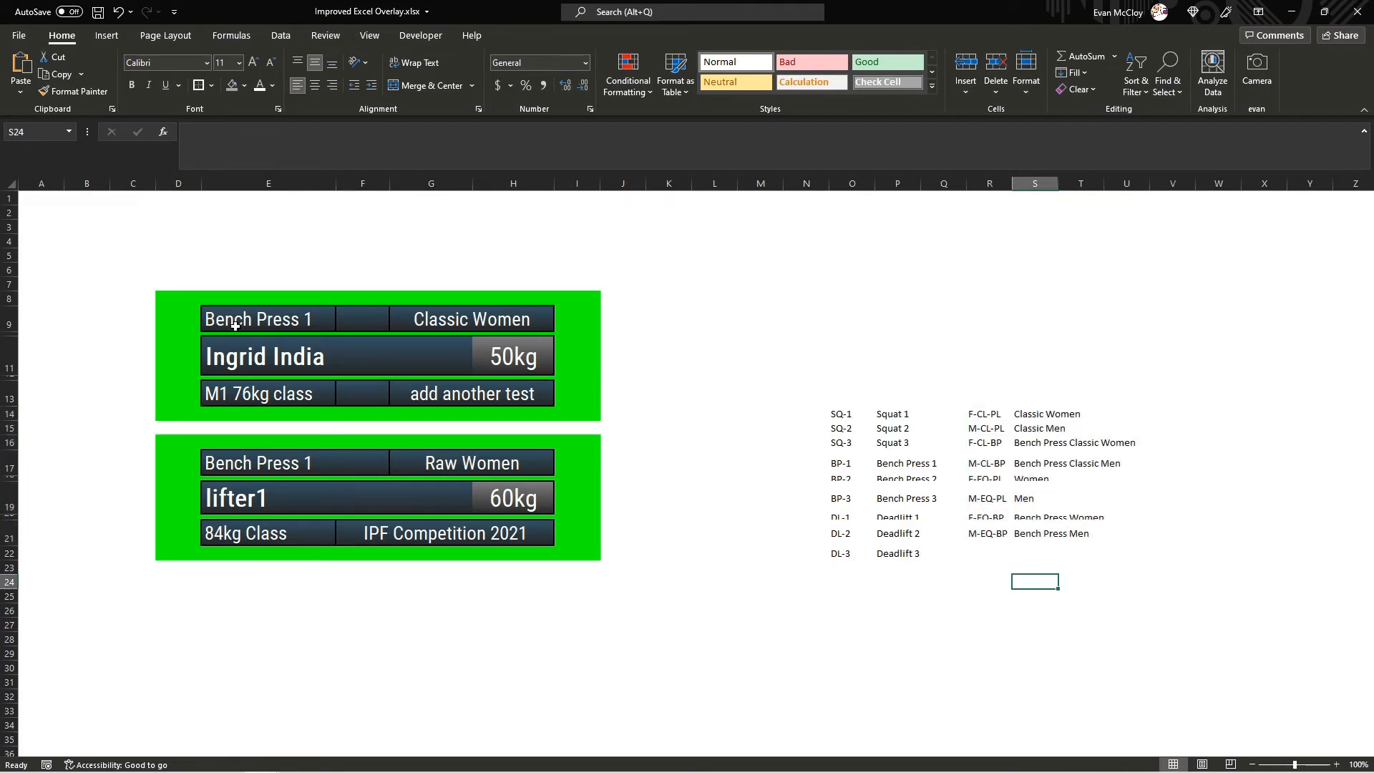
left_click_drag(241, 332, 504, 396)
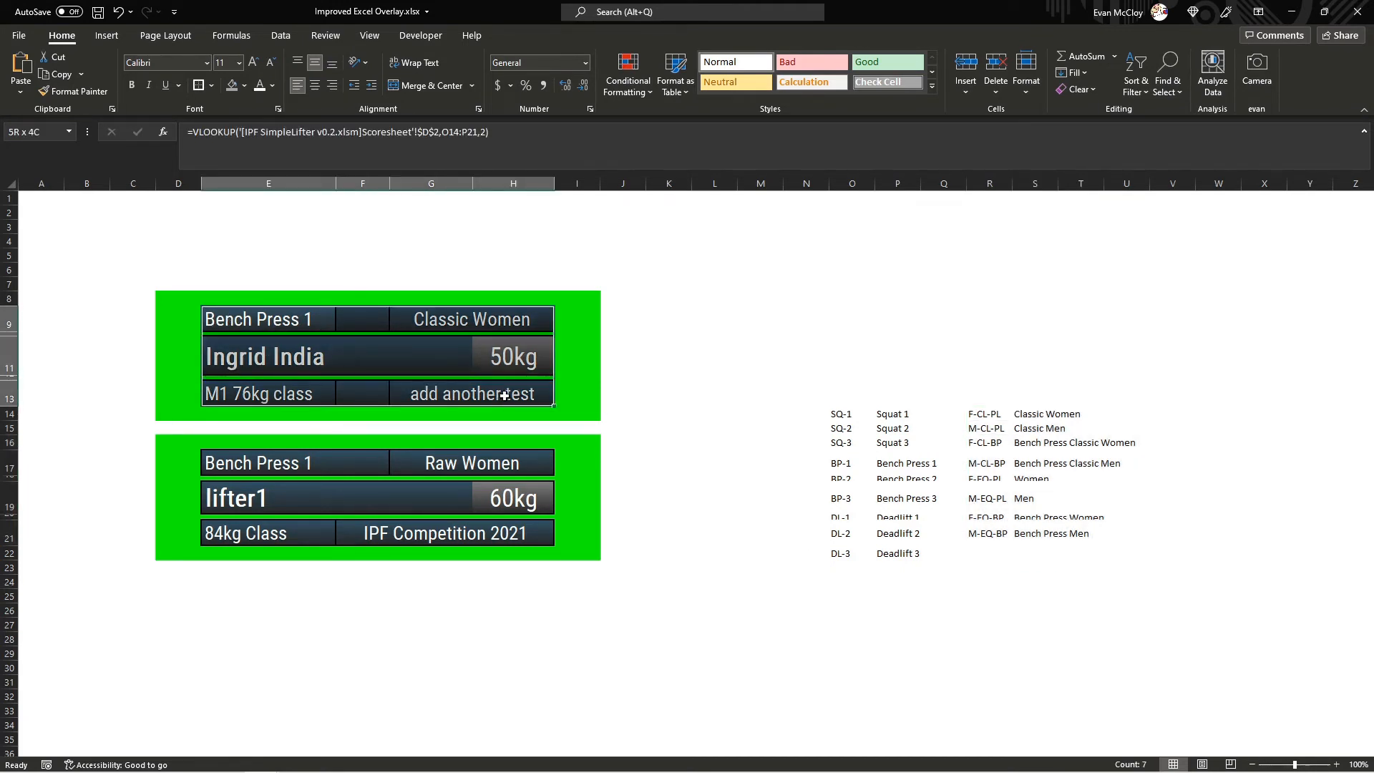
left_click(694, 485)
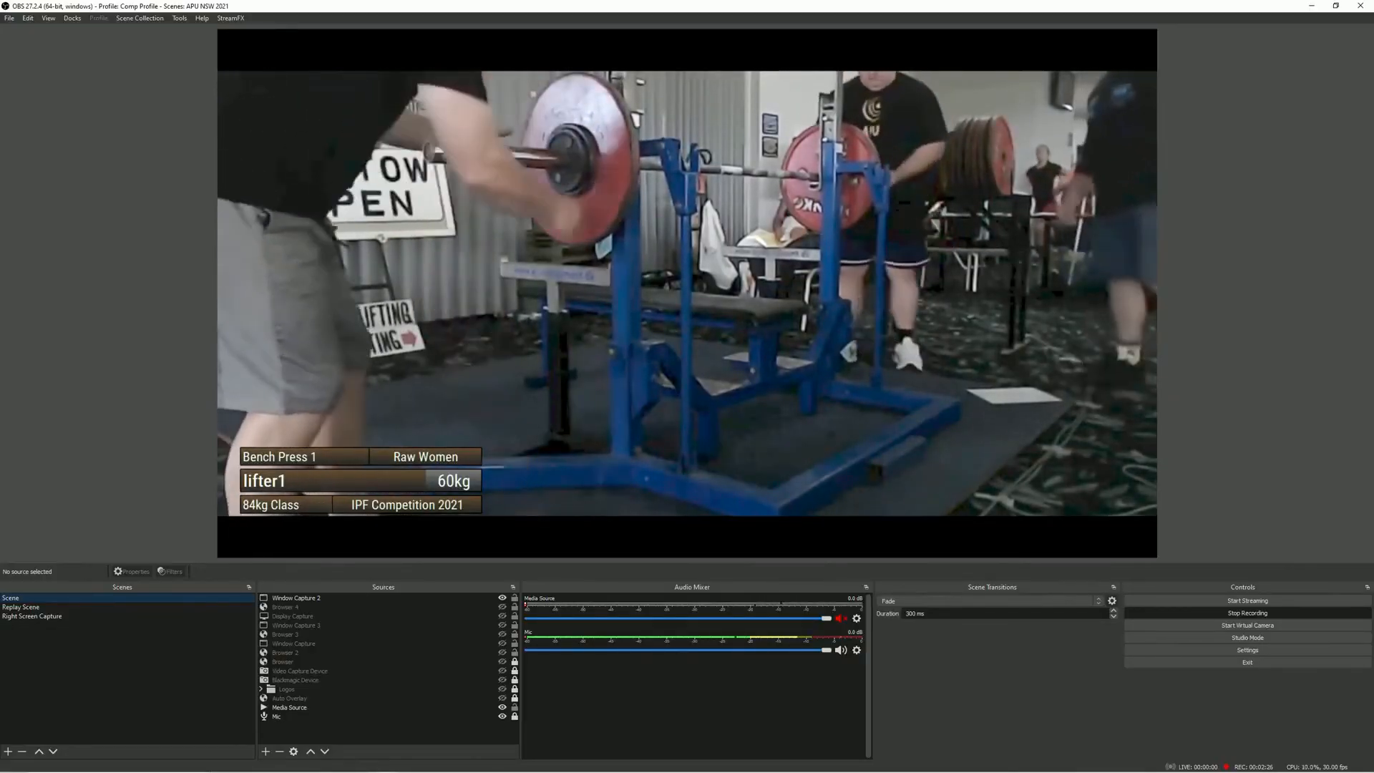
In OBS, open the filters of the Window Capture 2 source and lower the Chroma Key opacity to about 0.90.
left_click(325, 597)
right_click(325, 597)
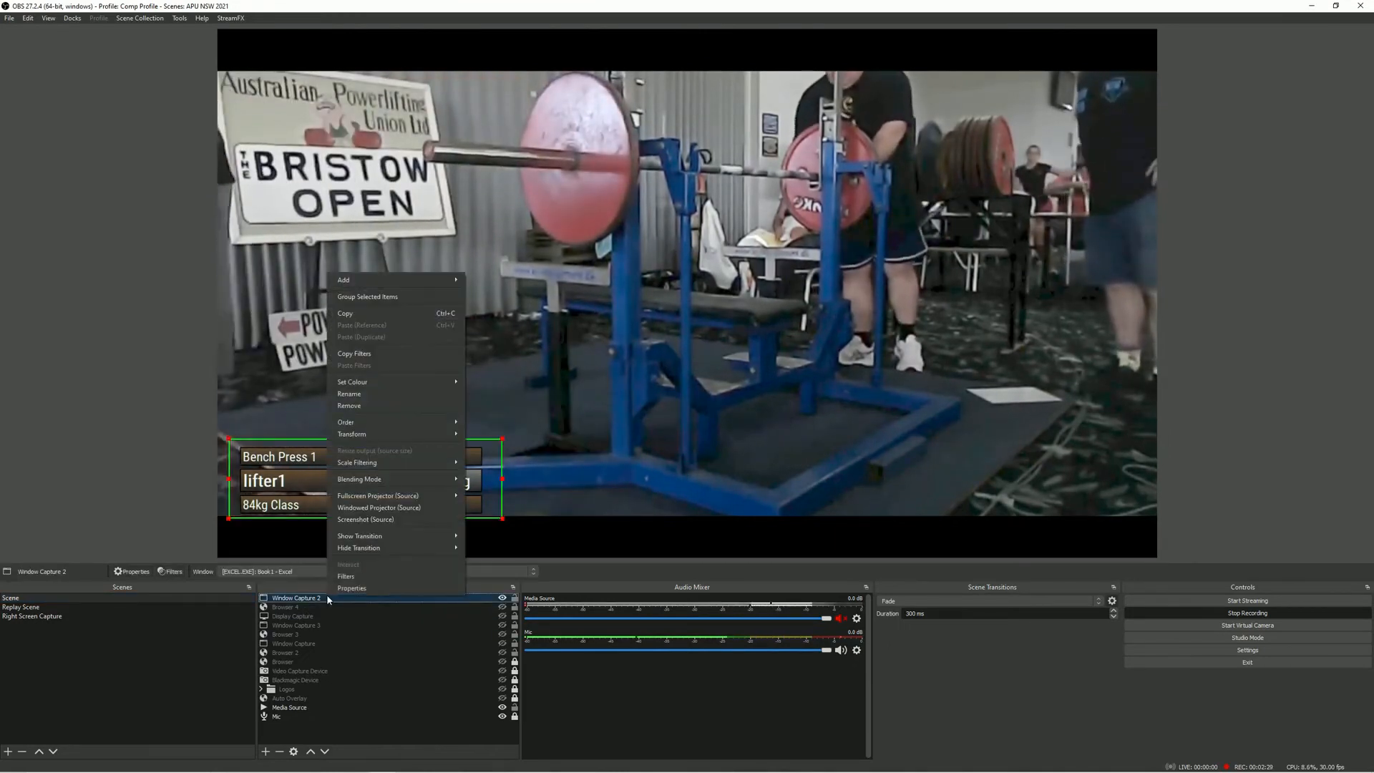
left_click(379, 577)
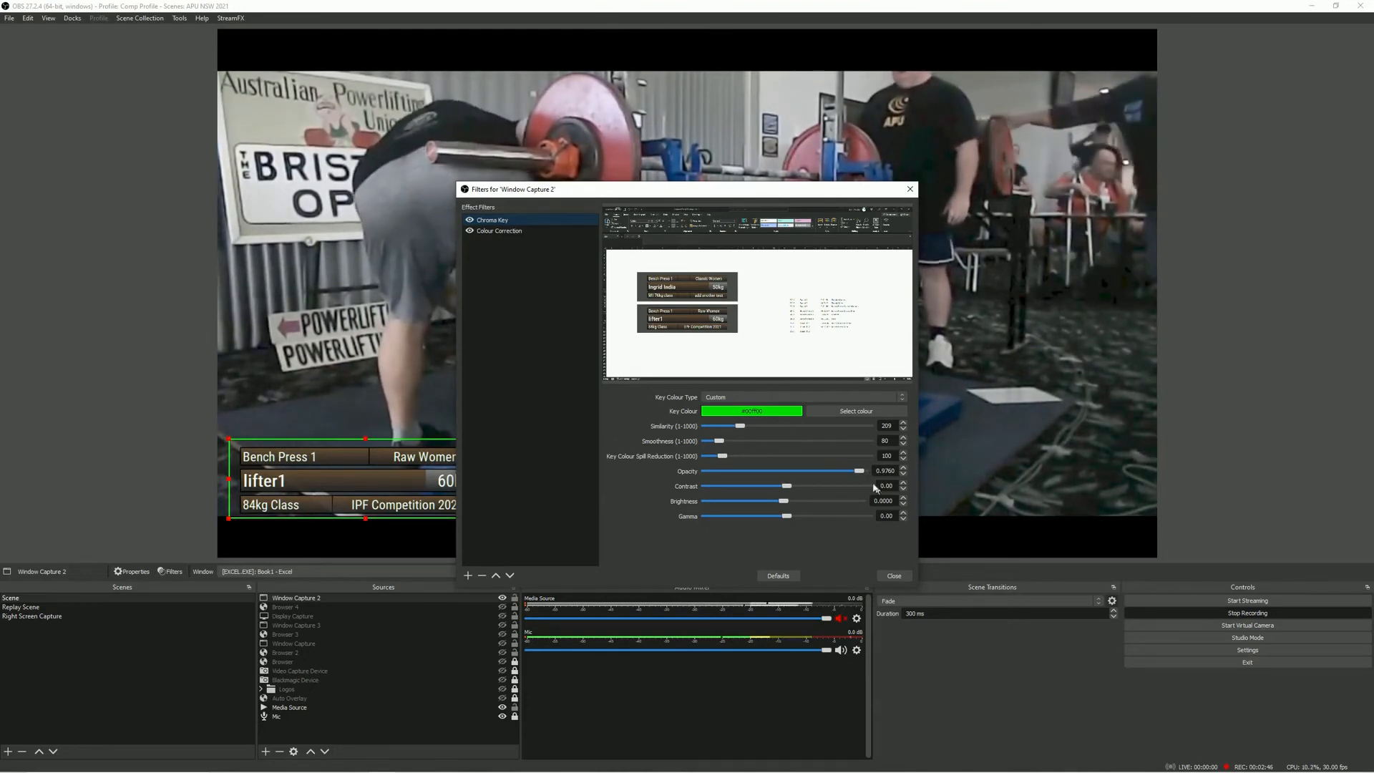
left_click_drag(856, 474, 851, 472)
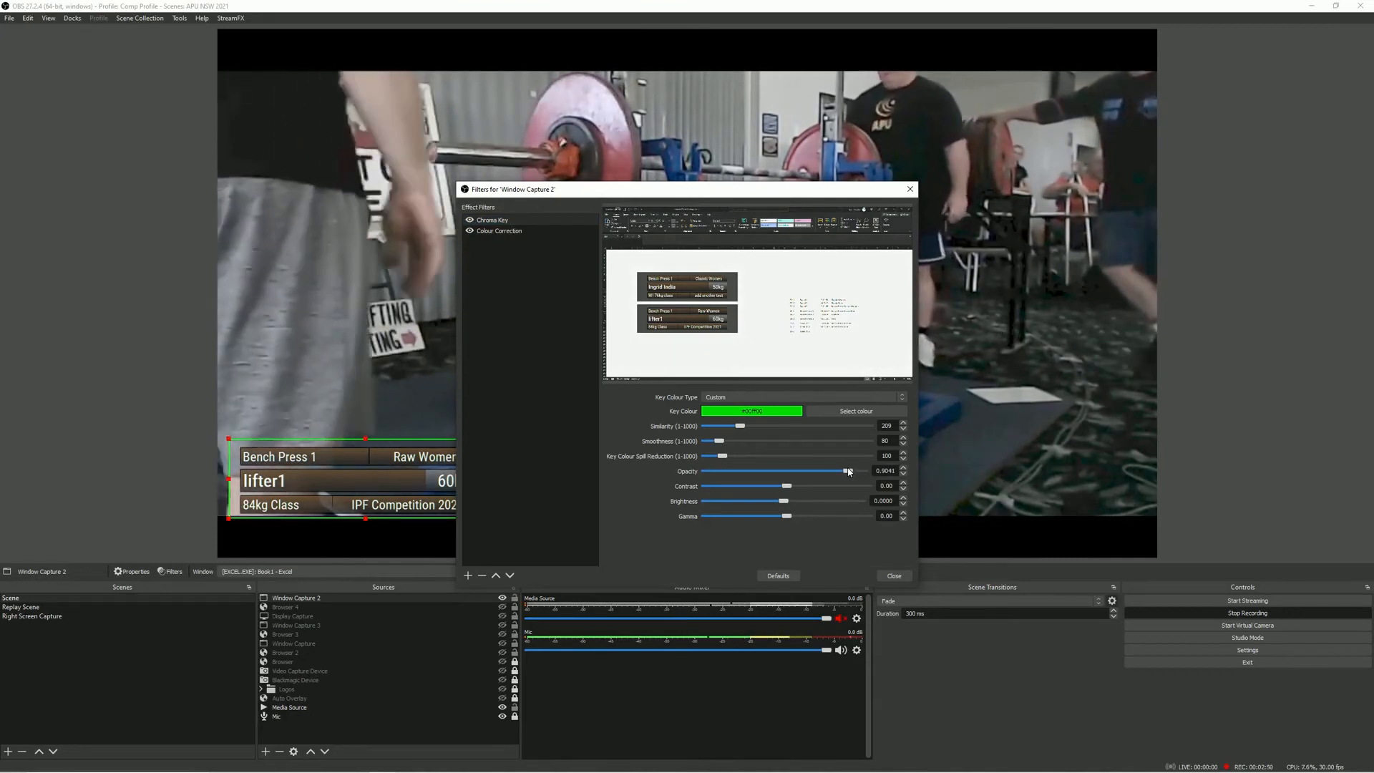
Adjust the Hue Shift of the Colour Correction filter on Window Capture 2 to tint the overlay bars olive green.
left_click(497, 231)
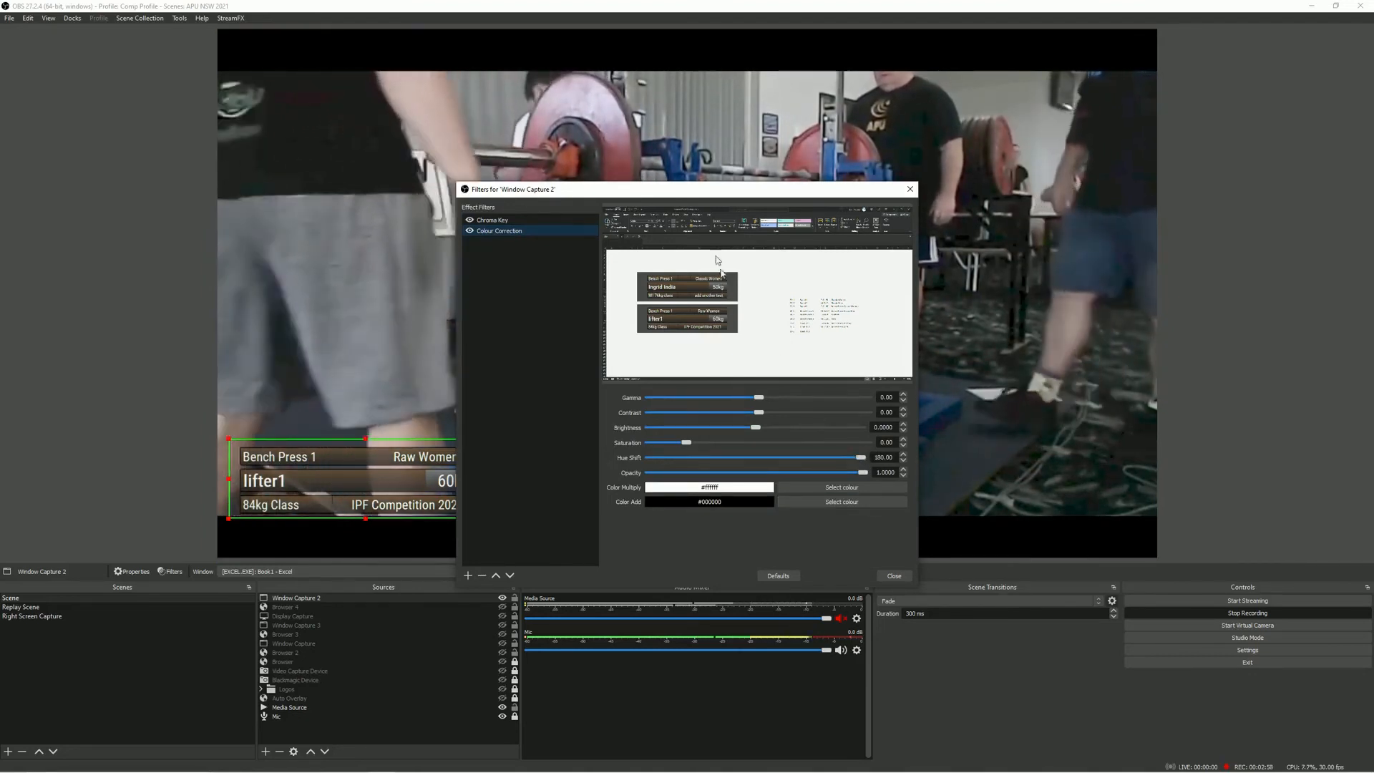
left_click_drag(671, 191, 994, 139)
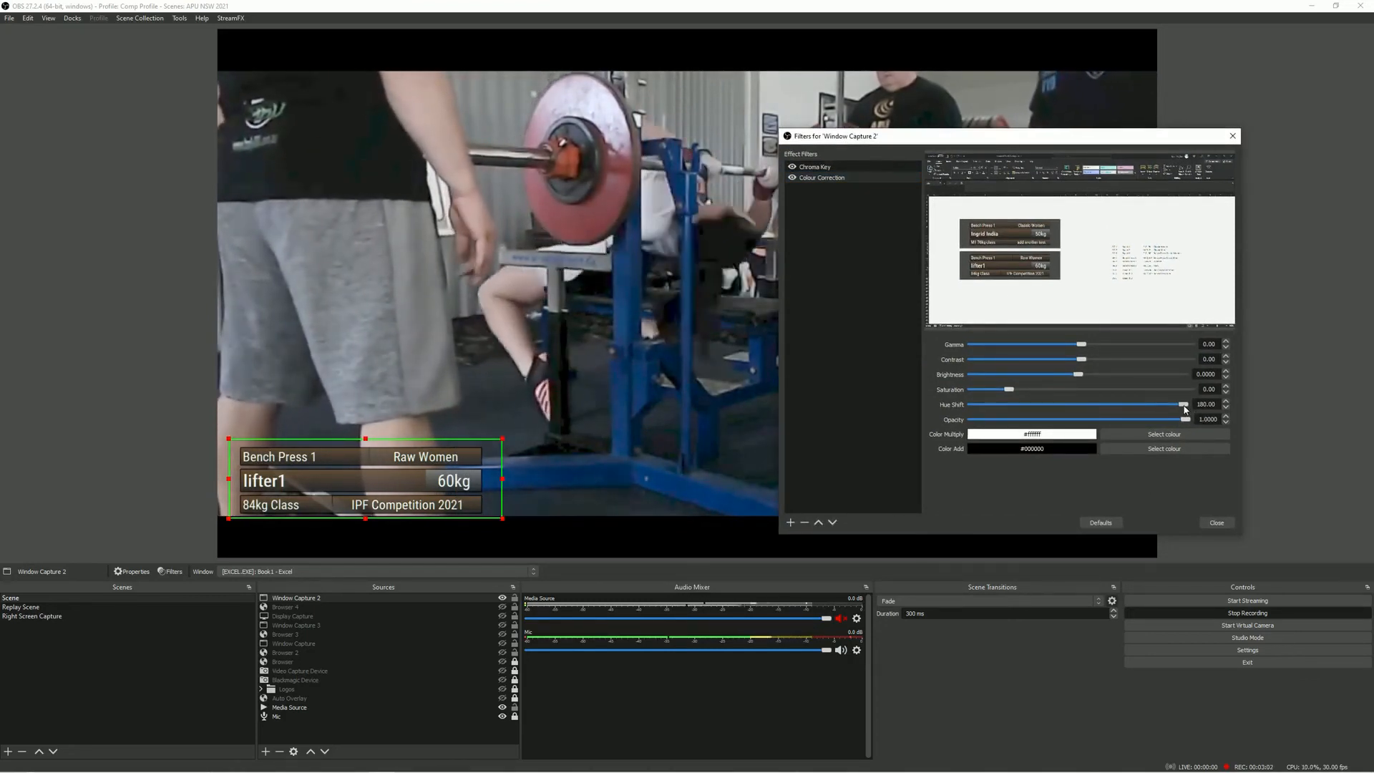
left_click_drag(1185, 407, 1182, 405)
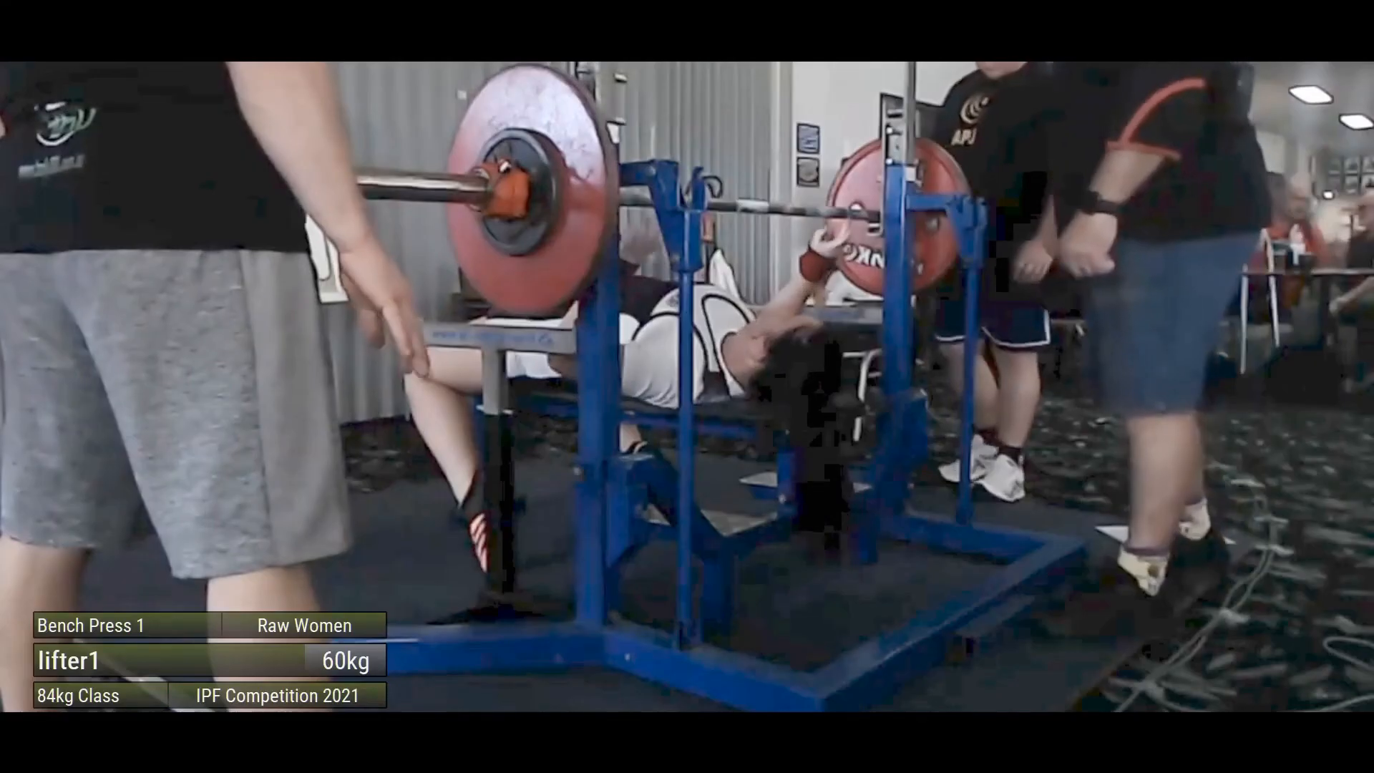